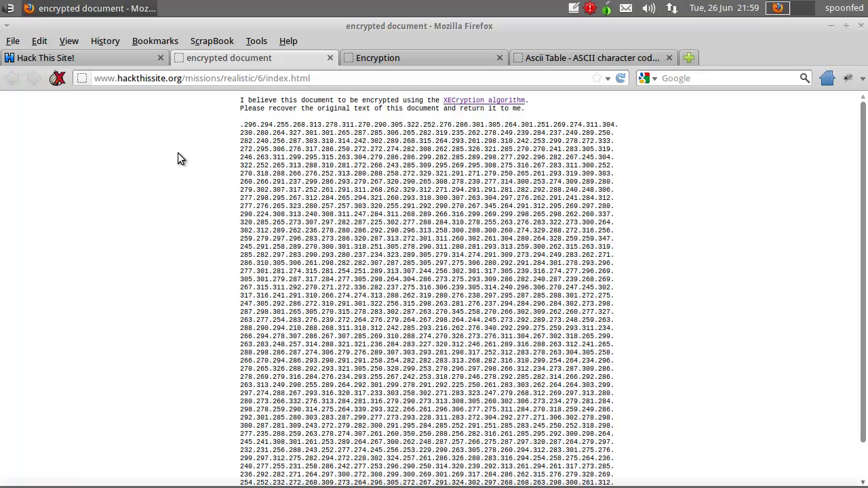
# - Launch Gnumeric from the Office applications menu and maximize the blank Book1 window
pyautogui.click(9, 9)
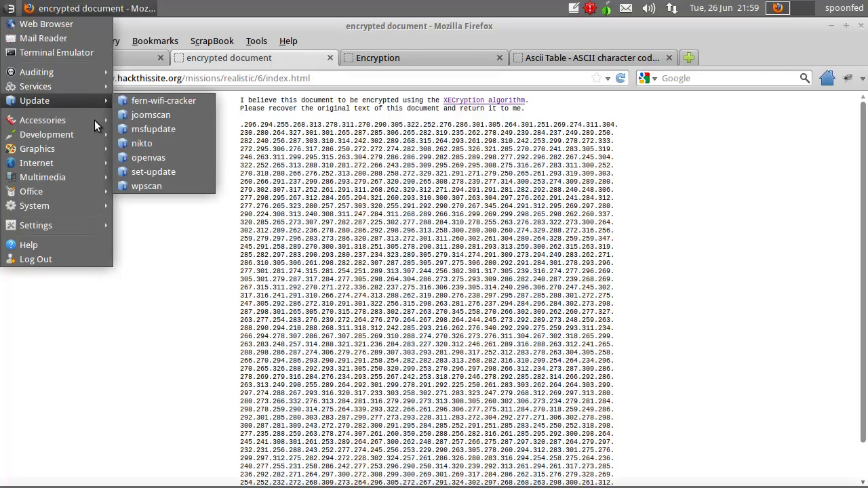
pyautogui.moveTo(85, 194)
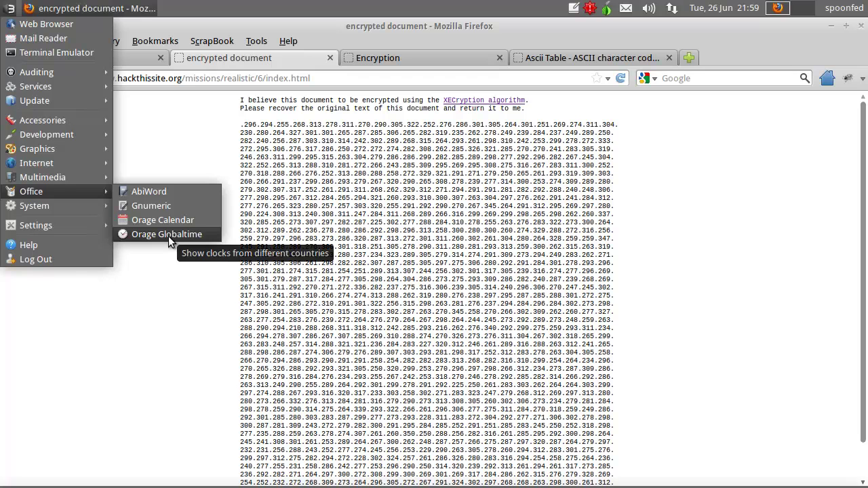
pyautogui.moveTo(93, 180)
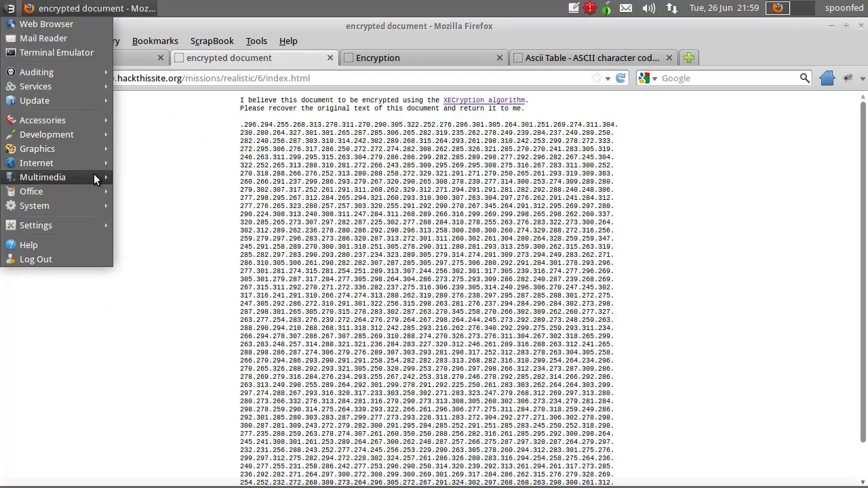
pyautogui.moveTo(89, 165)
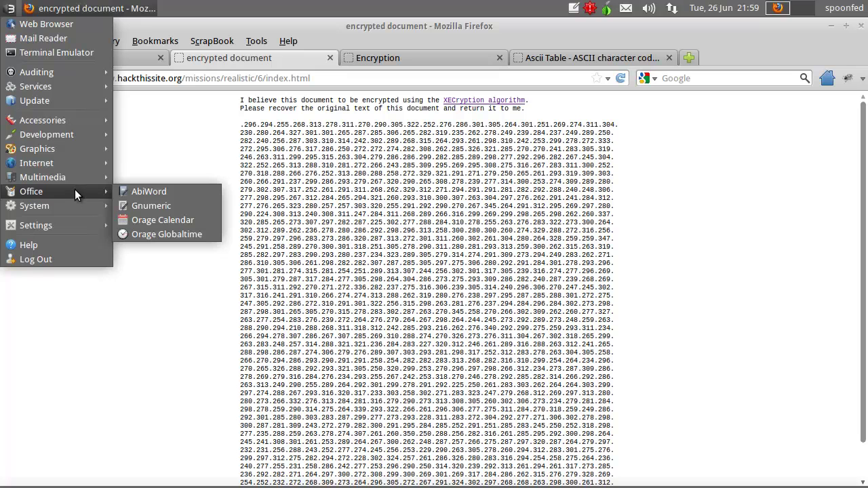
pyautogui.click(173, 208)
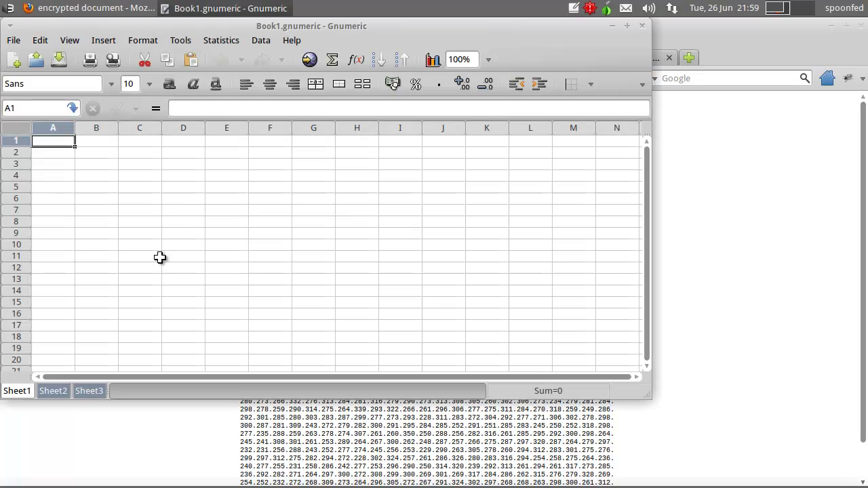
pyautogui.doubleClick(323, 34)
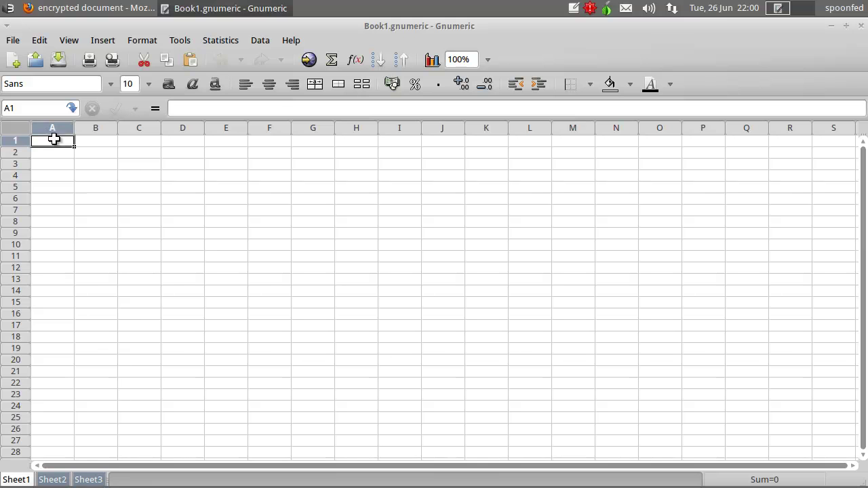
# - Copy the whole block of encrypted numbers from the Firefox page and return to the empty Gnumeric sheet
pyautogui.click(136, 10)
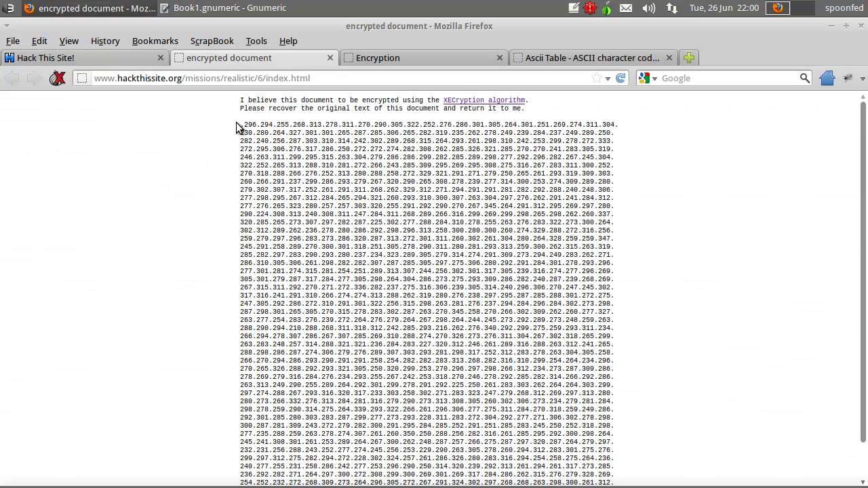
pyautogui.moveTo(243, 126); pyautogui.dragTo(523, 483)
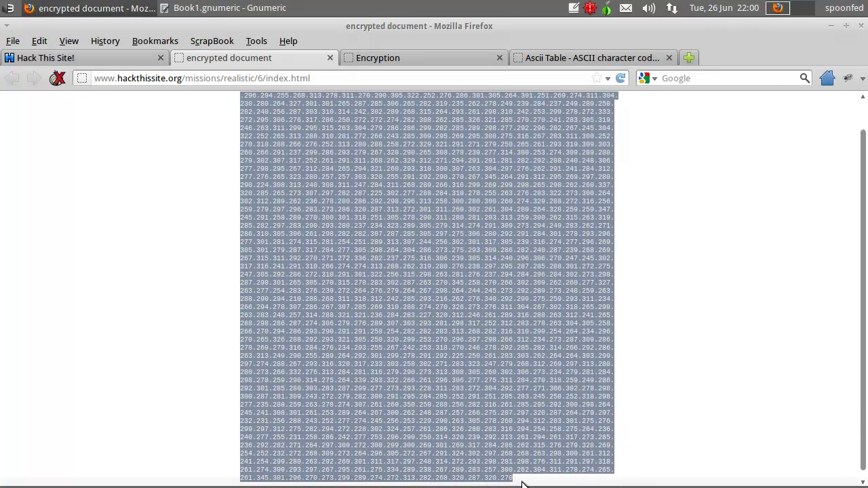
pyautogui.rightClick(489, 458)
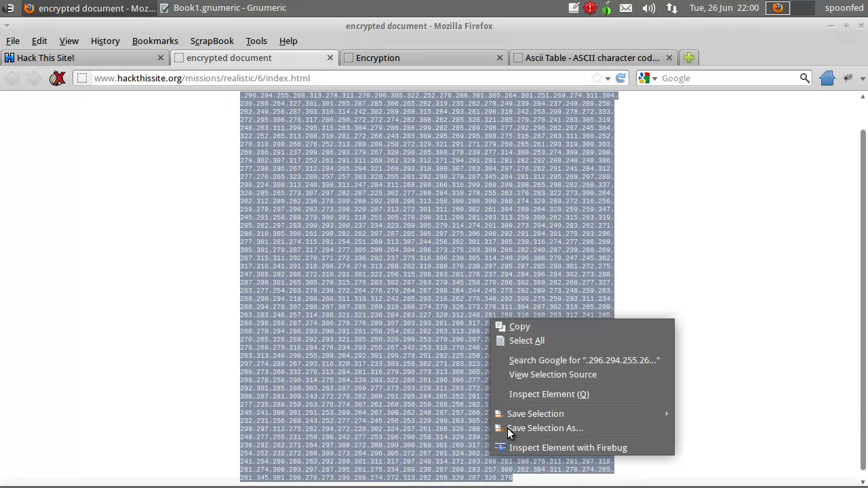
pyautogui.click(515, 327)
pyautogui.click(203, 8)
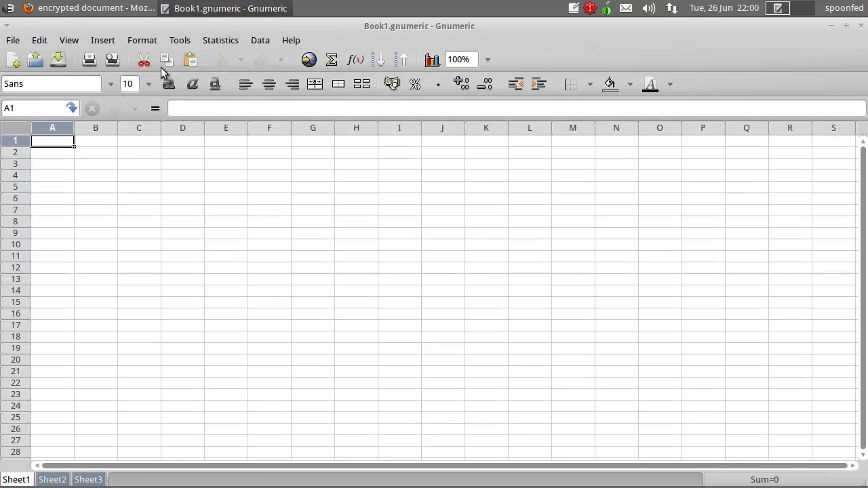
pyautogui.rightClick(58, 143)
# - Paste the numbers at A1, splitting them into separate cells with '.' as a custom separator
pyautogui.click(83, 179)
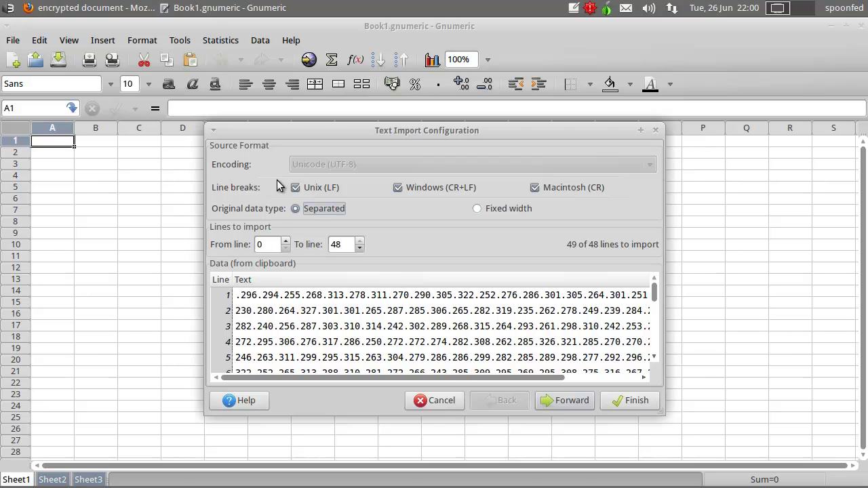
pyautogui.click(570, 399)
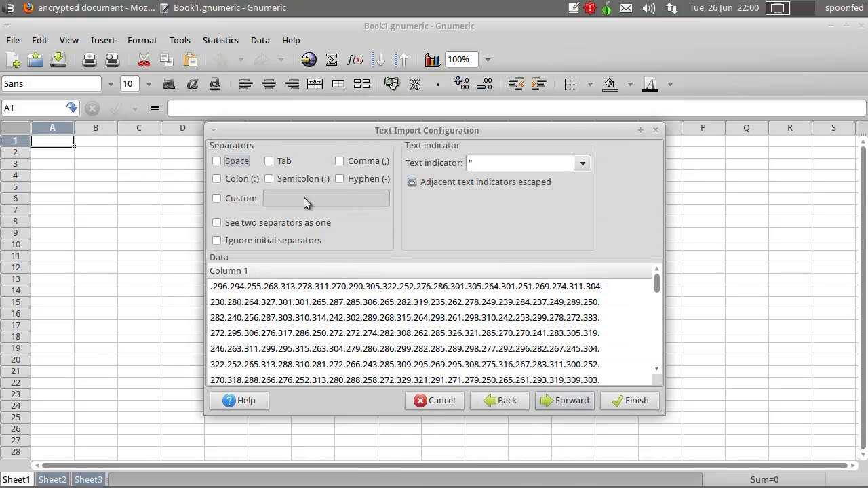
pyautogui.click(217, 199)
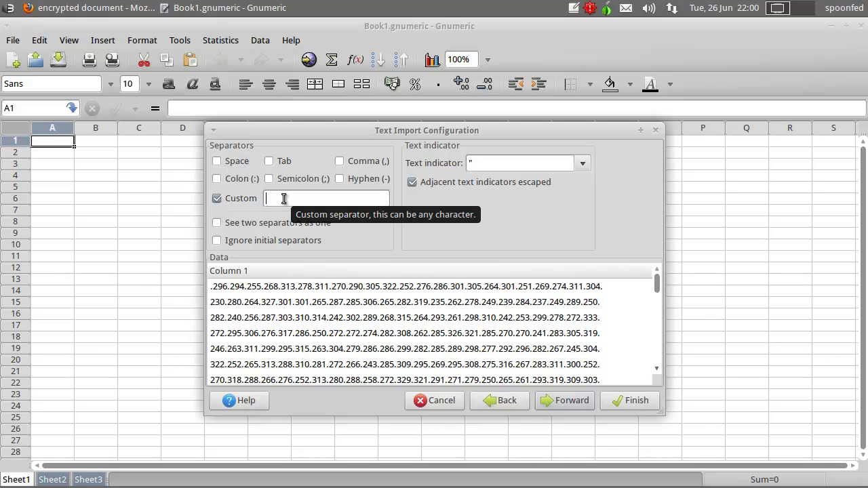
pyautogui.write('.')
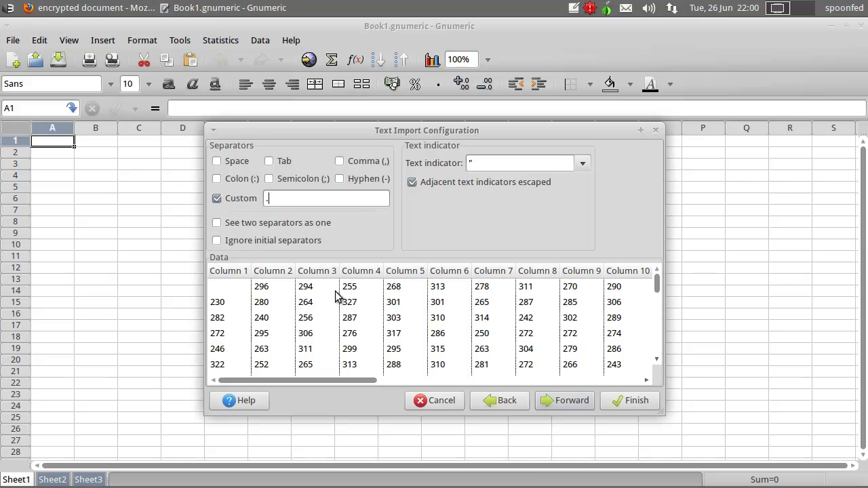
pyautogui.click(628, 401)
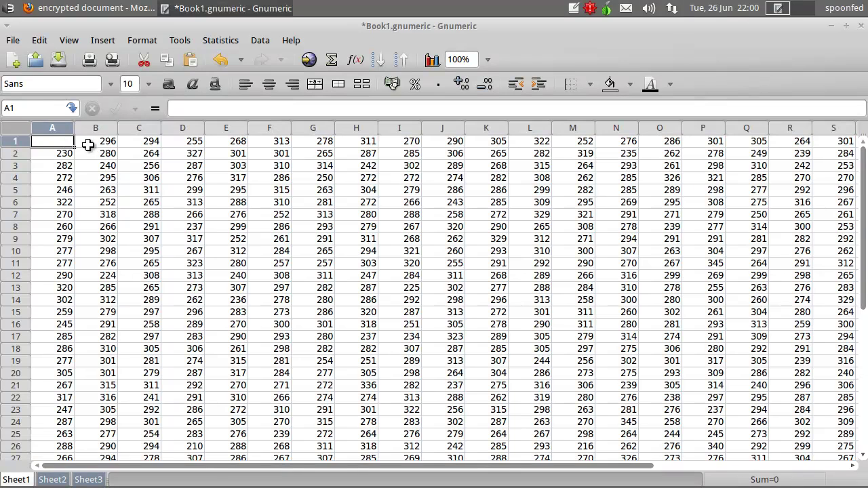
# - Inspect the first row's three numbers in A1:C1 of Sheet3, scrolling across the sheet
pyautogui.moveTo(98, 142); pyautogui.dragTo(180, 140)
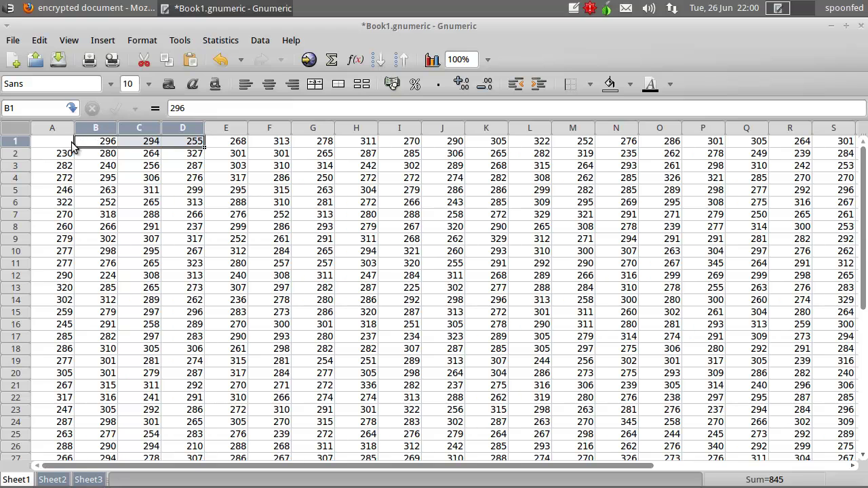
pyautogui.moveTo(76, 141); pyautogui.dragTo(100, 141)
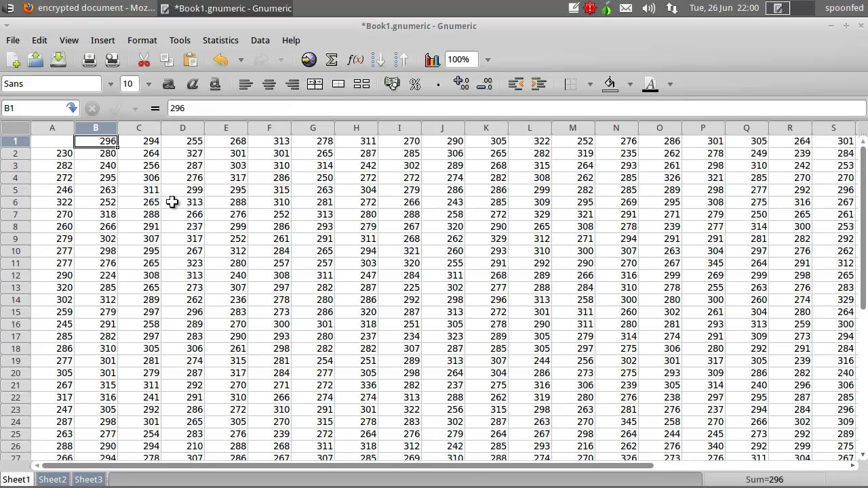
pyautogui.moveTo(468, 465); pyautogui.dragTo(267, 468)
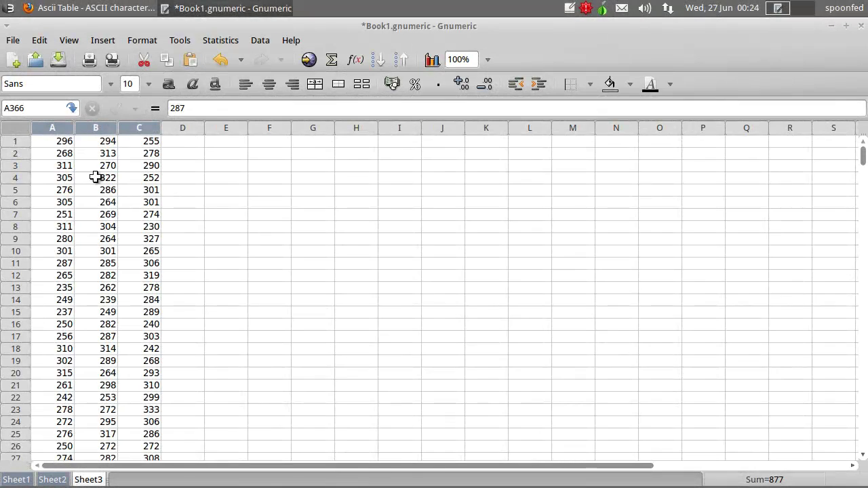
pyautogui.moveTo(63, 141); pyautogui.dragTo(168, 145)
# - Begin a formula in E1, then cancel it after a stray E2 reference
pyautogui.click(169, 143)
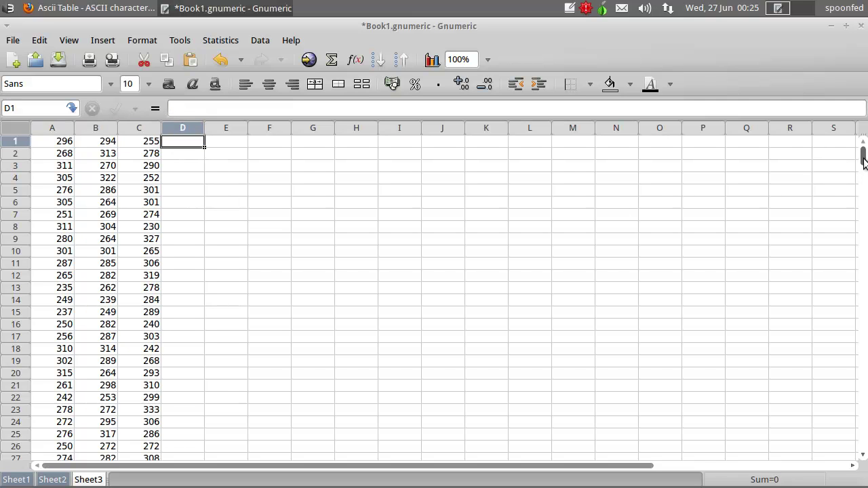
pyautogui.moveTo(866, 163); pyautogui.dragTo(836, 149)
pyautogui.click(224, 141)
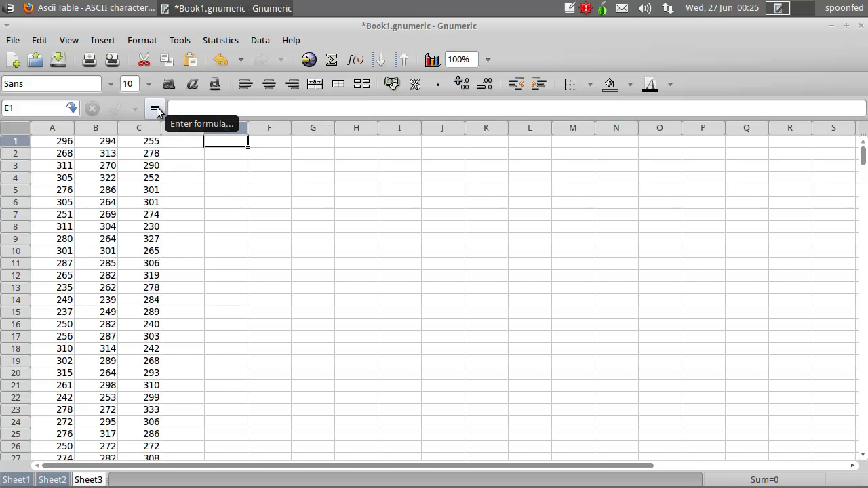
pyautogui.write('=')
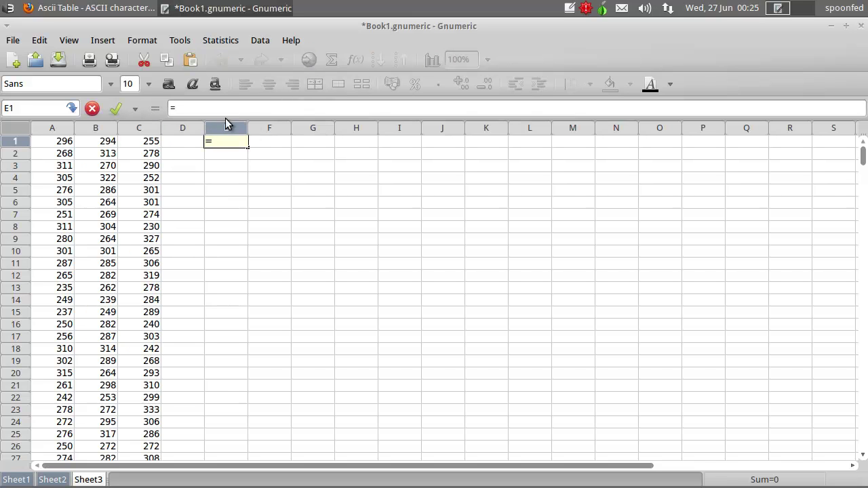
pyautogui.click(232, 155)
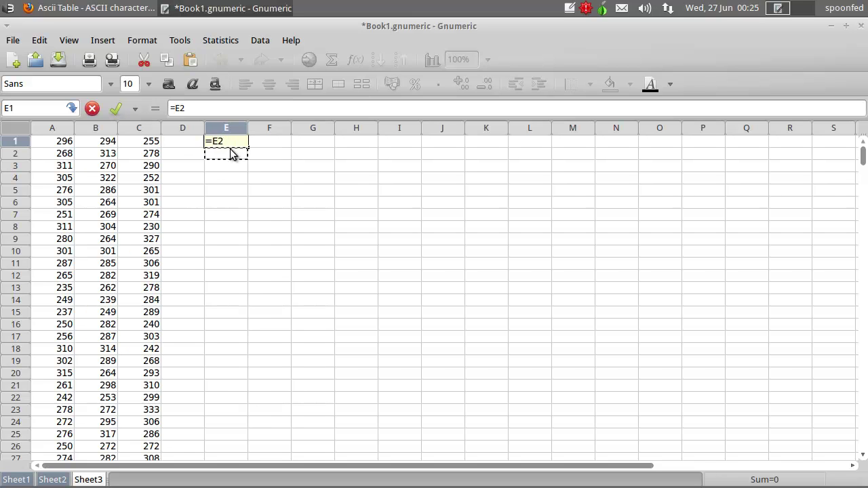
pyautogui.press('BackSpace')
pyautogui.press('Escape')
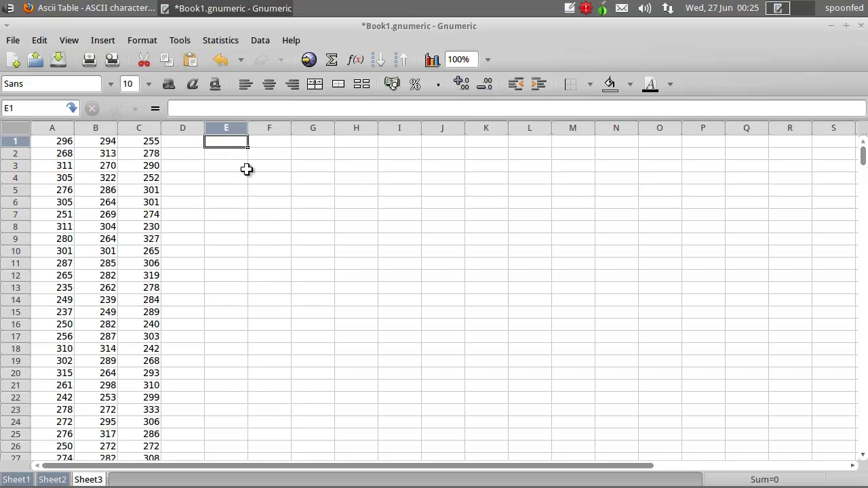
# - Enter =sum(A1:C1) in E1 and fill it down column E
pyautogui.click(341, 60)
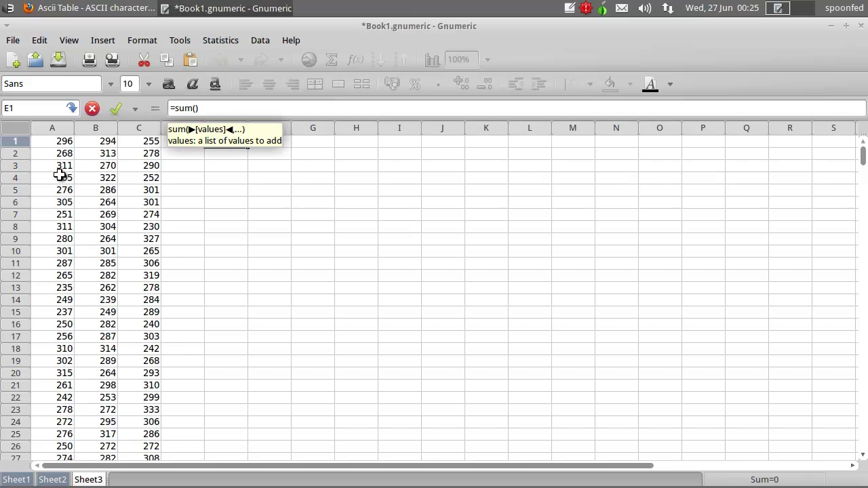
pyautogui.moveTo(63, 141); pyautogui.dragTo(142, 141)
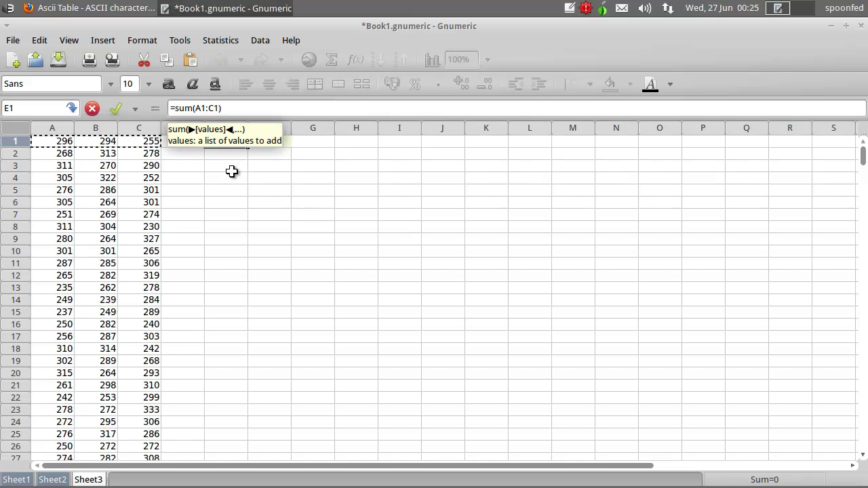
pyautogui.press('Return')
pyautogui.click(236, 140)
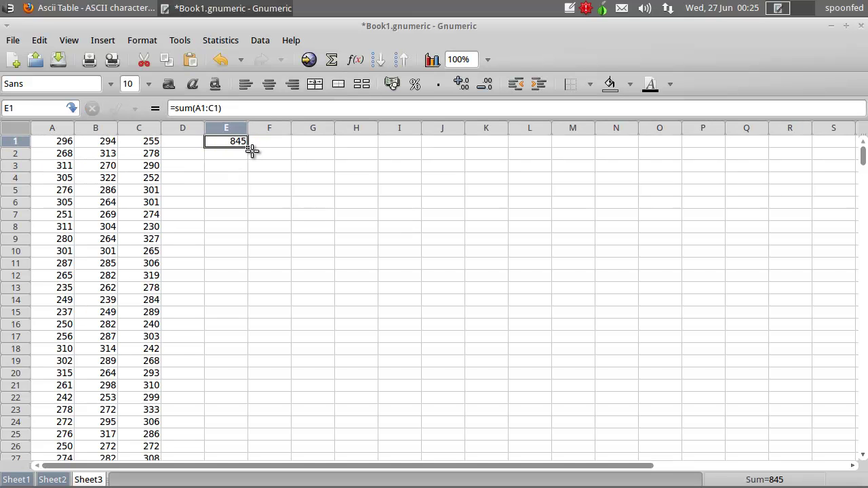
pyautogui.moveTo(248, 149); pyautogui.dragTo(234, 202)
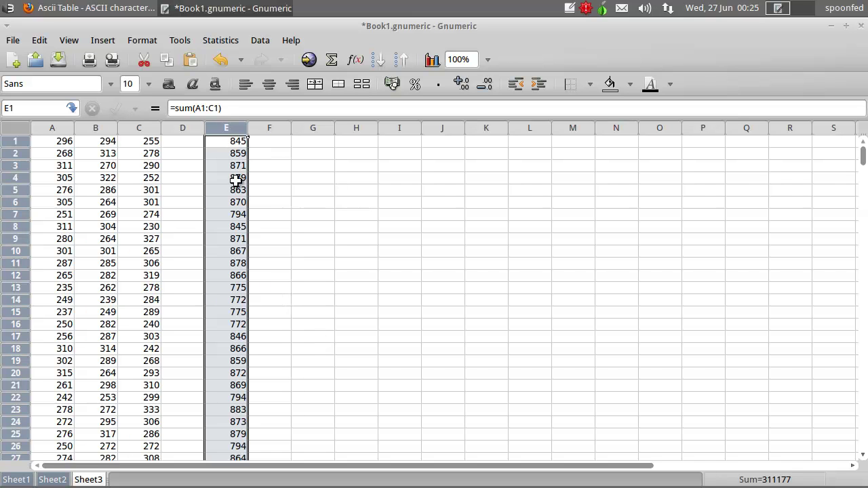
pyautogui.click(232, 142)
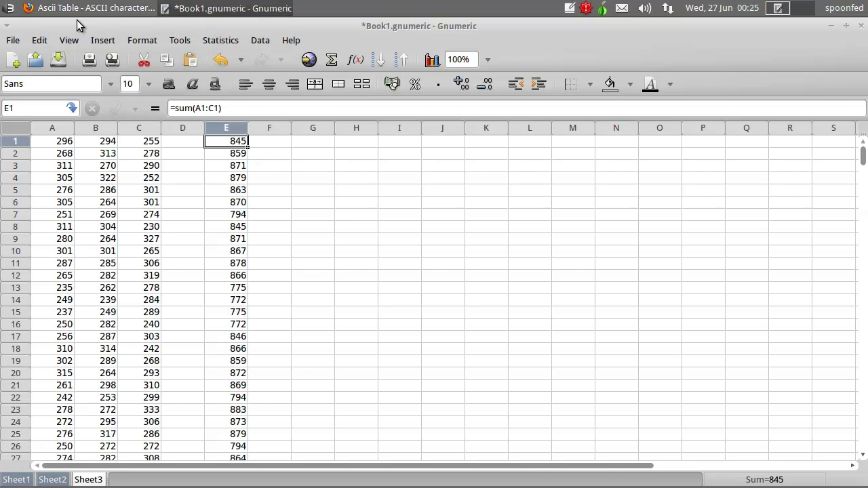
pyautogui.click(95, 8)
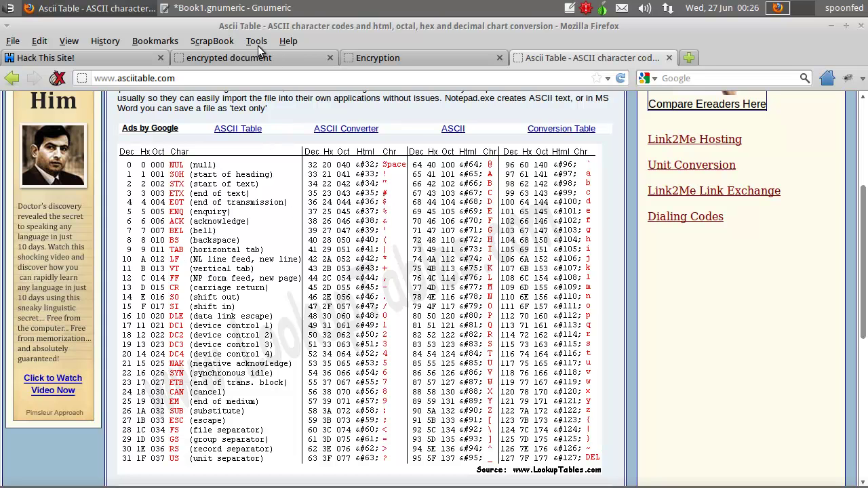
pyautogui.click(227, 8)
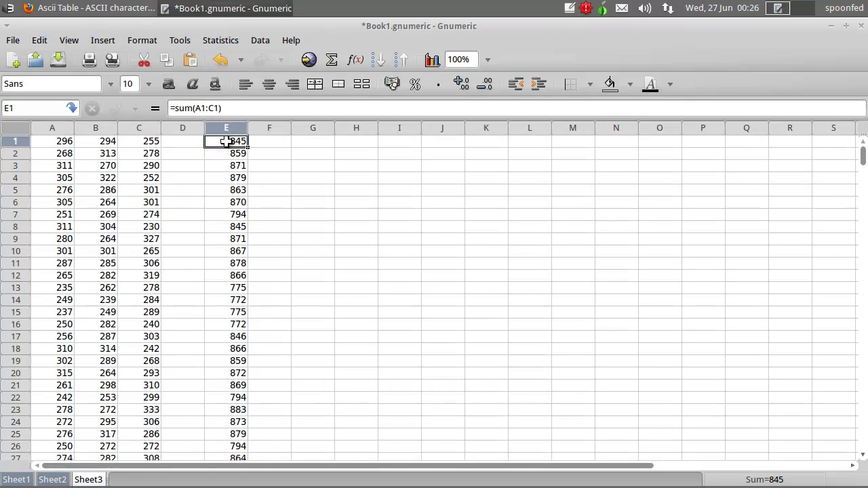
pyautogui.click(216, 214)
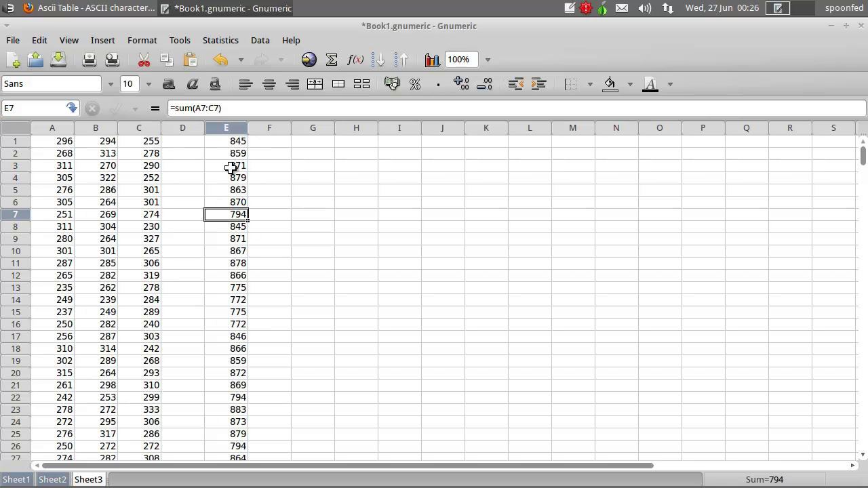
pyautogui.click(223, 291)
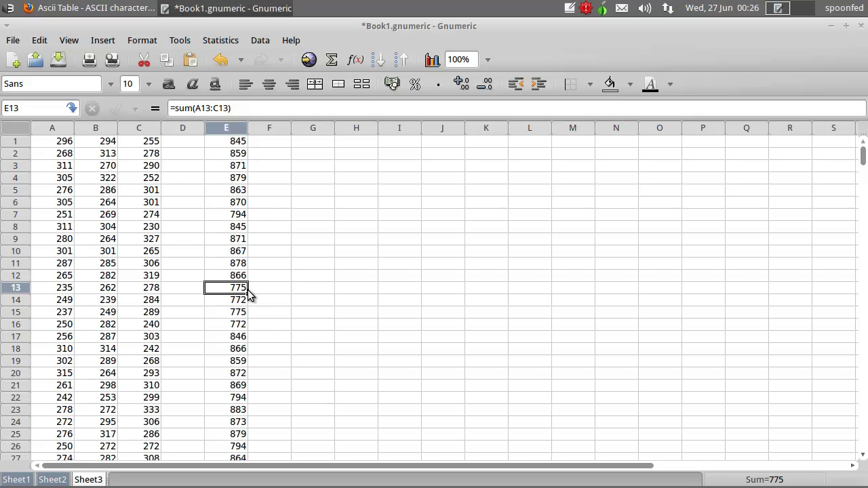
pyautogui.click(95, 8)
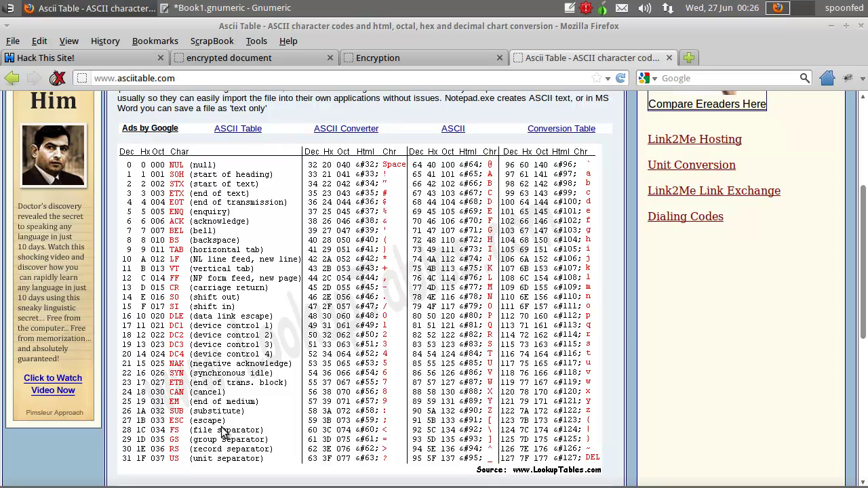
# - Compare the row 14 sum in column E against codes in the Firefox ASCII table
pyautogui.click(214, 8)
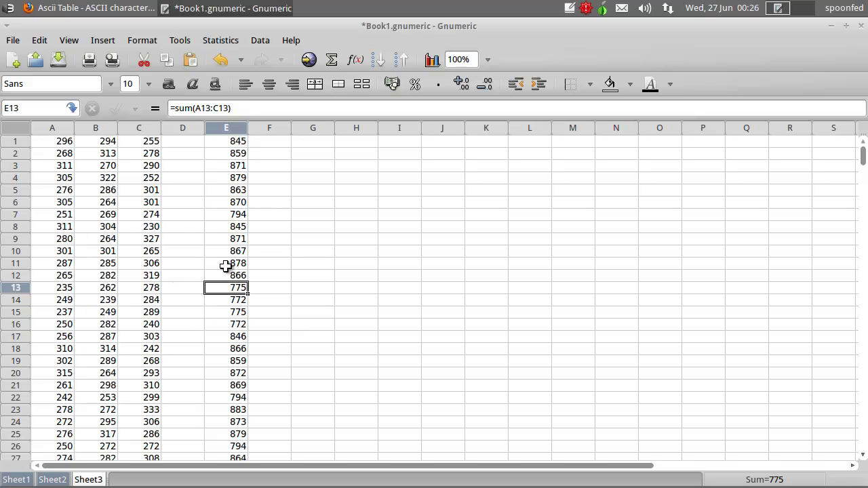
pyautogui.click(228, 299)
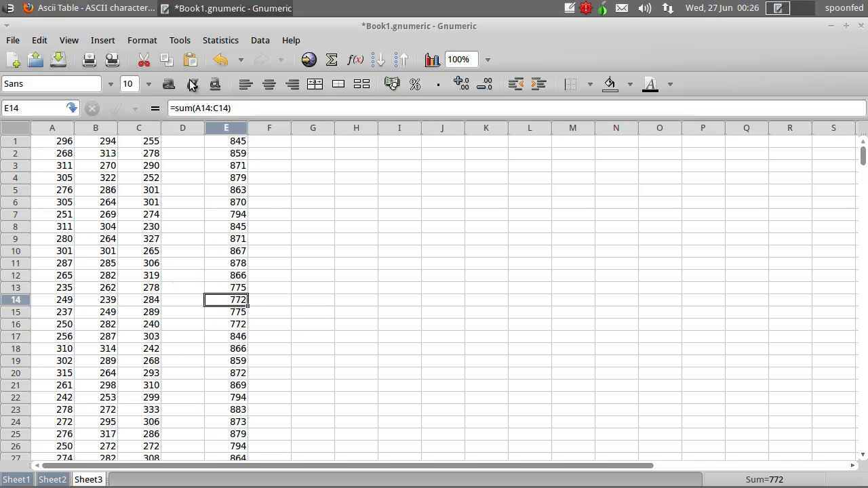
pyautogui.click(95, 8)
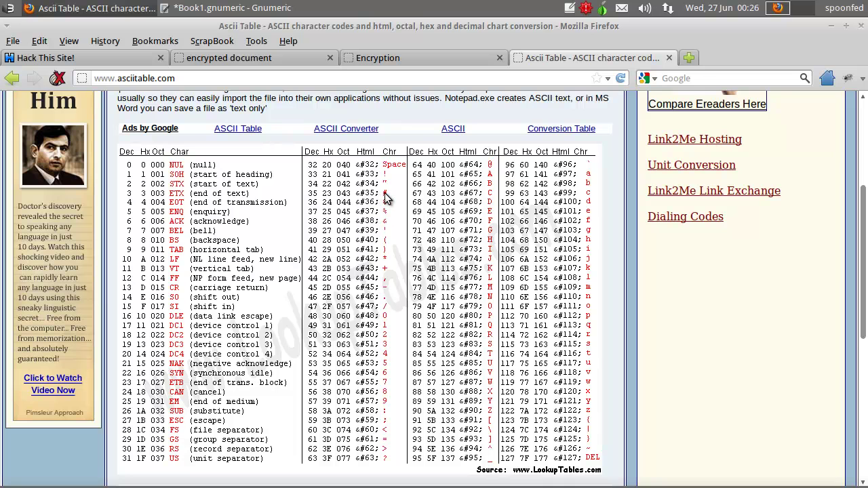
pyautogui.click(213, 9)
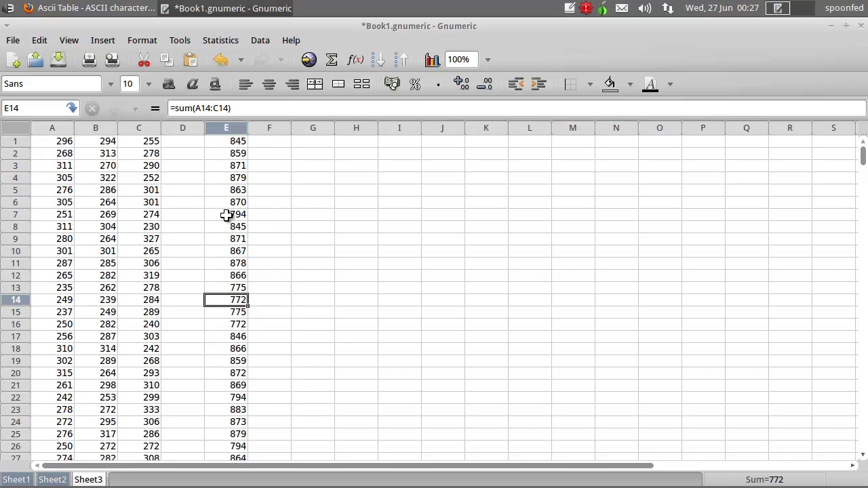
pyautogui.click(88, 8)
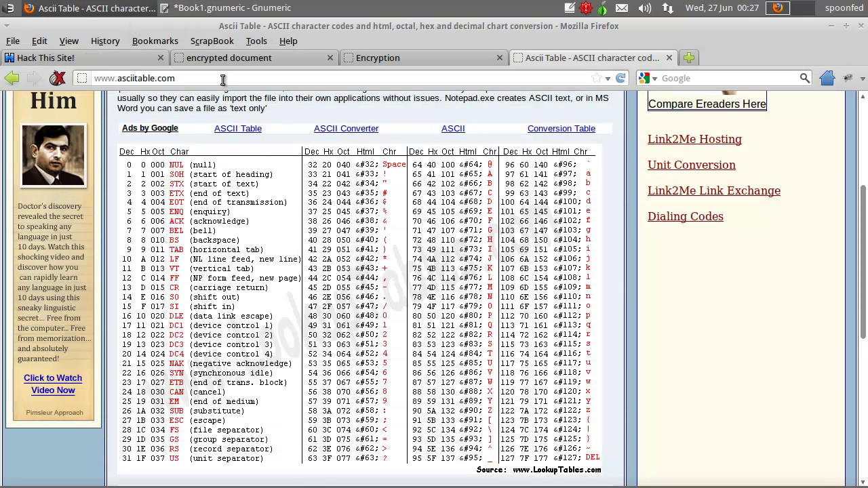
pyautogui.click(217, 8)
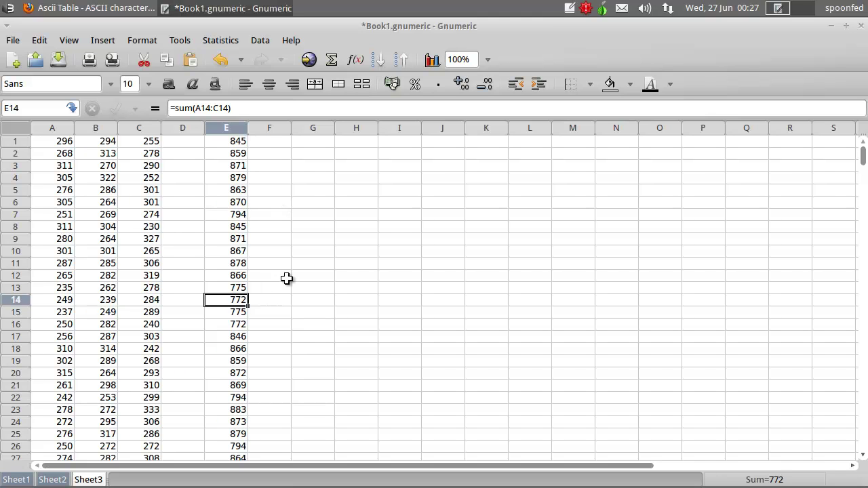
# - Compare the column E sums in rows 22, 26, 30, 7 and 13, finding 794 repeated
pyautogui.click(244, 398)
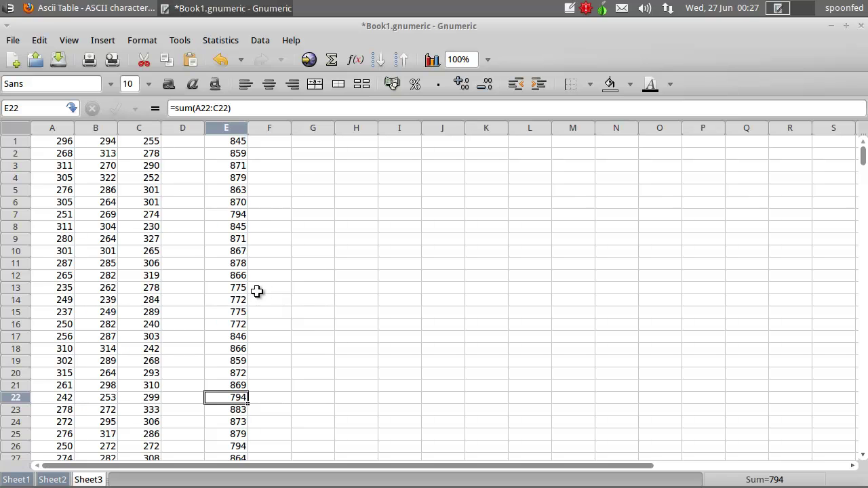
pyautogui.scroll(-2, 324, 325)
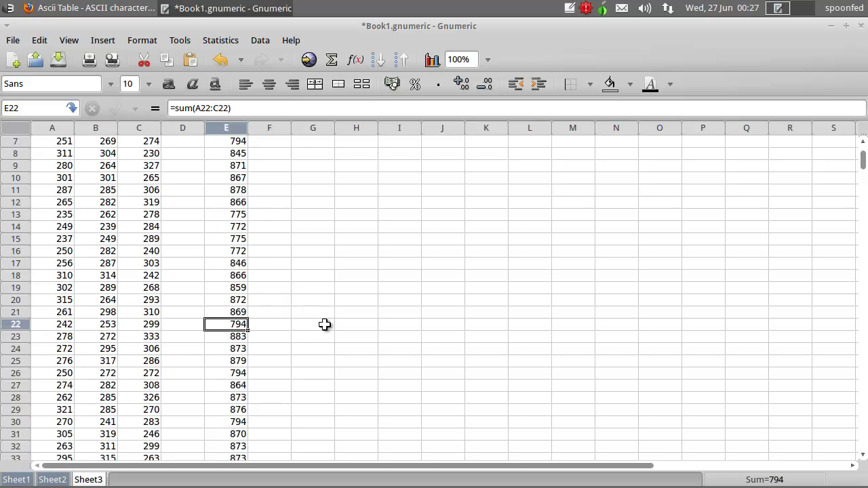
pyautogui.click(244, 375)
pyautogui.click(244, 422)
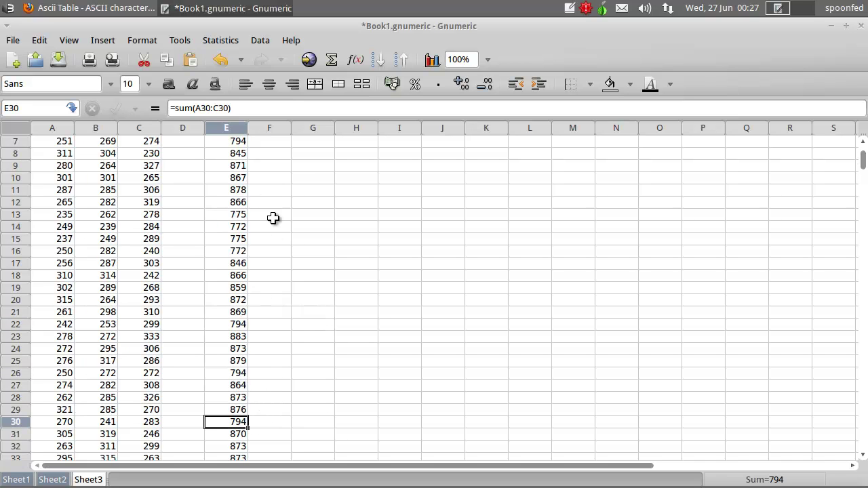
pyautogui.scroll(2, 275, 227)
pyautogui.click(243, 213)
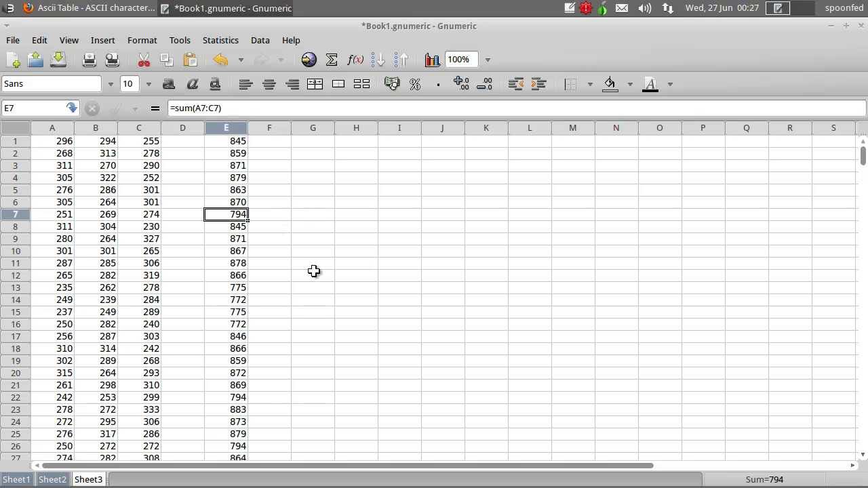
pyautogui.click(236, 290)
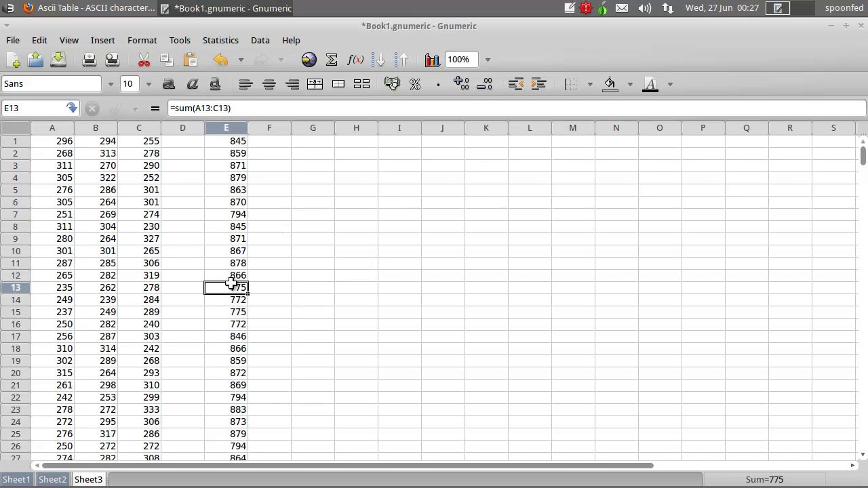
pyautogui.click(238, 215)
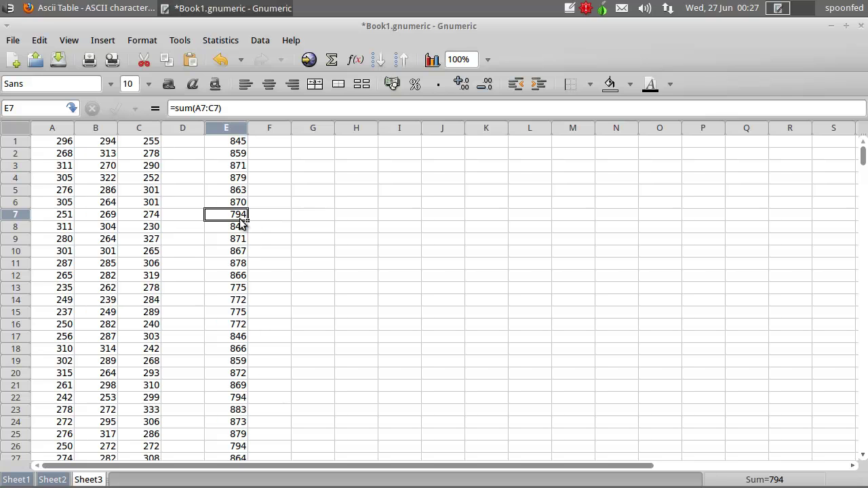
pyautogui.click(253, 215)
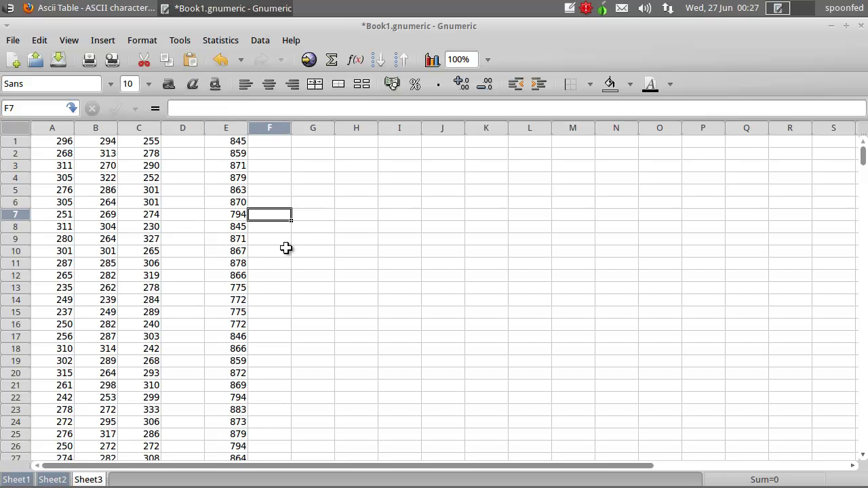
# - Enter =794-32 in F7 to get the offset 762 and check it
pyautogui.write('=')
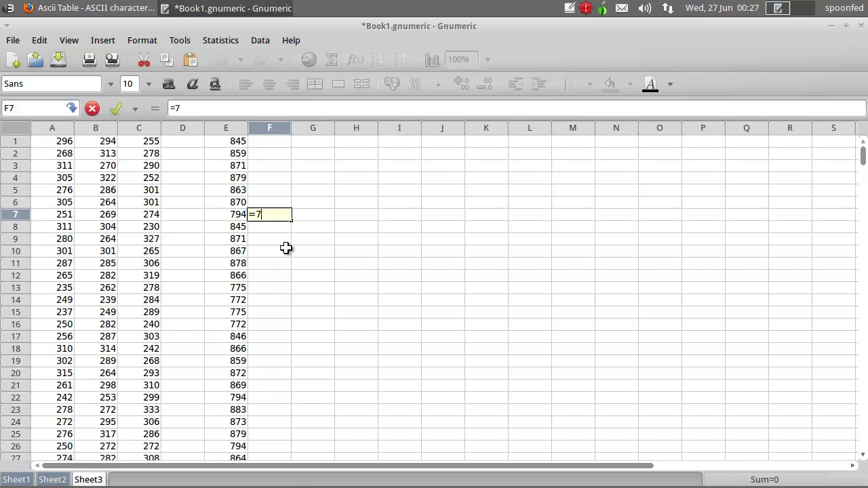
pyautogui.write('794-32')
pyautogui.press('Return')
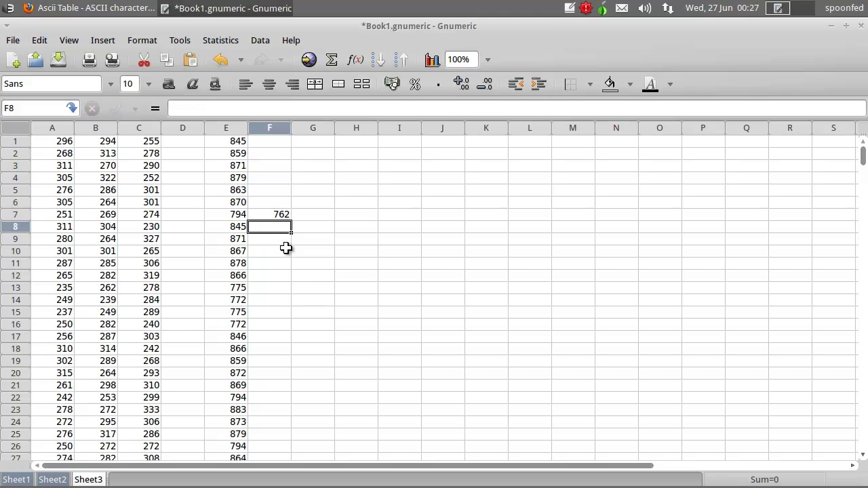
pyautogui.click(277, 215)
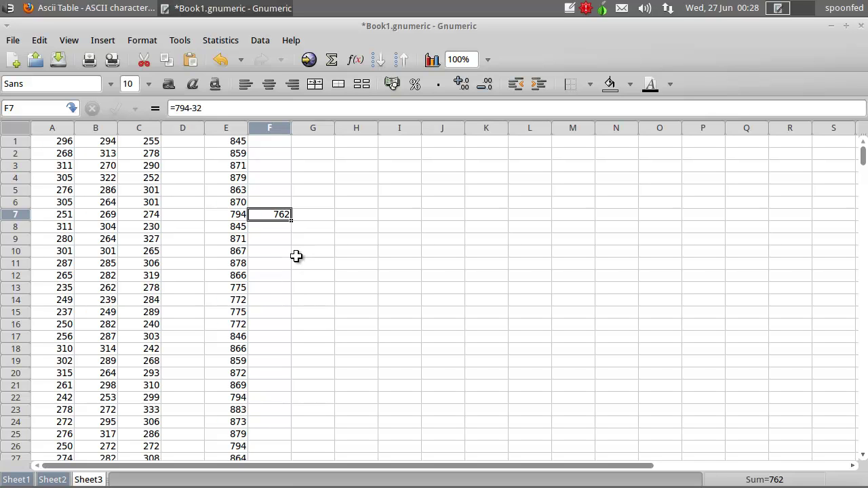
pyautogui.click(270, 143)
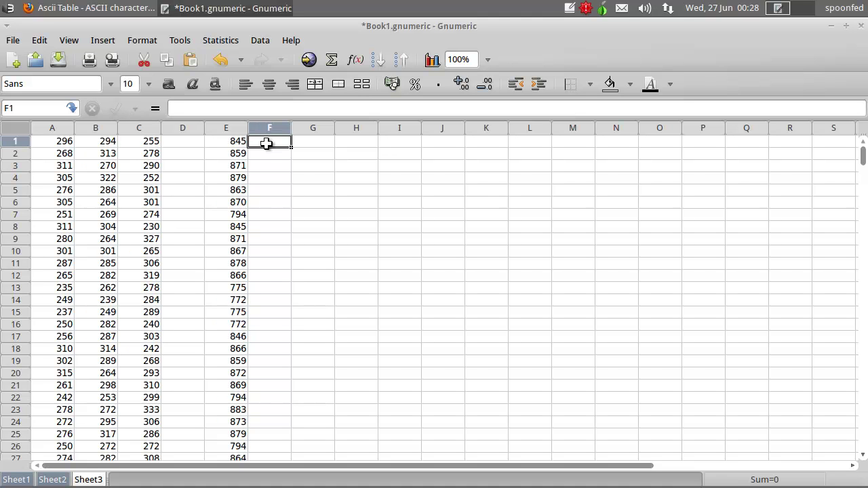
# - Enter =E1-762 in F1 and fill it down column F
pyautogui.click(155, 109)
pyautogui.click(226, 140)
pyautogui.click(221, 110)
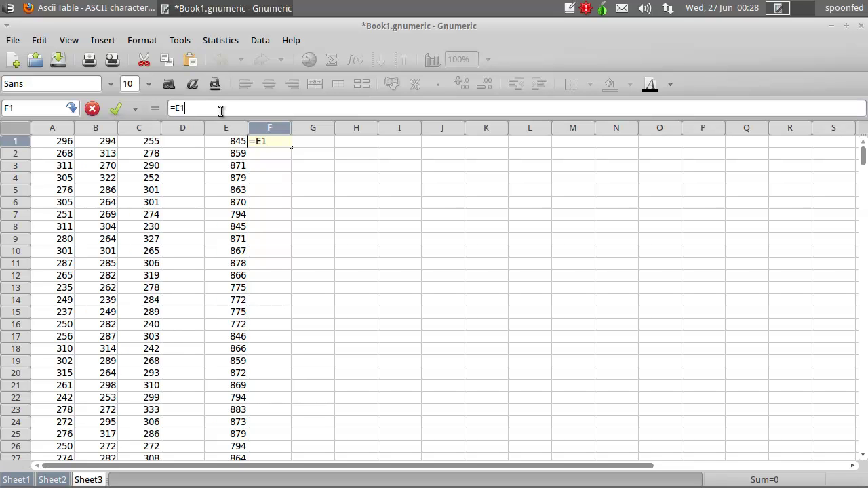
pyautogui.write('-762')
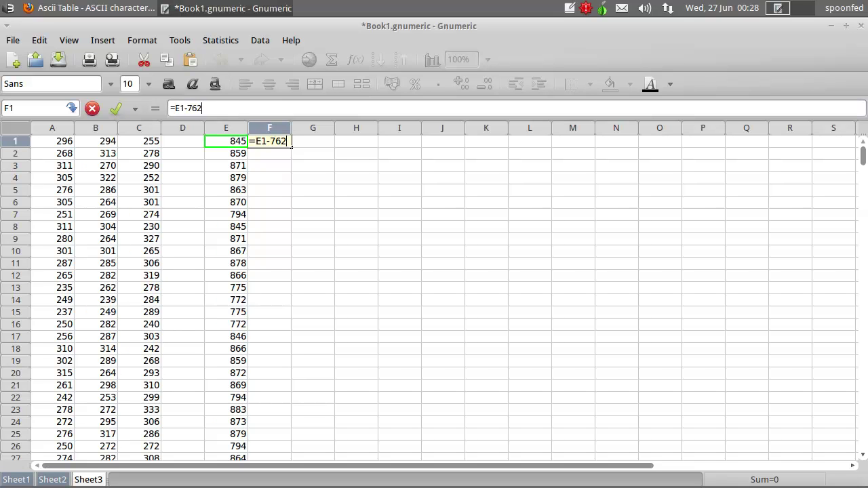
pyautogui.press('Return')
pyautogui.click(281, 140)
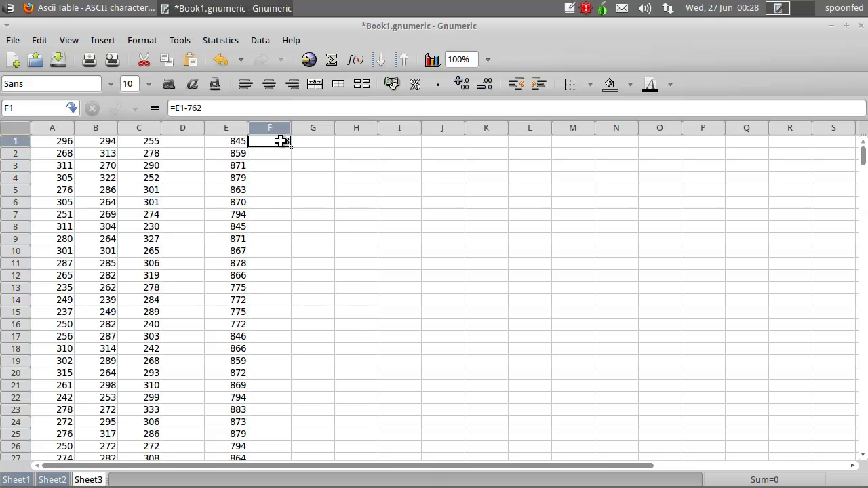
pyautogui.moveTo(290, 147); pyautogui.dragTo(284, 347)
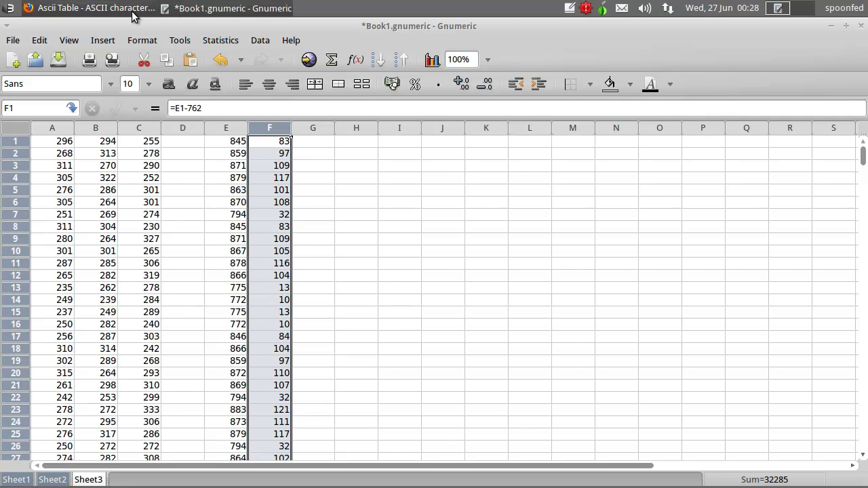
# - Check the decoded codes against the ASCII table, such as 32 in F7
pyautogui.click(101, 10)
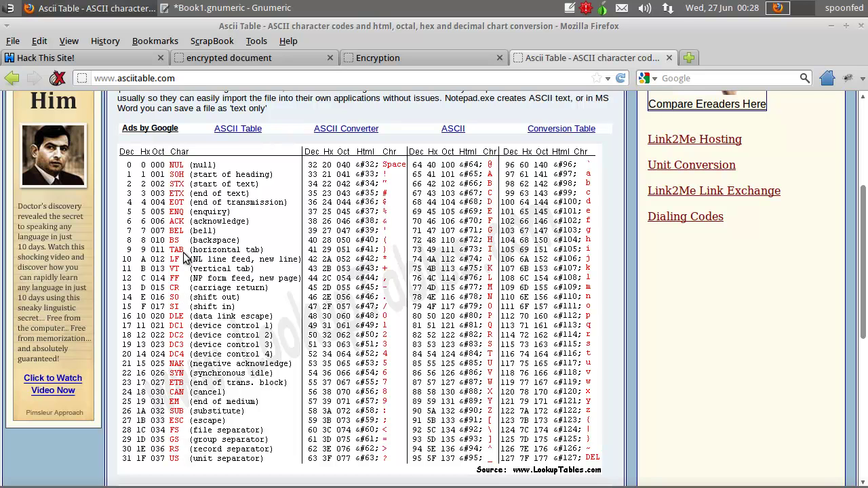
pyautogui.click(215, 10)
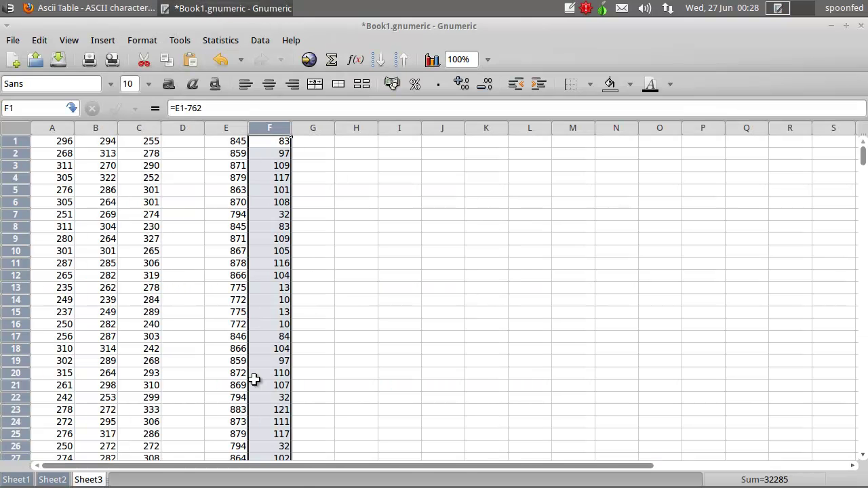
pyautogui.click(268, 216)
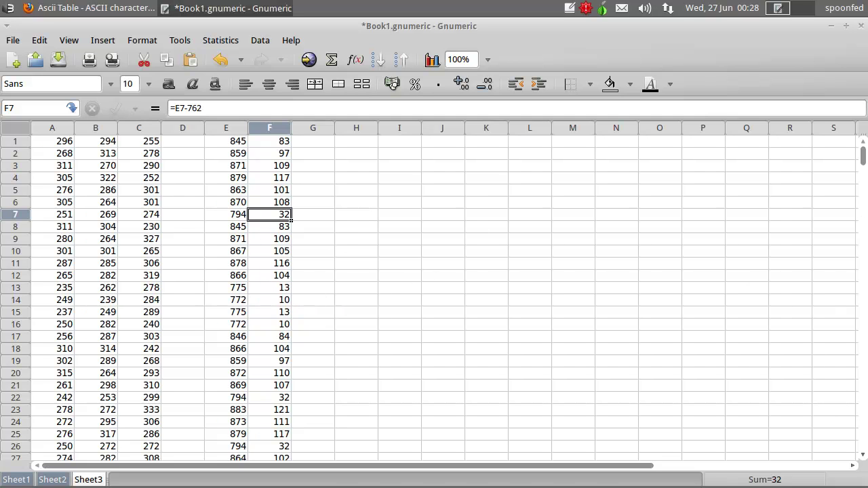
# - Copy column F into column G, then undo the formula paste
pyautogui.click(324, 145)
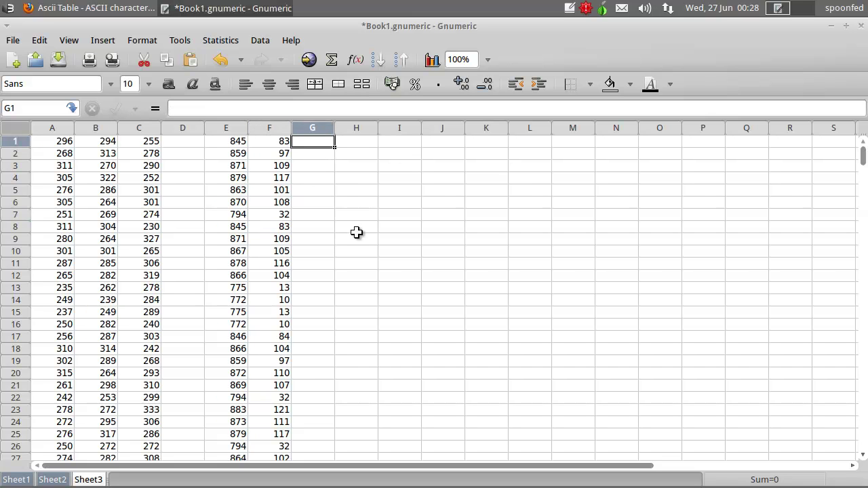
pyautogui.click(268, 129)
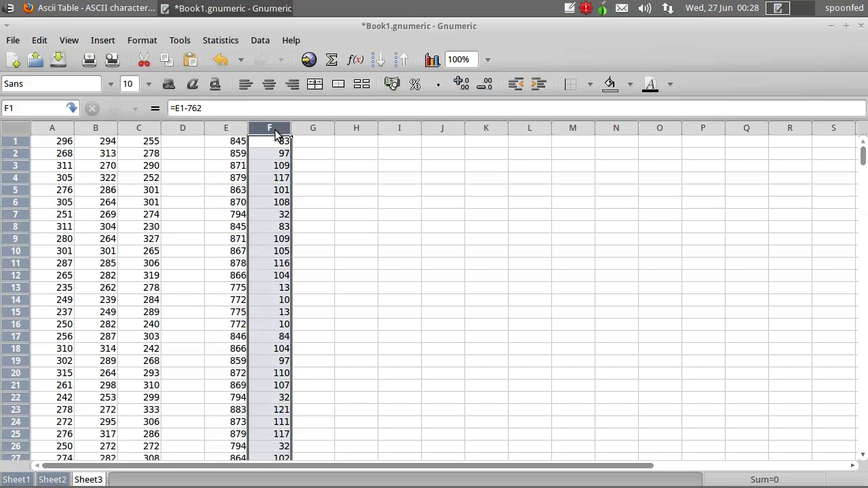
pyautogui.hotkey('ctrl', 'c')
pyautogui.click(316, 141)
pyautogui.hotkey('ctrl', 'v')
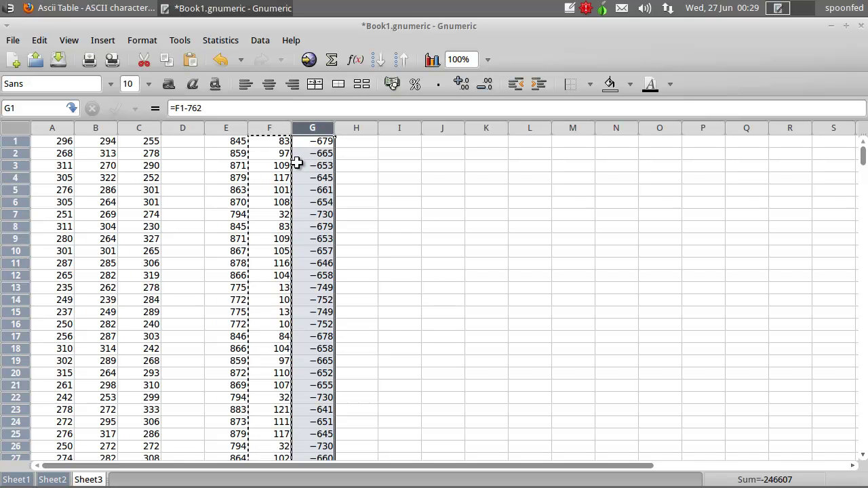
pyautogui.hotkey('ctrl', 'z')
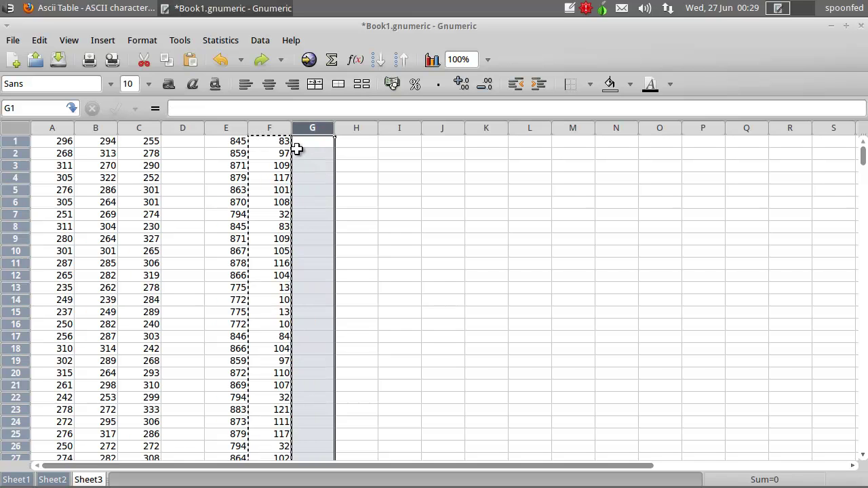
pyautogui.click(305, 141)
pyautogui.click(282, 143)
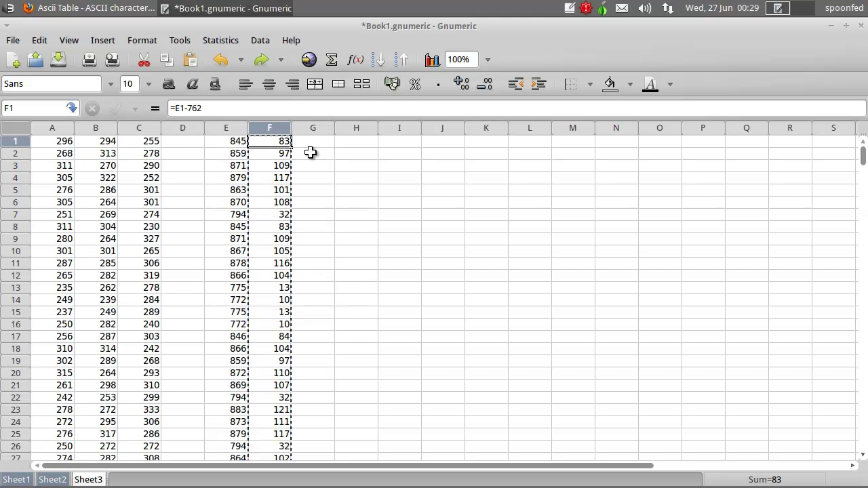
# - Paste column F's codes into column G as plain values using Paste Special > As Value
pyautogui.click(277, 132)
pyautogui.rightClick(279, 140)
pyautogui.click(307, 141)
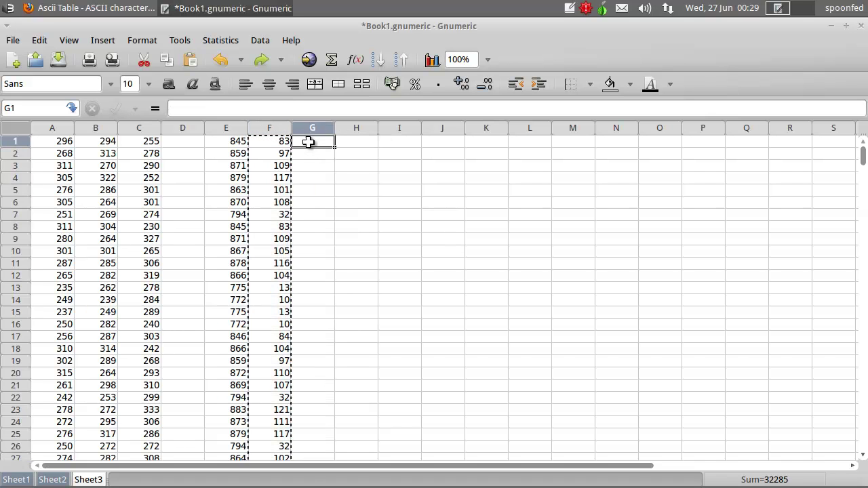
pyautogui.click(311, 130)
pyautogui.rightClick(310, 139)
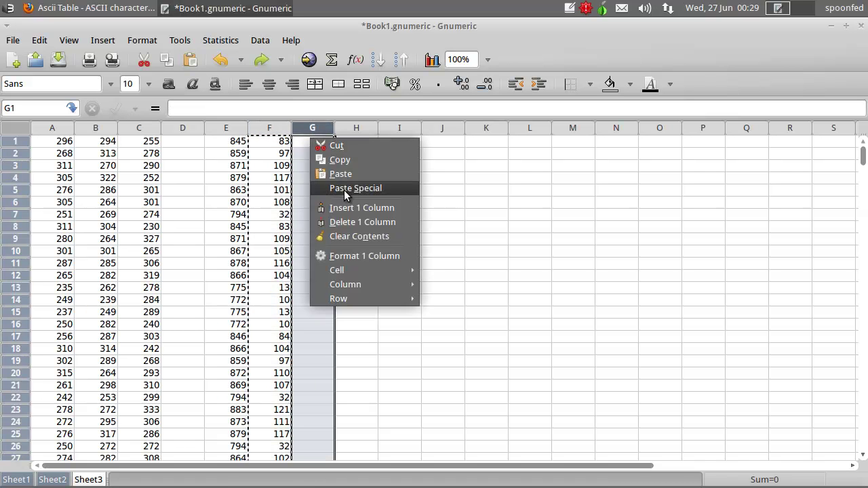
pyautogui.click(344, 189)
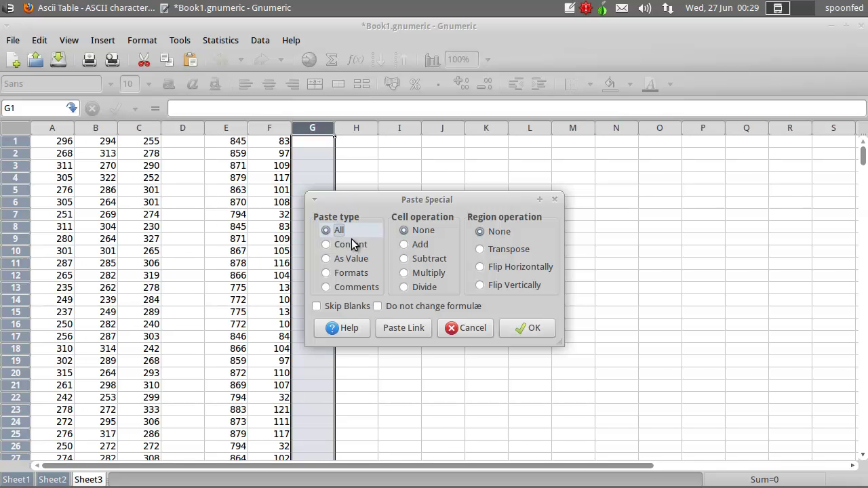
pyautogui.click(349, 259)
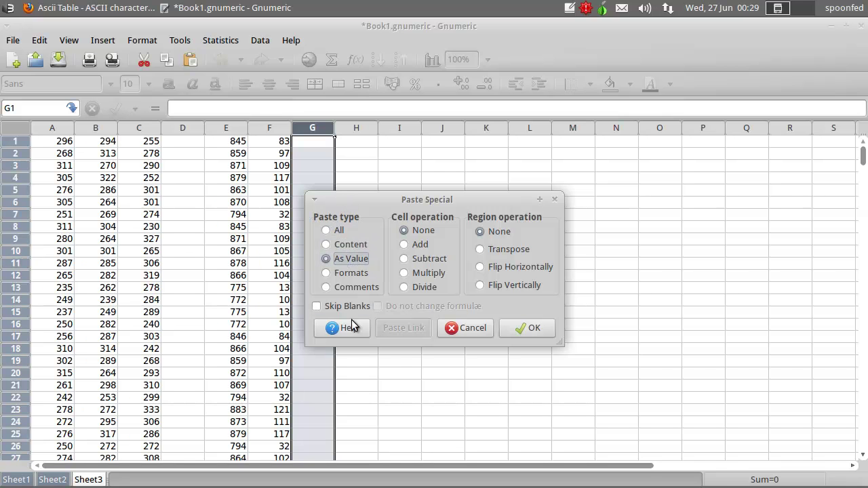
pyautogui.click(528, 329)
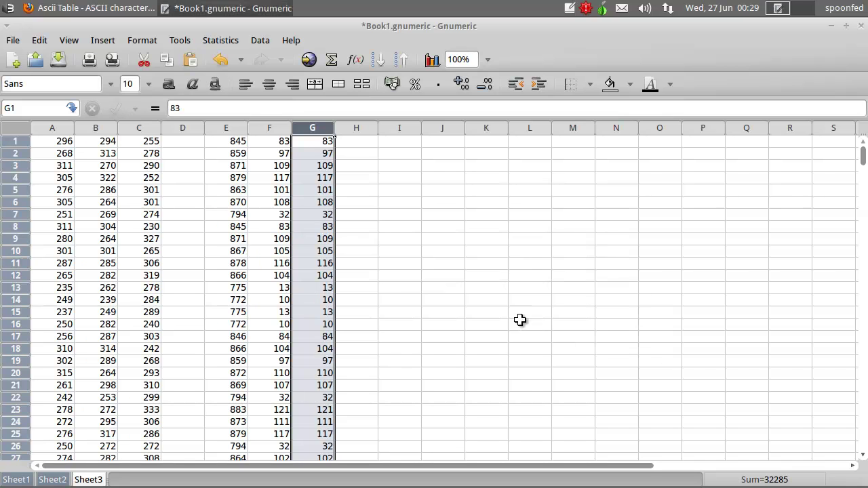
pyautogui.click(310, 141)
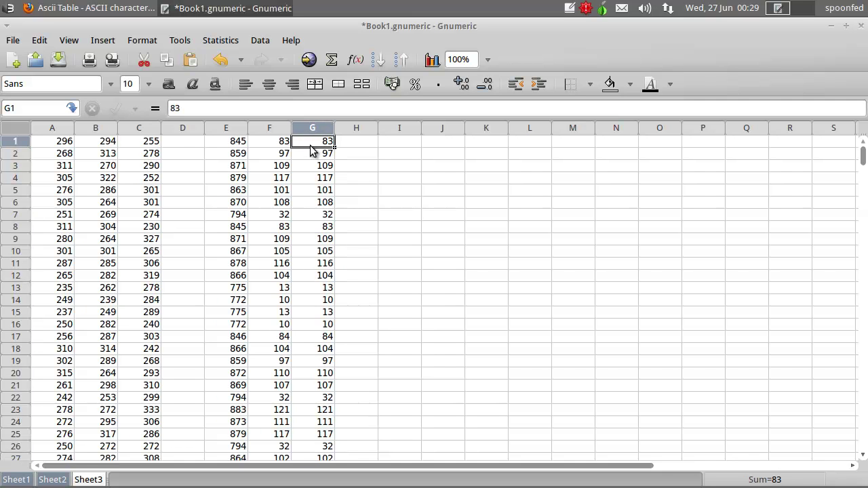
pyautogui.click(312, 128)
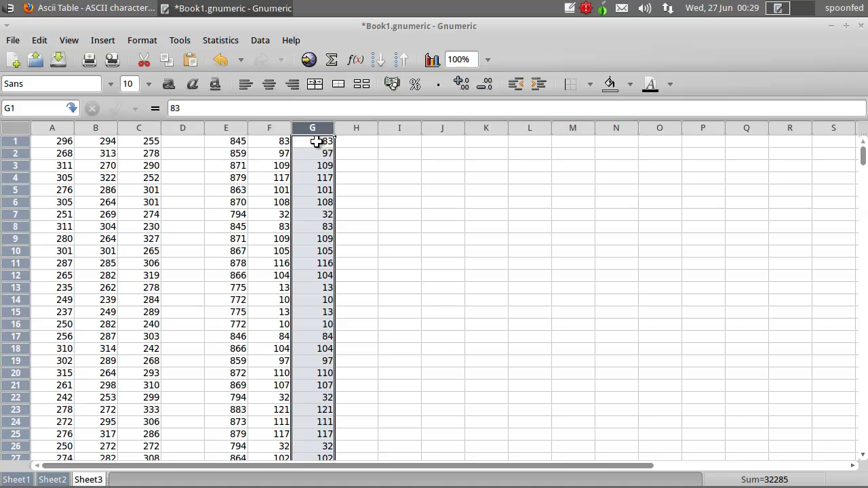
# - Clear column G on Sheet3, then wipe all contents of Sheet2
pyautogui.press('Delete')
pyautogui.click(63, 481)
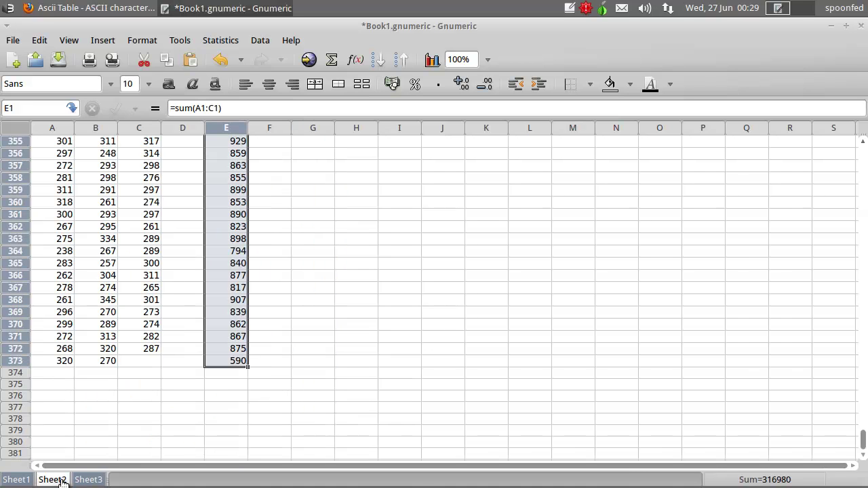
pyautogui.hotkey('ctrl', 'a')
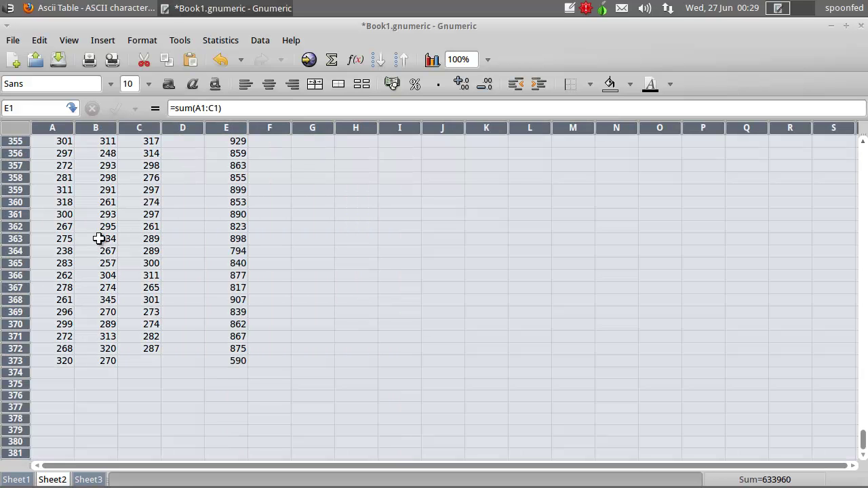
pyautogui.press('Delete')
pyautogui.scroll(10, 68, 176)
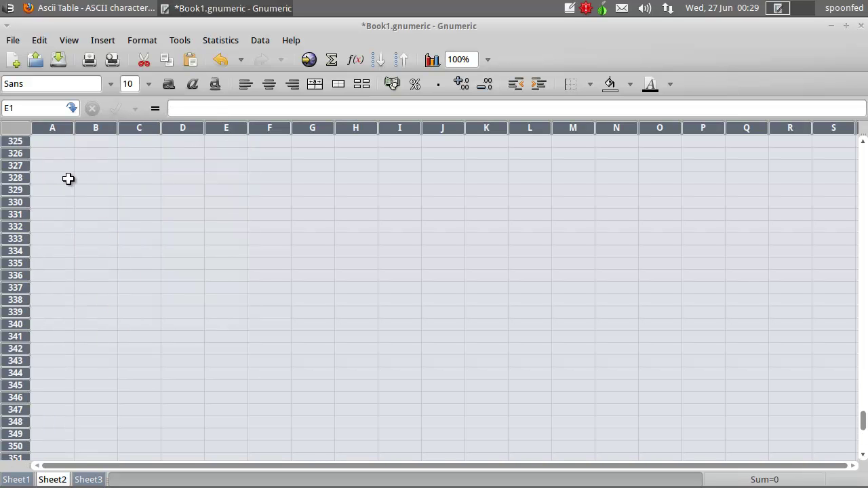
pyautogui.moveTo(860, 355); pyautogui.dragTo(858, 145)
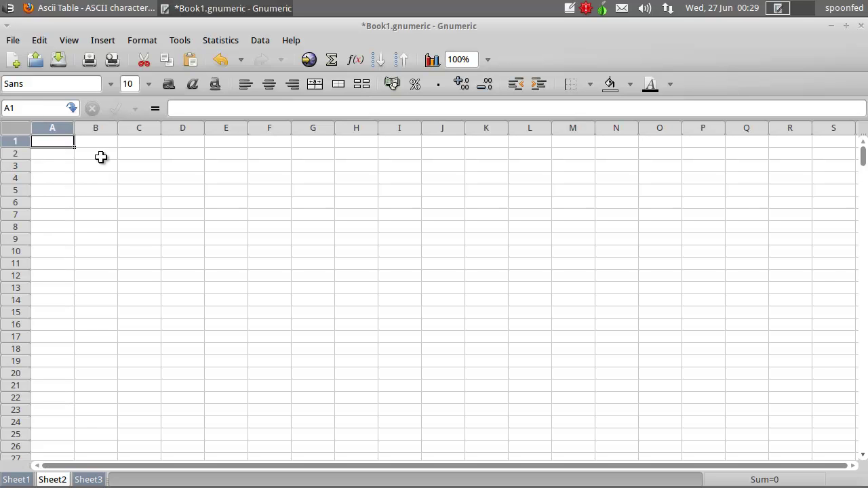
# - Undo the clearing of Sheet2 to bring back its original numbers
pyautogui.click(92, 480)
pyautogui.click(305, 142)
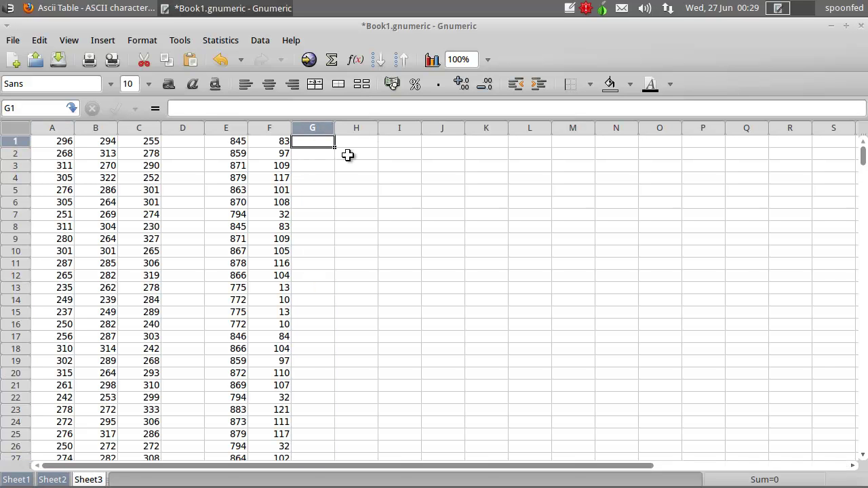
pyautogui.click(38, 40)
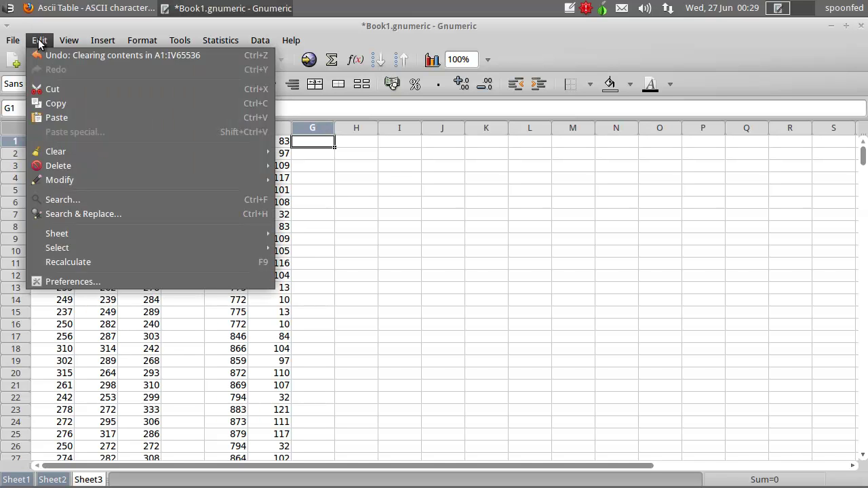
pyautogui.click(38, 38)
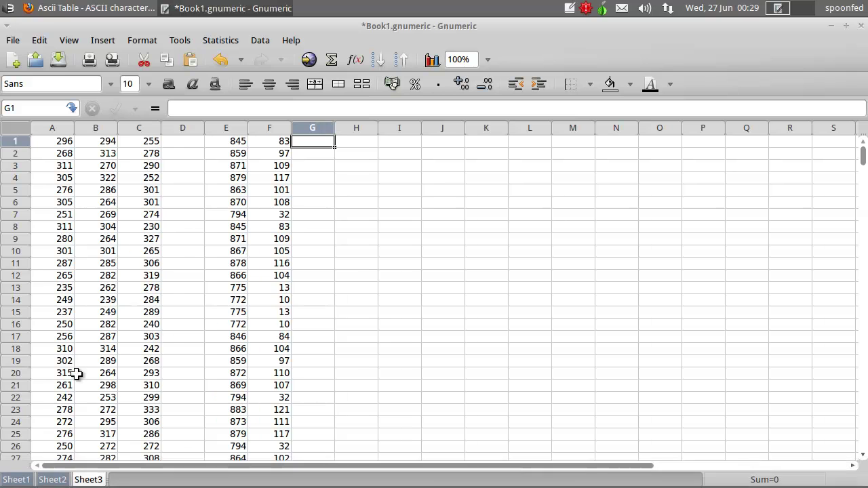
pyautogui.click(52, 480)
pyautogui.rightClick(56, 148)
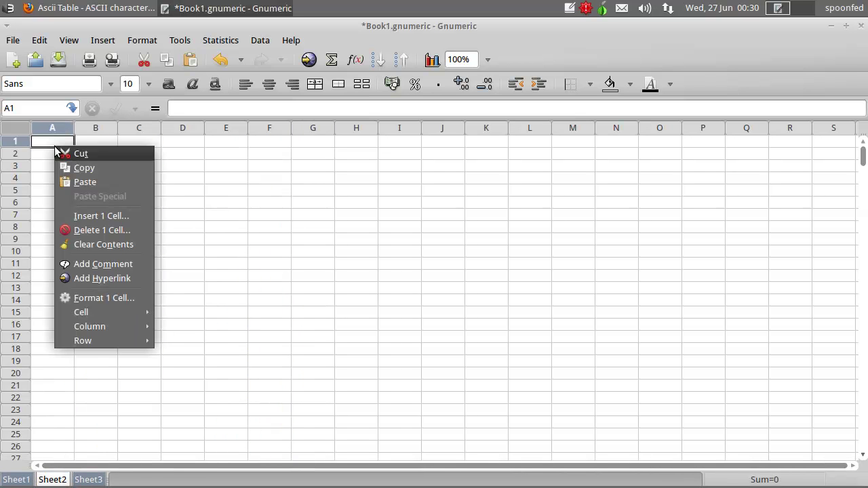
pyautogui.click(85, 182)
pyautogui.click(91, 478)
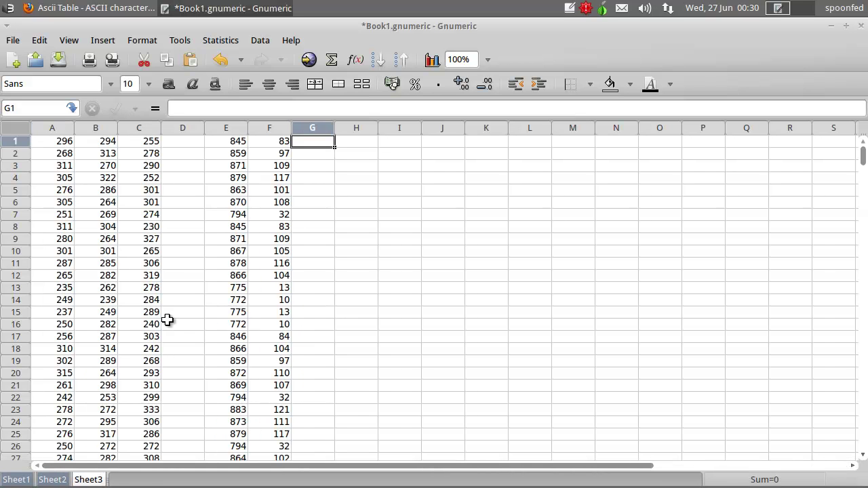
pyautogui.hotkey('ctrl', 'z')
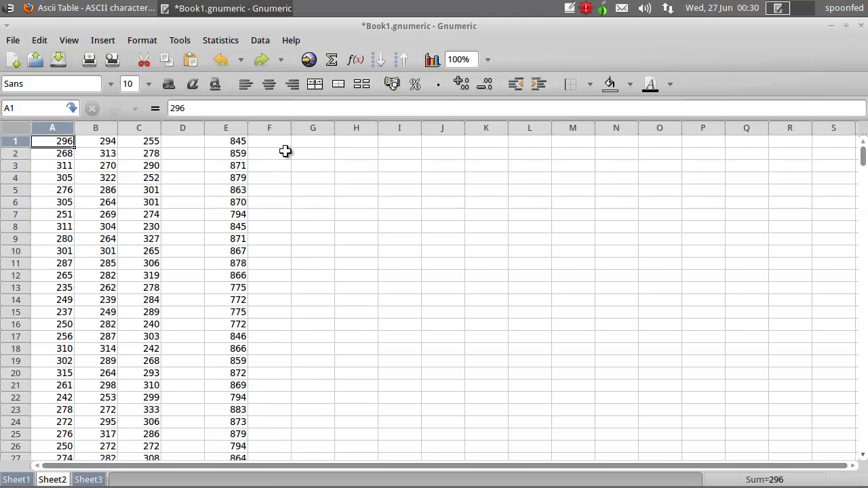
# - Enter =E1-762 in F1 and fill it down column F
pyautogui.click(262, 143)
pyautogui.click(237, 144)
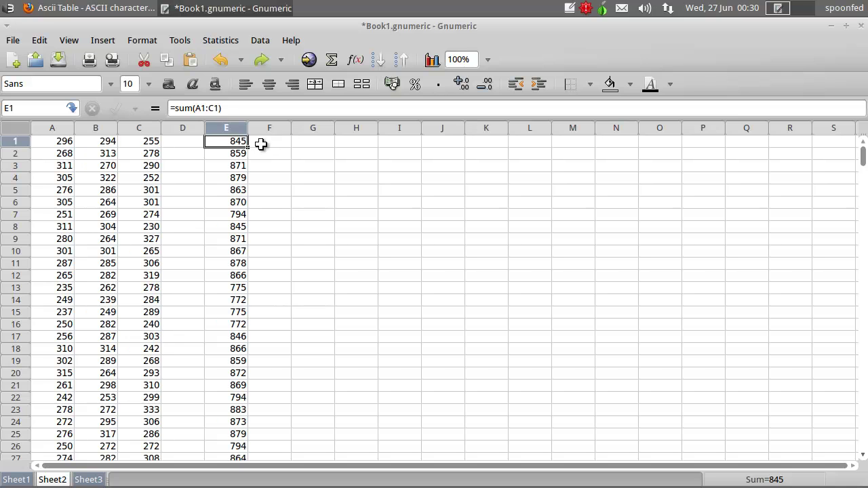
pyautogui.click(260, 143)
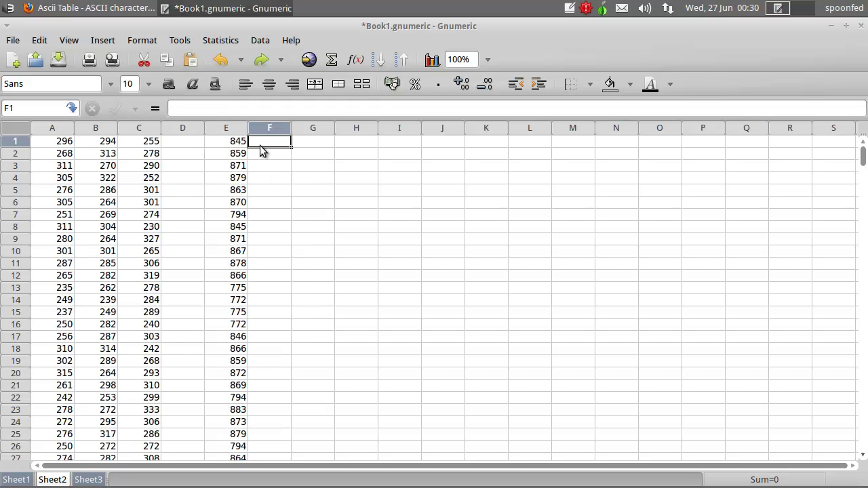
pyautogui.write('=E1-762')
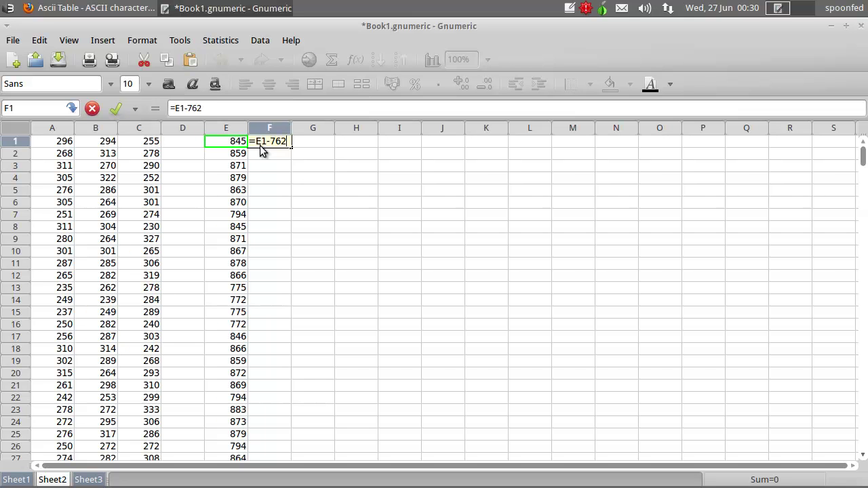
pyautogui.press('Return')
pyautogui.click(265, 144)
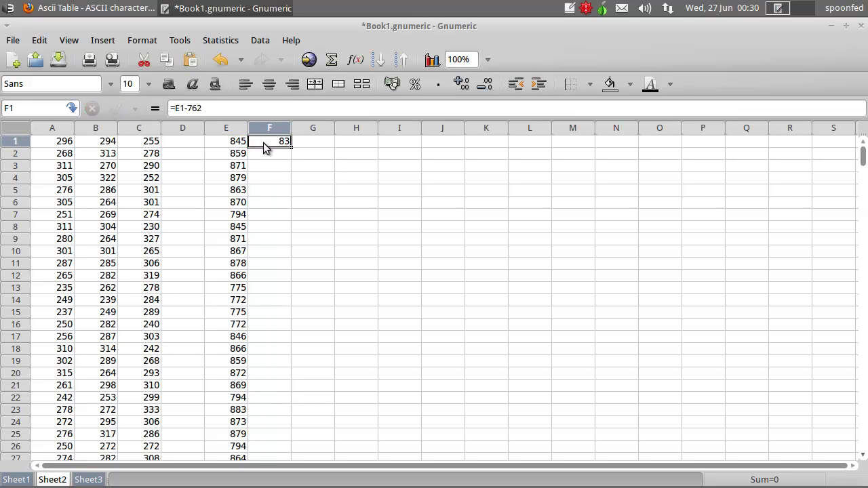
pyautogui.moveTo(290, 147); pyautogui.dragTo(286, 285)
# - Select column F's filled cells and copy them
pyautogui.click(86, 479)
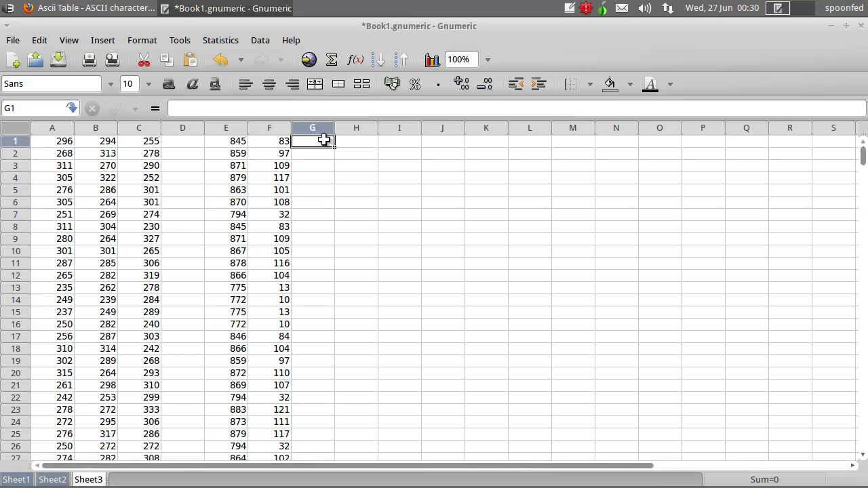
pyautogui.hotkey('ctrl', 'z')
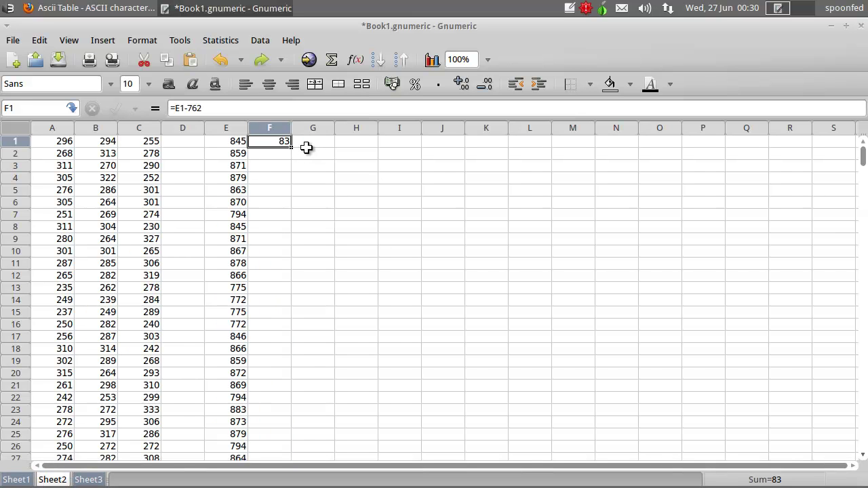
pyautogui.hotkey('ctrl', 'y')
pyautogui.click(307, 151)
pyautogui.click(281, 140)
pyautogui.hotkey('ctrl', 'shift', 'Down')
pyautogui.hotkey('ctrl', 'c')
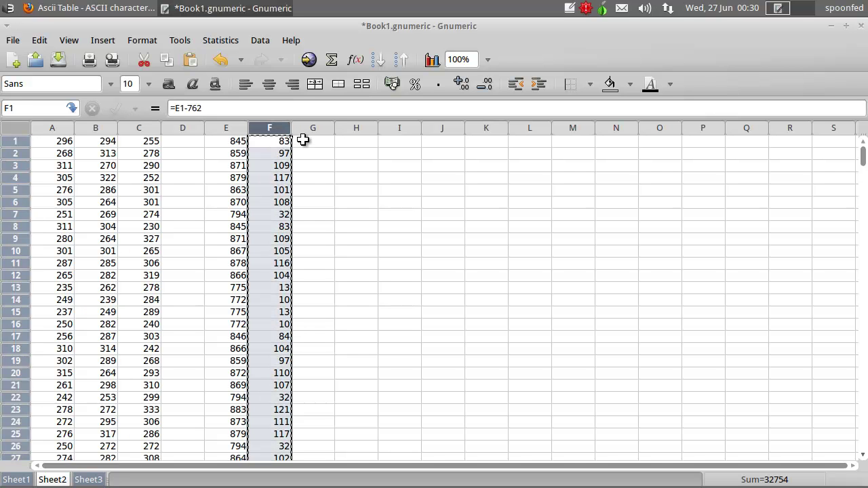
# - Paste column F's values into column G using Paste Special As Value
pyautogui.click(312, 143)
pyautogui.rightClick(316, 140)
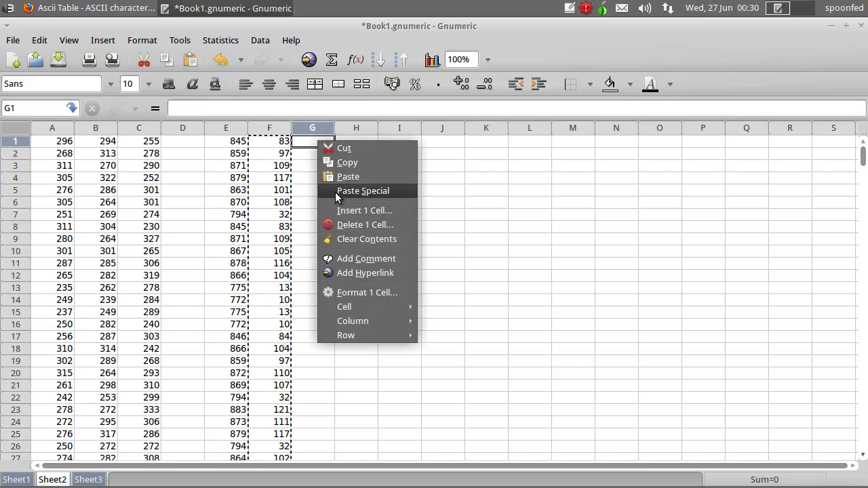
pyautogui.click(335, 192)
pyautogui.click(352, 275)
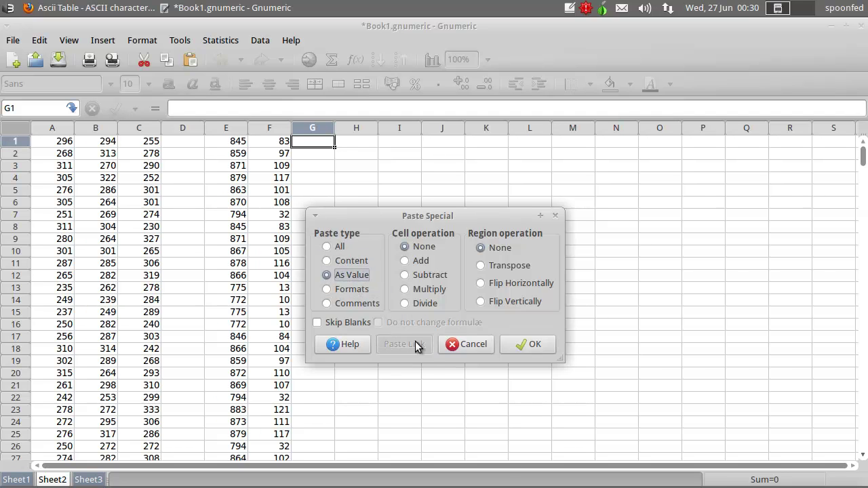
pyautogui.click(518, 340)
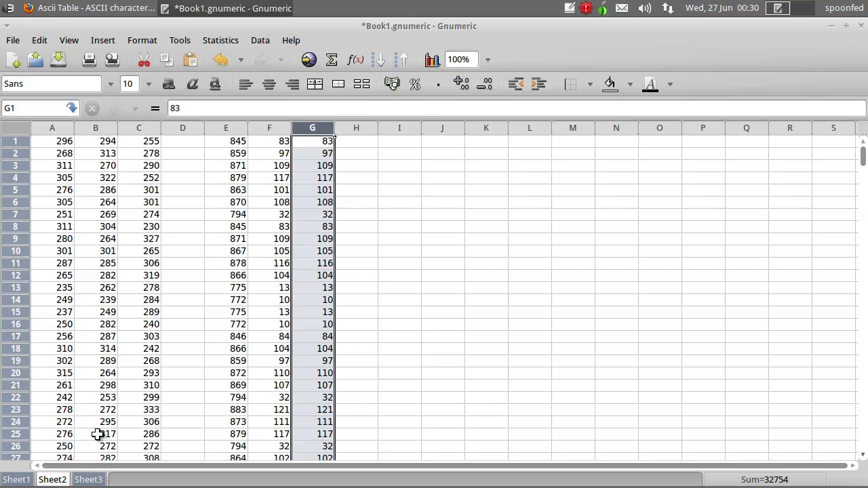
# - Clear Sheet2 and paste the copied codes into column A as values only
pyautogui.click(94, 478)
pyautogui.click(61, 480)
pyautogui.hotkey('ctrl', 'a')
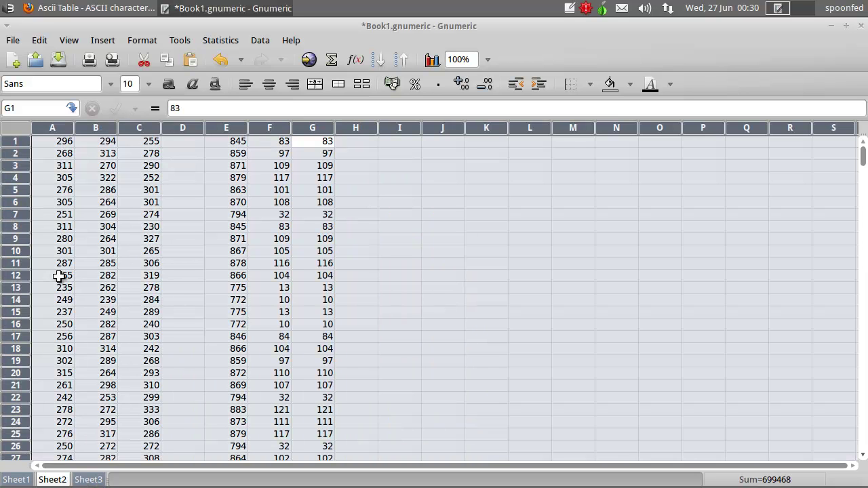
pyautogui.press('Delete')
pyautogui.click(63, 140)
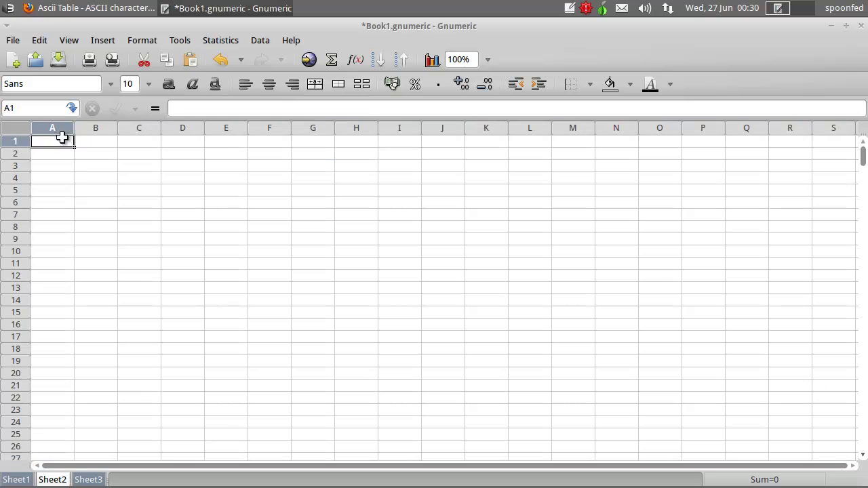
pyautogui.hotkey('ctrl', 'v')
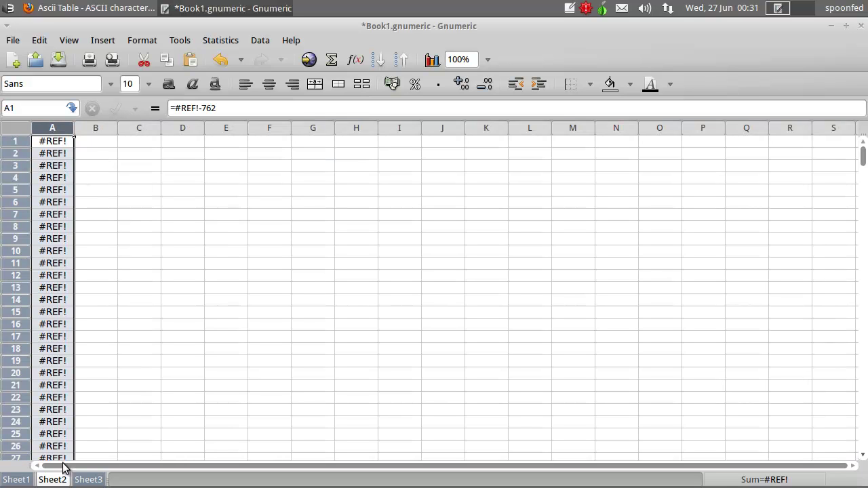
pyautogui.hotkey('ctrl', 'z')
pyautogui.rightClick(50, 145)
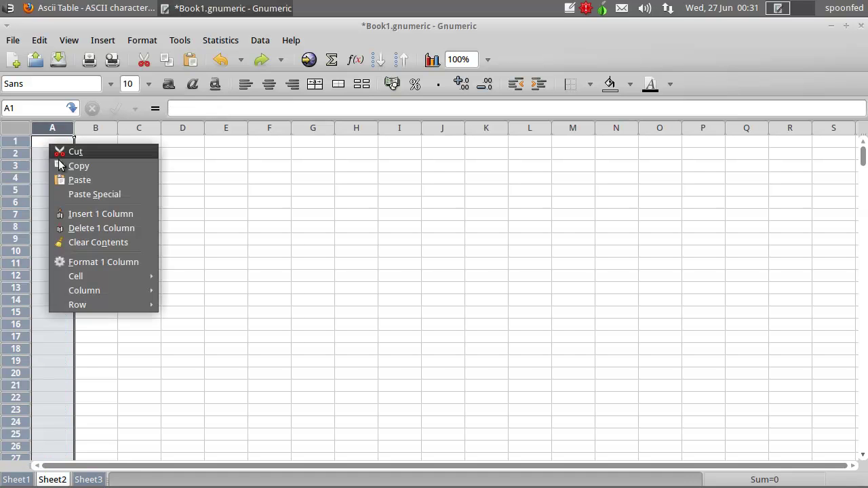
pyautogui.click(73, 194)
pyautogui.click(347, 291)
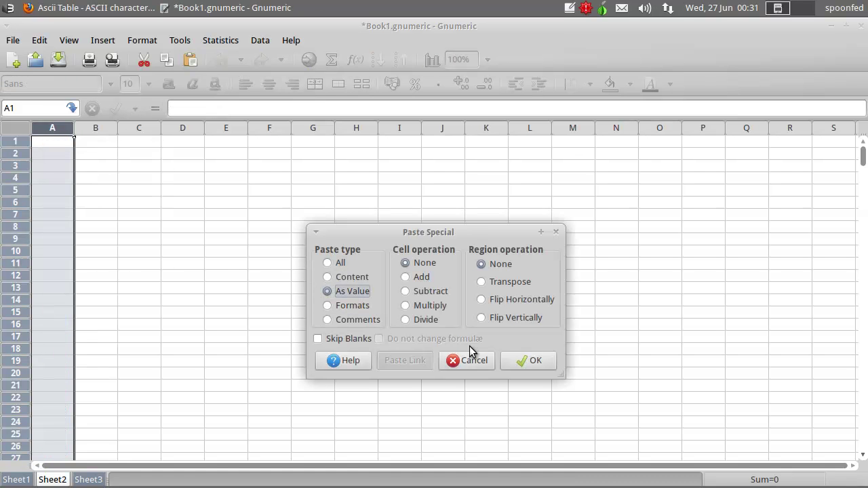
pyautogui.press('Return')
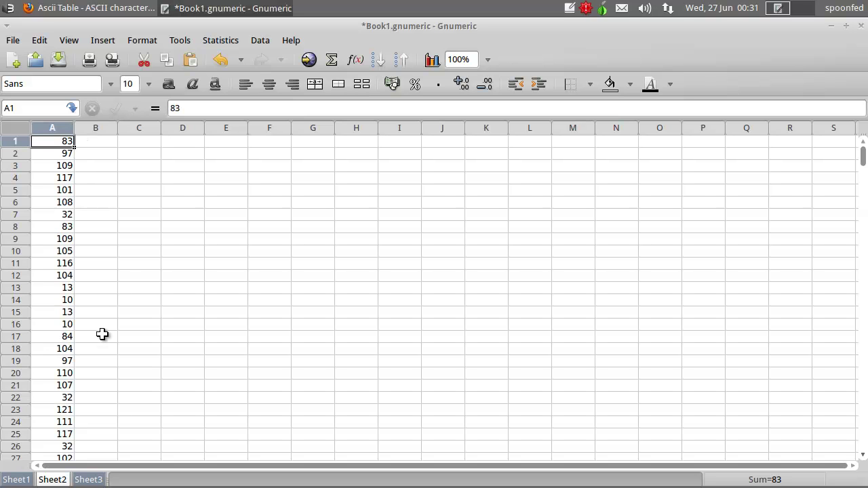
# - Check the ASCII table in Firefox and look through Gnumeric's Search dialog options
pyautogui.click(100, 9)
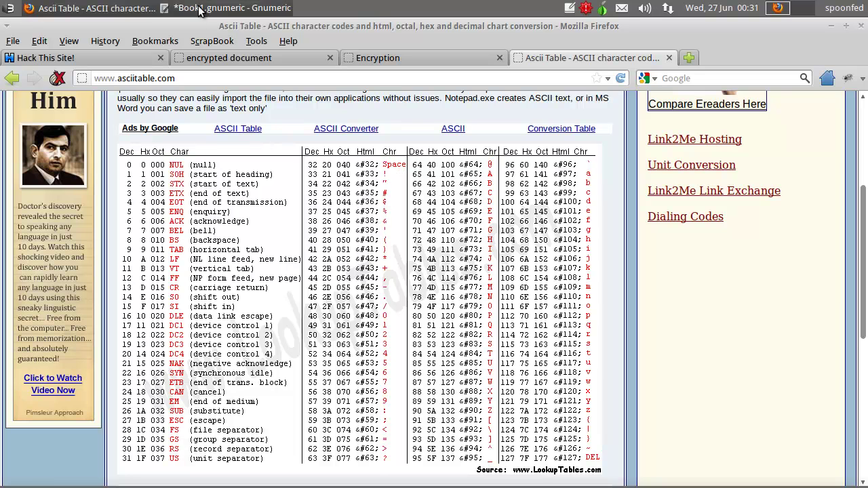
pyautogui.click(226, 8)
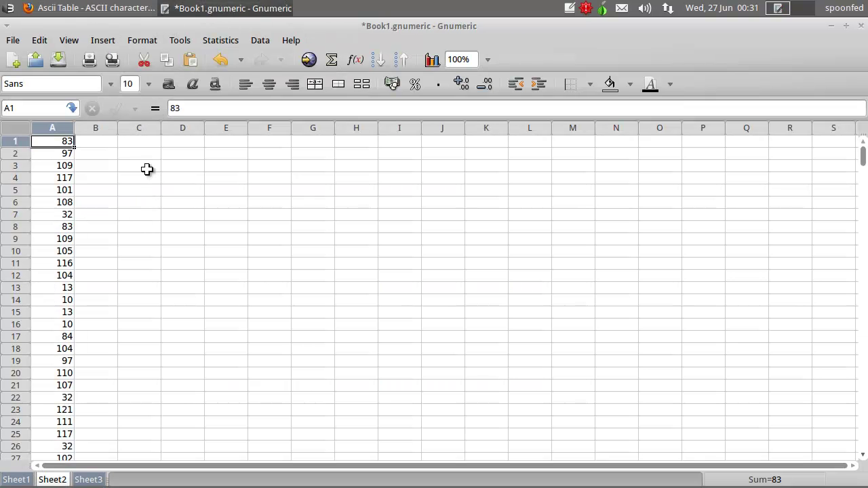
pyautogui.hotkey('ctrl', 'f')
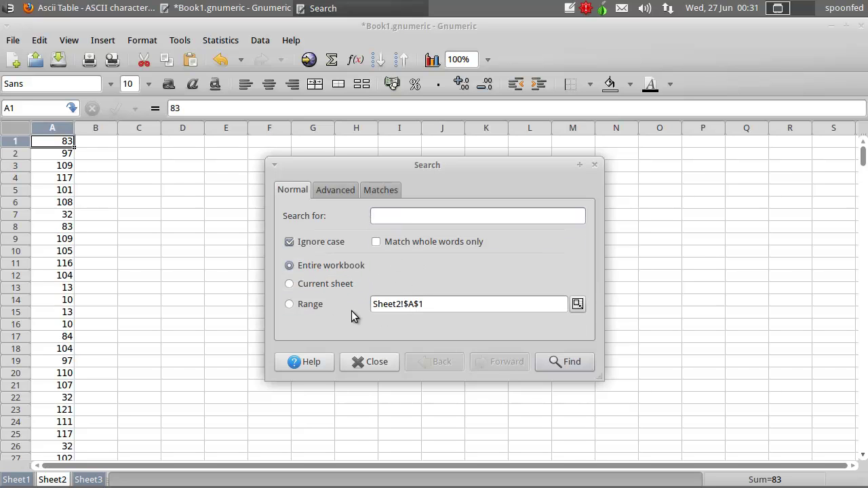
pyautogui.click(335, 191)
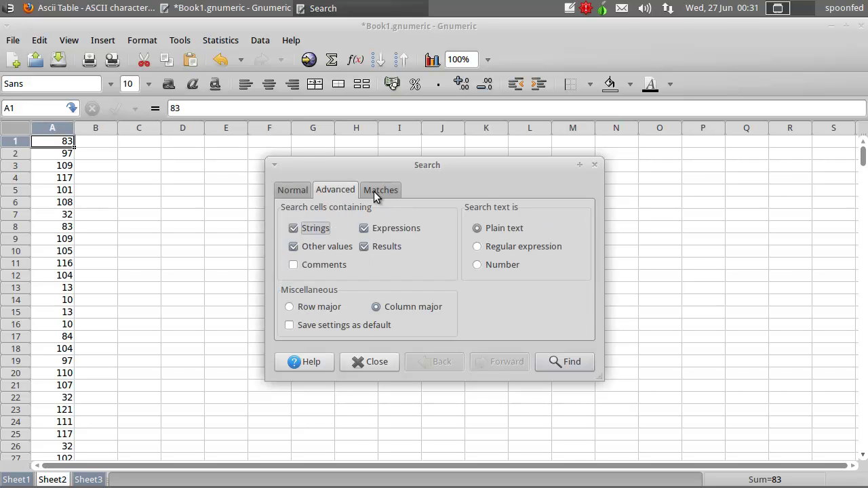
pyautogui.click(375, 191)
pyautogui.click(292, 191)
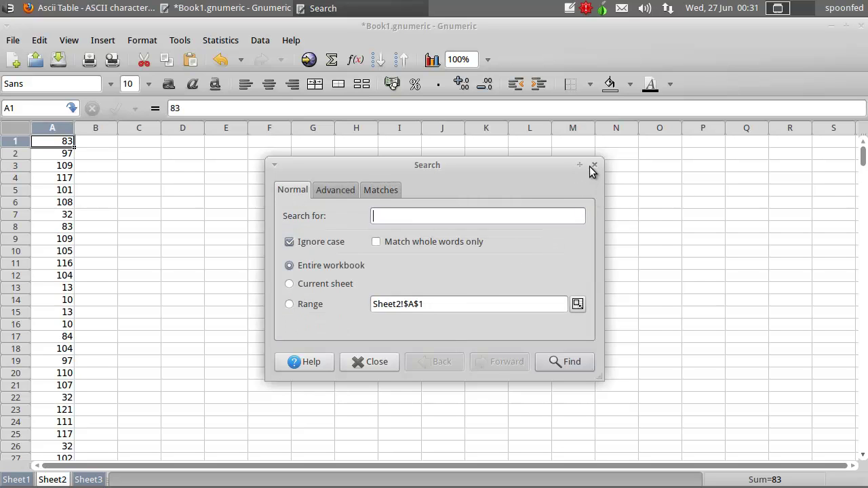
pyautogui.click(592, 166)
# - Open Search & Replace from the Edit menu
pyautogui.click(146, 40)
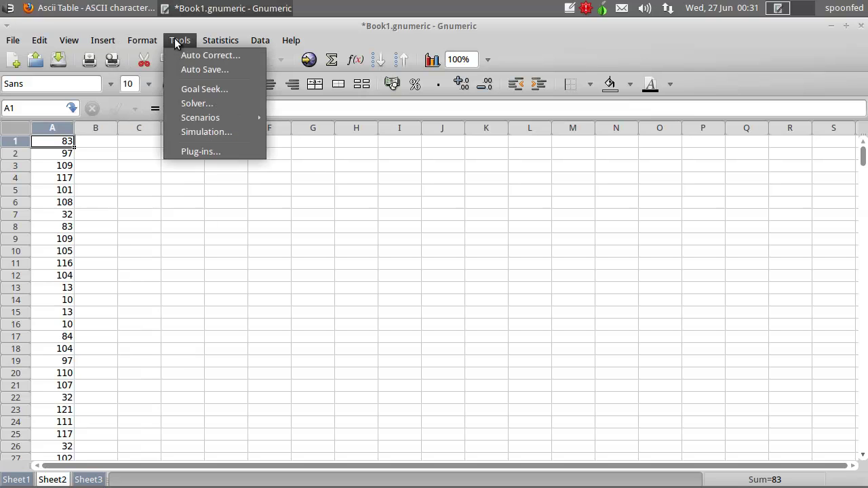
pyautogui.moveTo(67, 39)
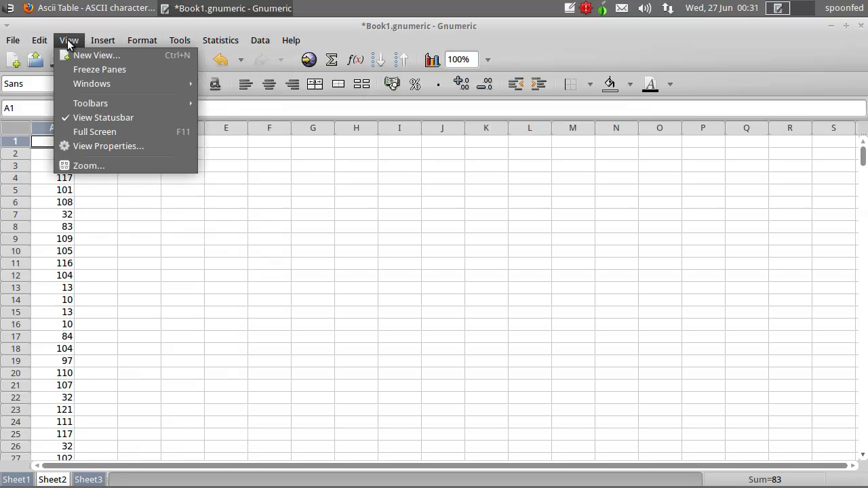
pyautogui.moveTo(34, 40)
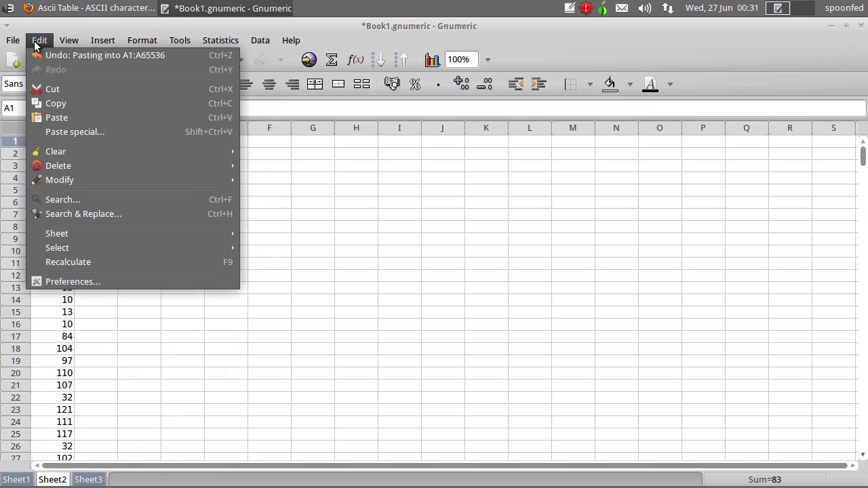
pyautogui.click(113, 217)
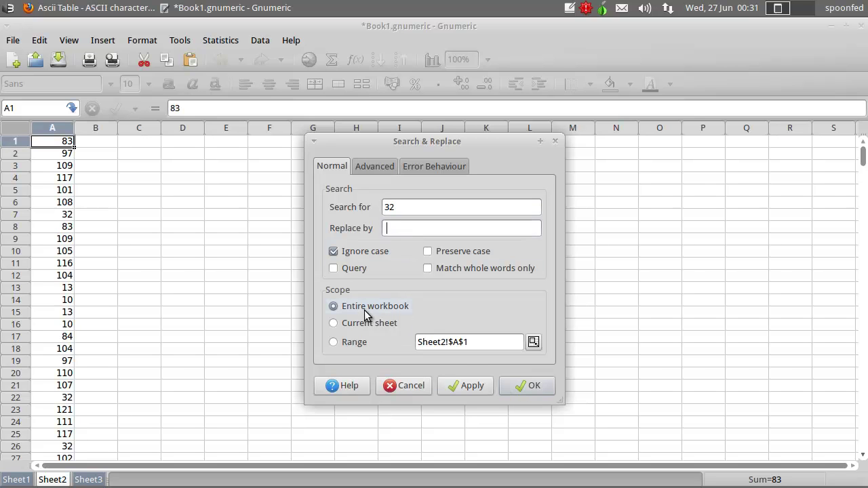
# - Blank out every cell containing 32 on the current sheet
pyautogui.click(334, 324)
pyautogui.click(468, 387)
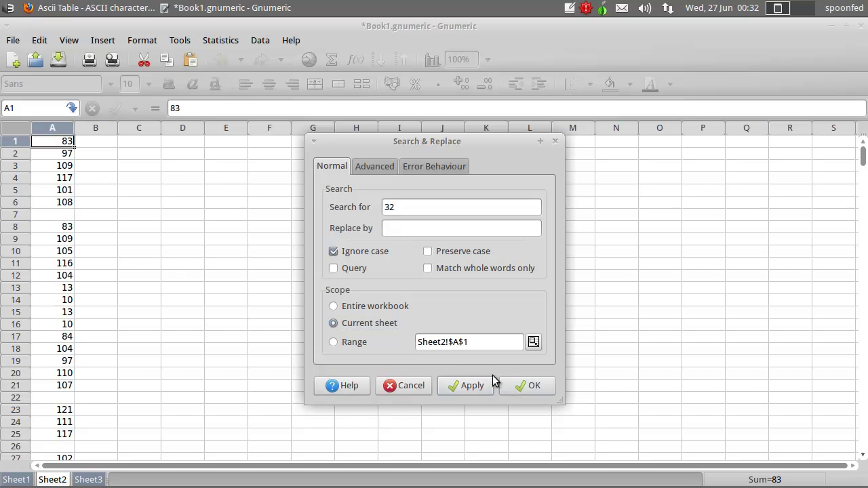
pyautogui.click(515, 384)
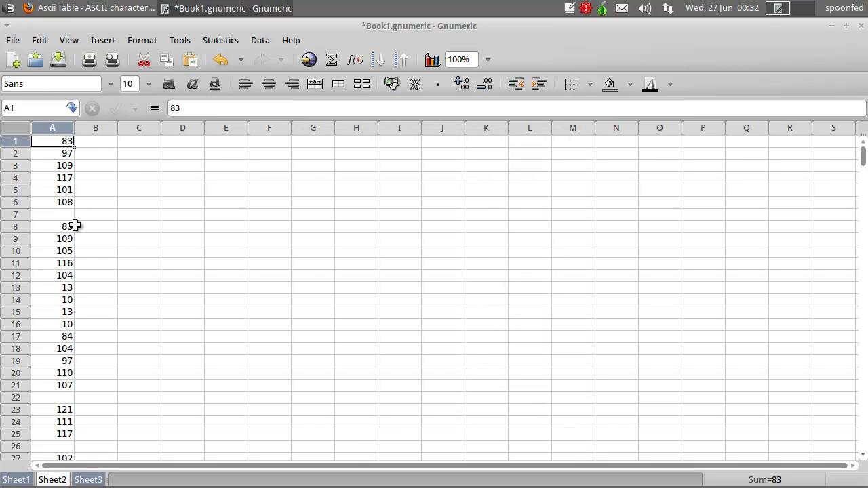
pyautogui.click(95, 9)
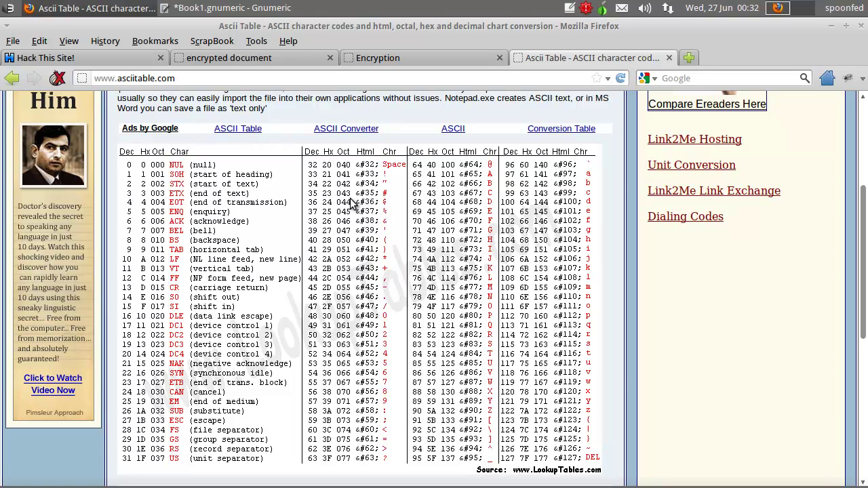
pyautogui.click(195, 9)
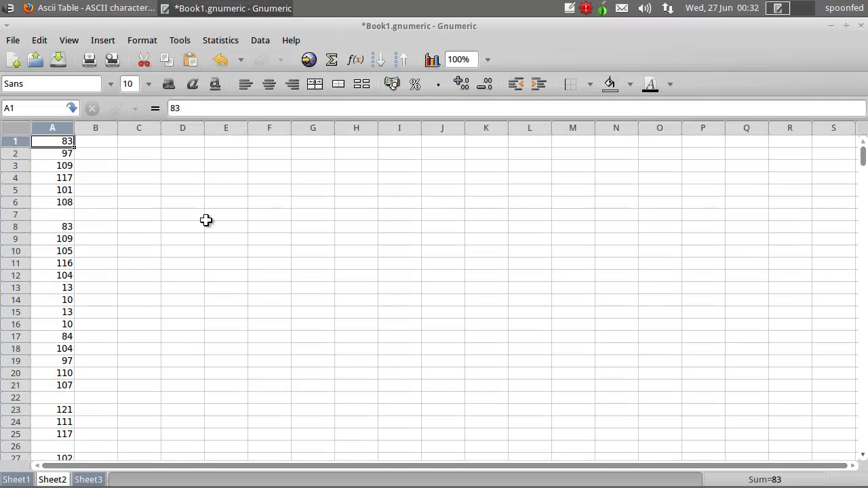
# - Replace code 33 with ! on the current sheet, then enter 34 as the next search
pyautogui.hotkey('ctrl', 'h')
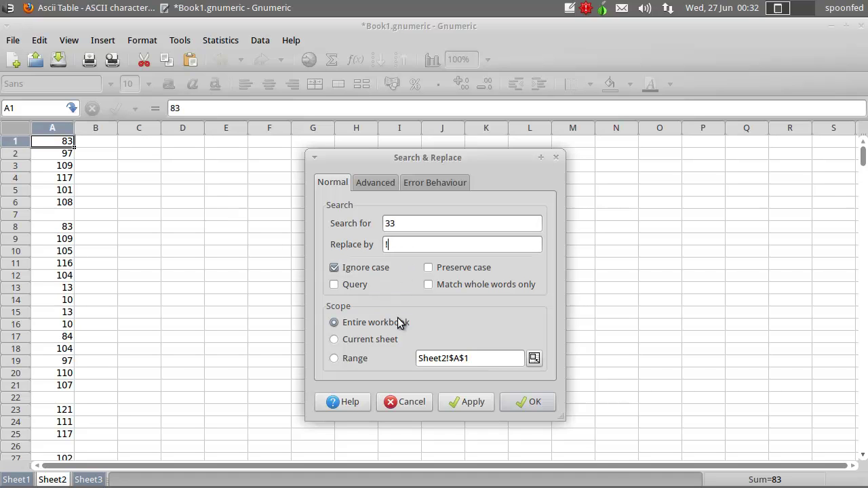
pyautogui.click(358, 341)
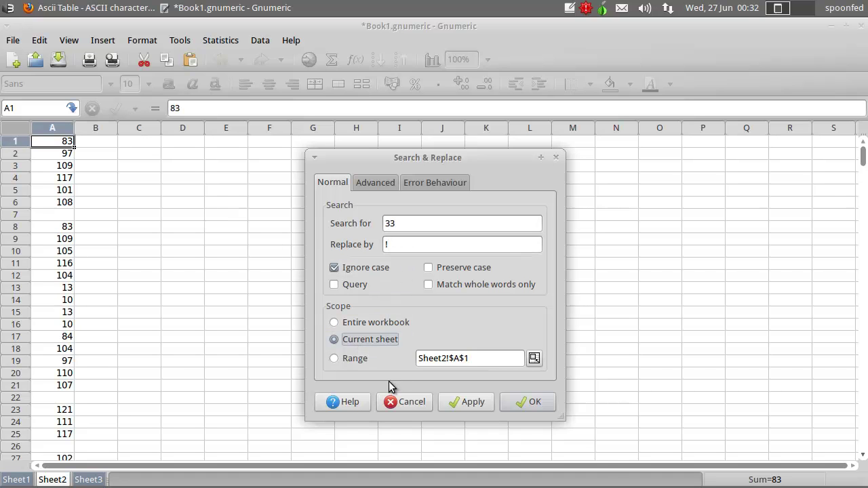
pyautogui.click(470, 400)
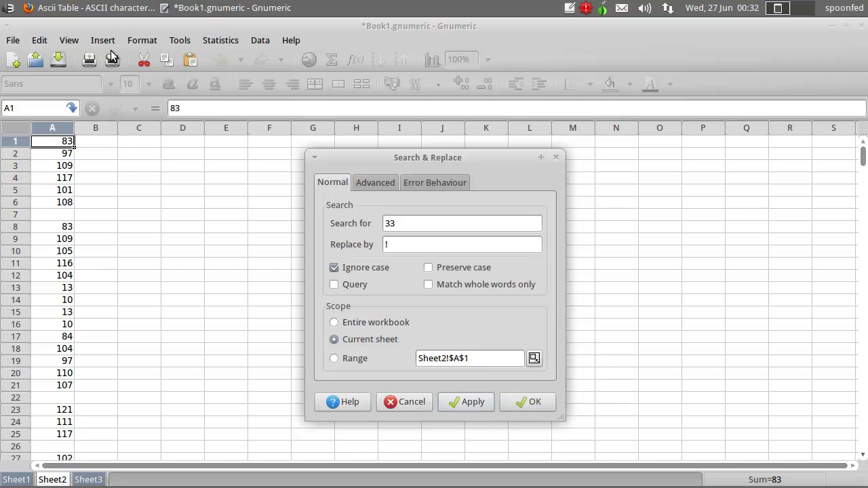
pyautogui.click(95, 8)
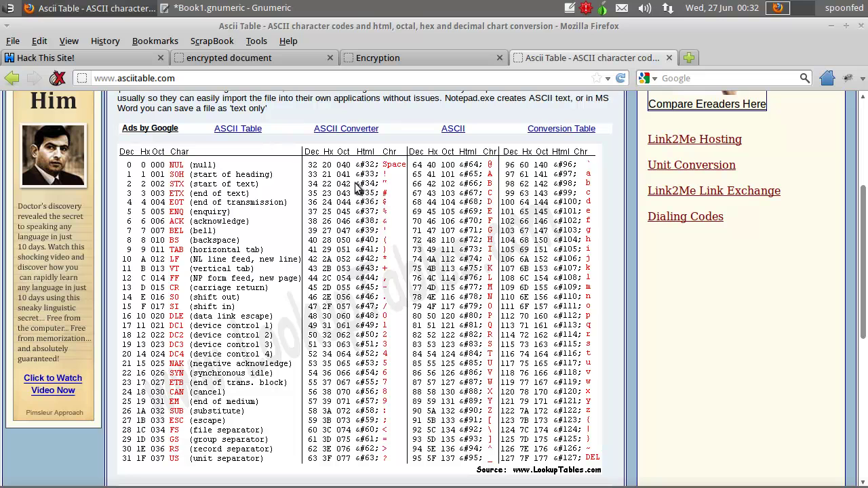
pyautogui.click(230, 8)
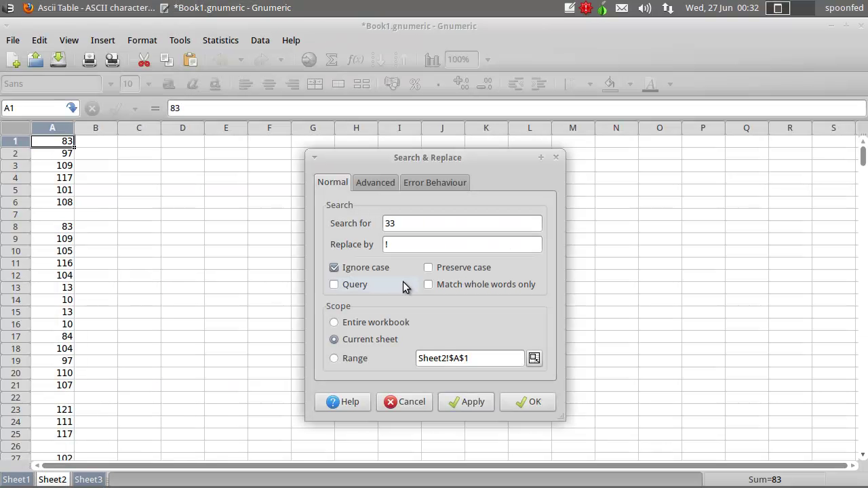
pyautogui.write('4')
pyautogui.press('Tab')
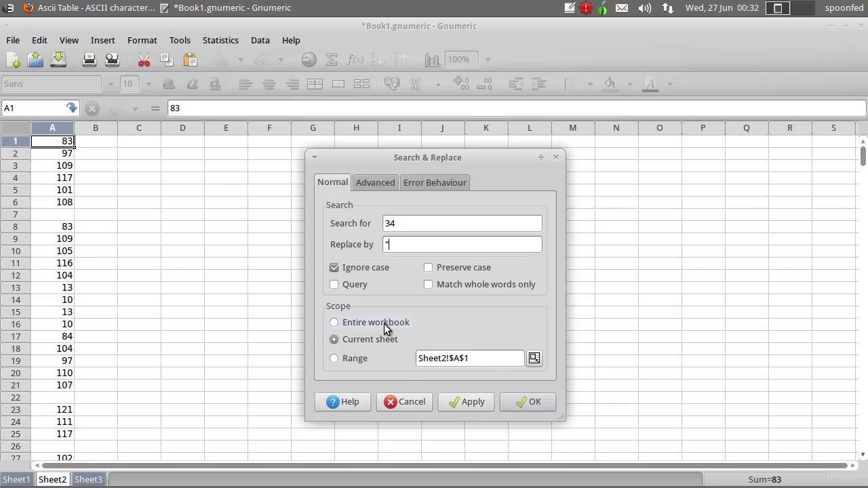
# - Change the search value to 35 and move to the Replace by field
pyautogui.click(473, 403)
pyautogui.click(106, 8)
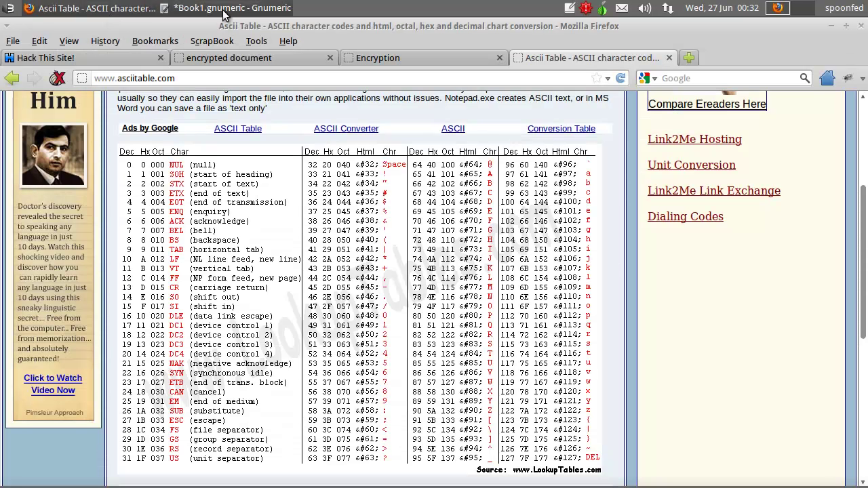
pyautogui.click(226, 10)
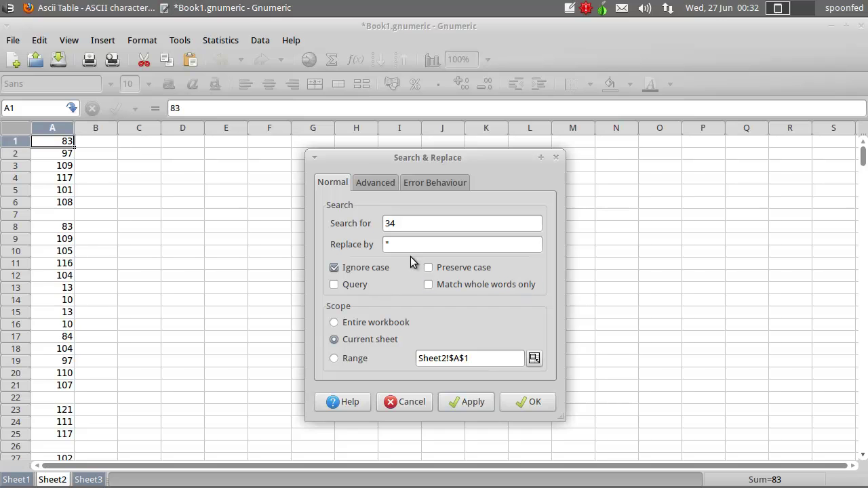
pyautogui.doubleClick(390, 223)
pyautogui.write('35')
pyautogui.click(400, 242)
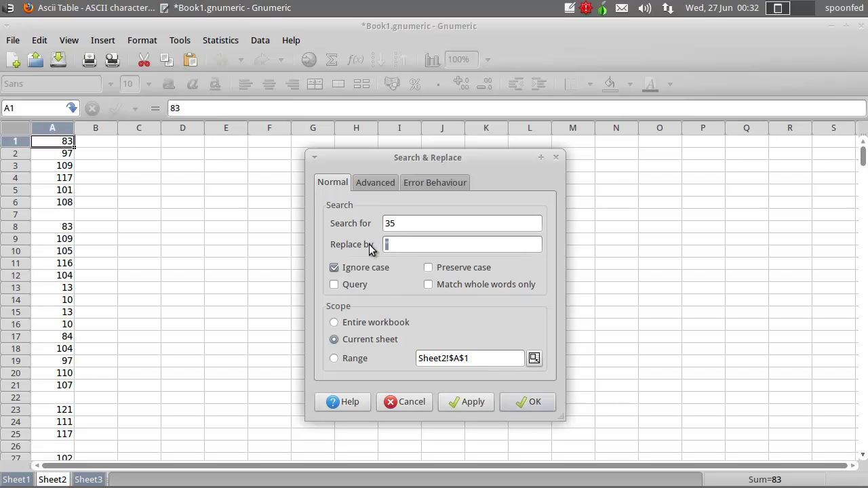
# - Replace code 35 with #, 36 with $, and enter % as the replacement for 37
pyautogui.click(470, 401)
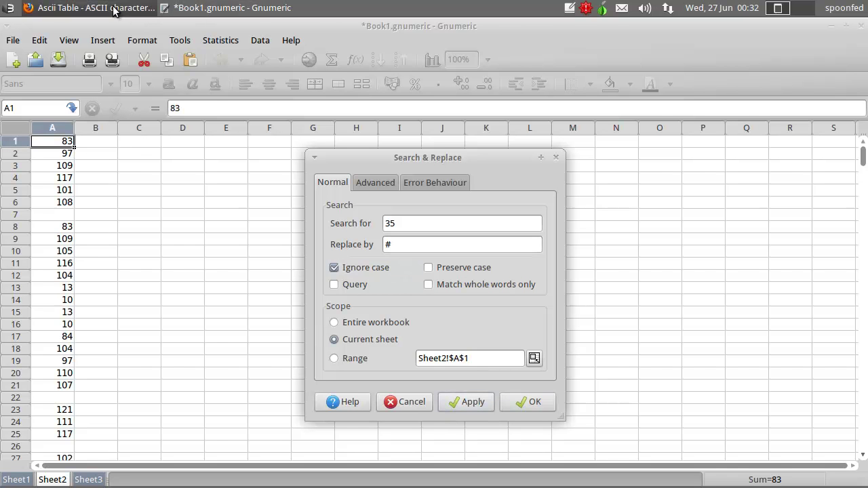
pyautogui.click(117, 8)
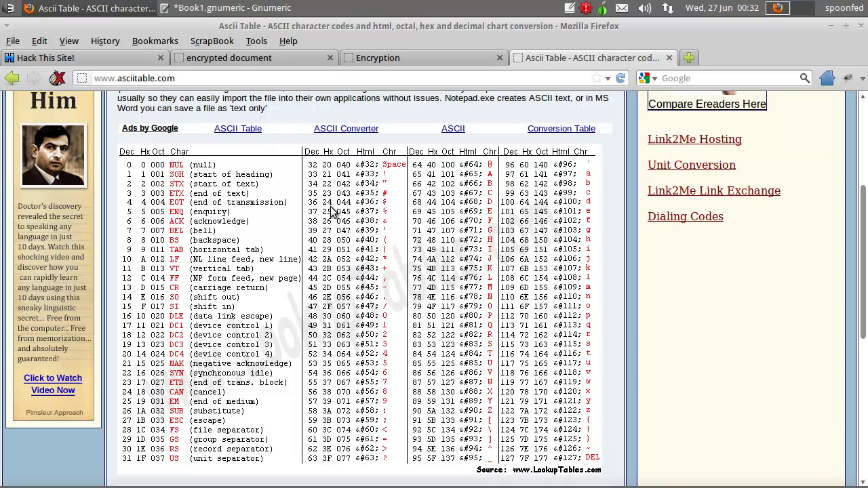
pyautogui.click(238, 8)
pyautogui.click(393, 229)
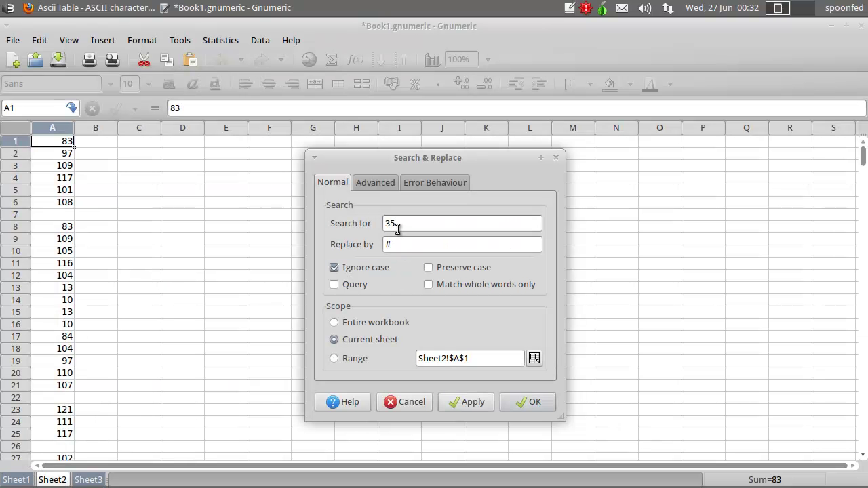
pyautogui.press('Tab')
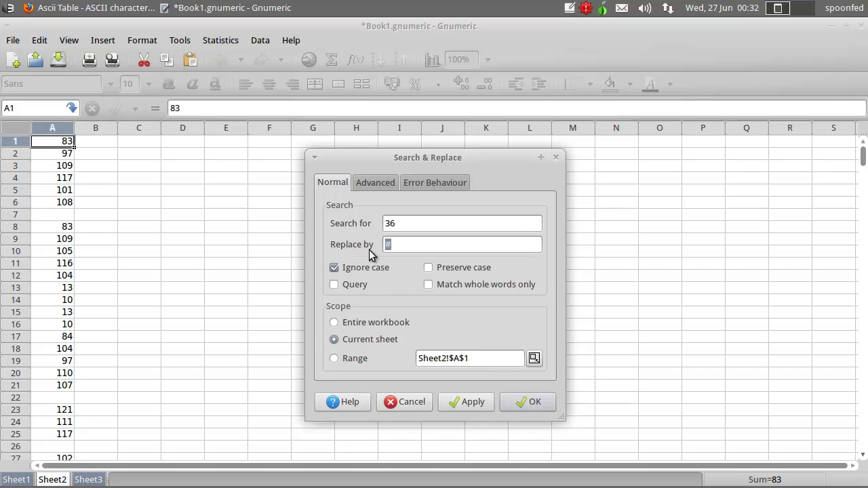
pyautogui.click(457, 402)
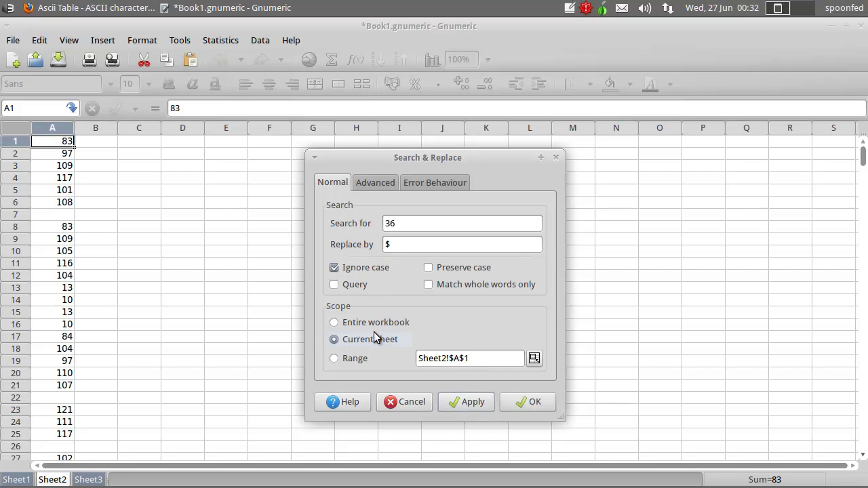
pyautogui.click(95, 8)
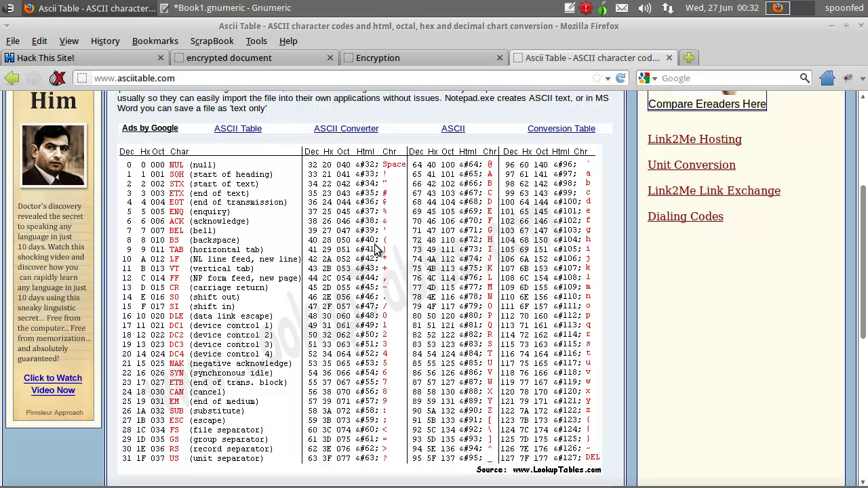
pyautogui.click(244, 8)
pyautogui.click(398, 226)
pyautogui.press('Tab')
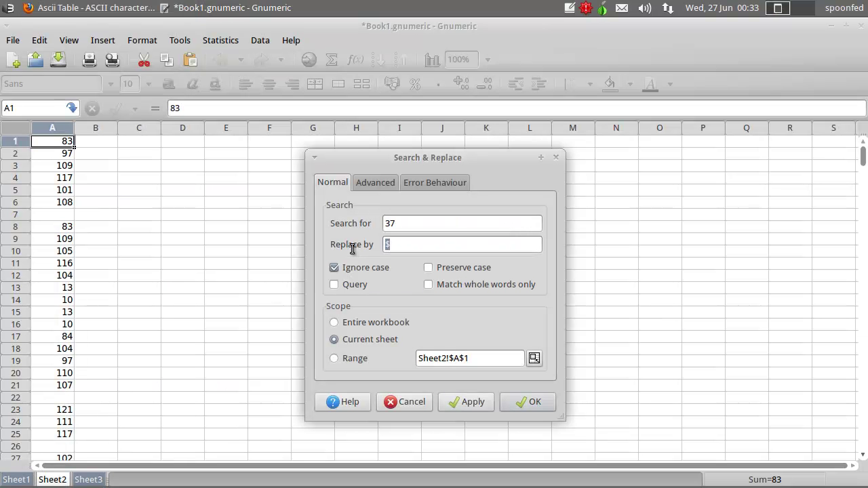
pyautogui.write('%')
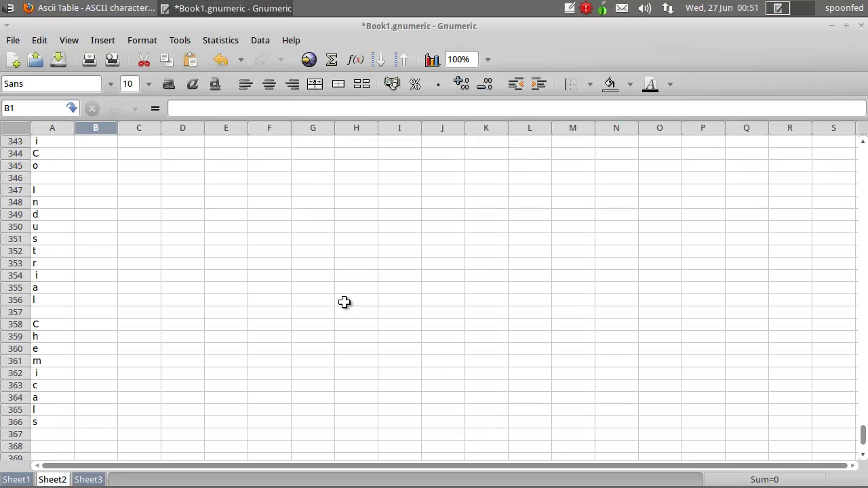
# - Scroll back to row 1 to view the start of the decoded text
pyautogui.scroll(10, 180, 322)
pyautogui.scroll(-10, 175, 320)
pyautogui.scroll(4, 175, 313)
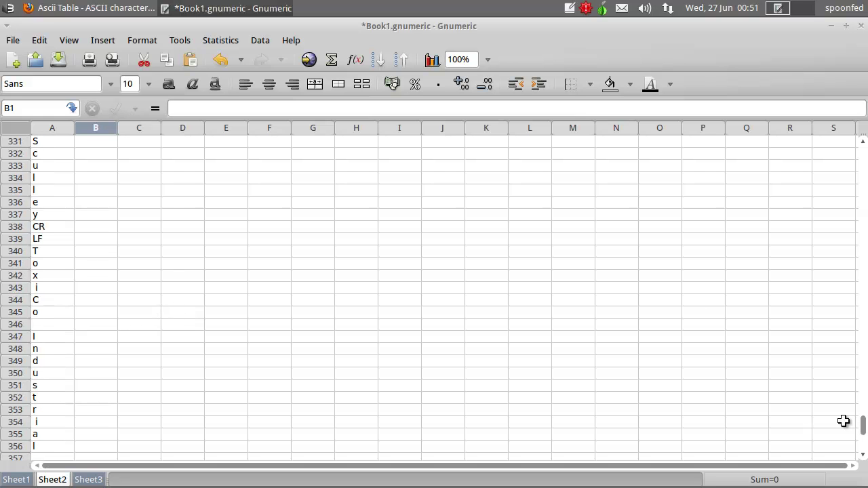
pyautogui.moveTo(862, 426); pyautogui.dragTo(855, 149)
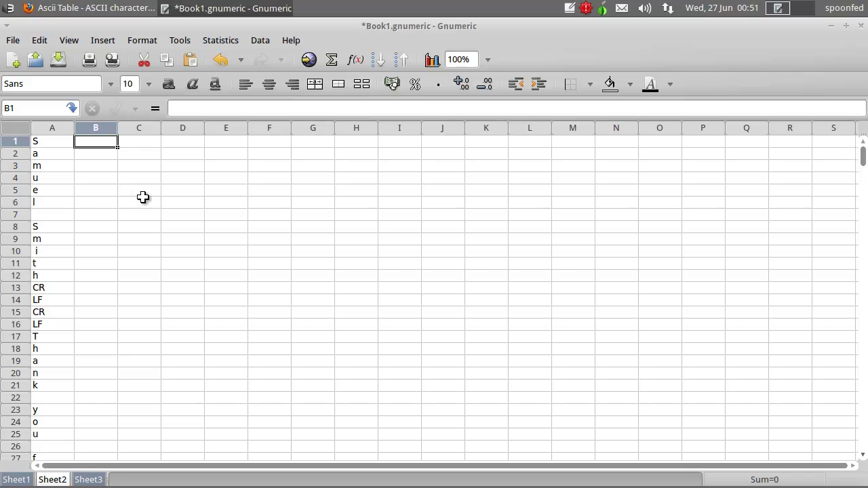
pyautogui.hotkey('ctrl', 'h')
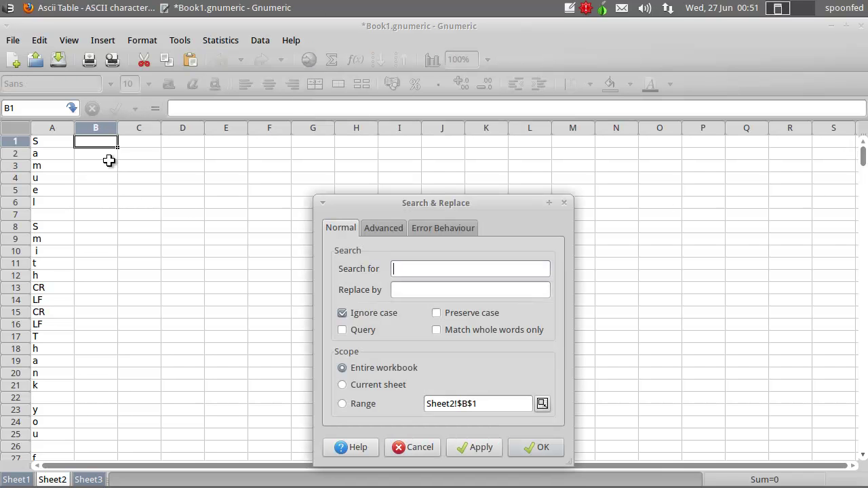
pyautogui.click(439, 331)
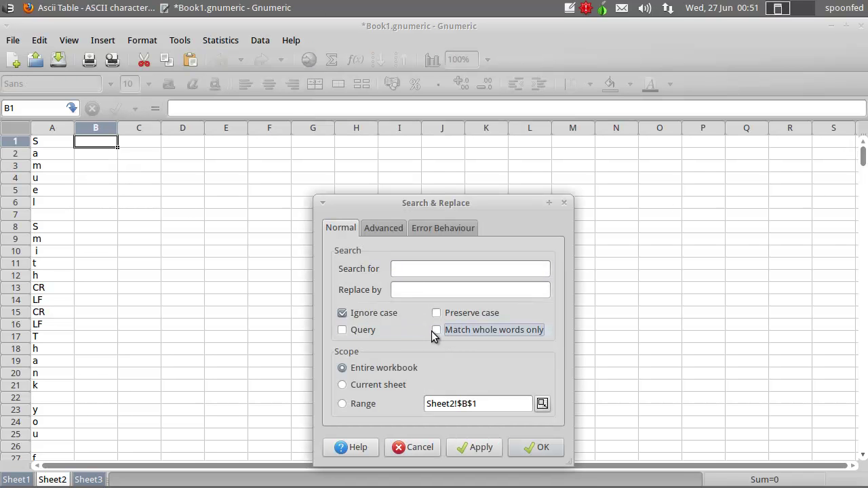
pyautogui.click(343, 316)
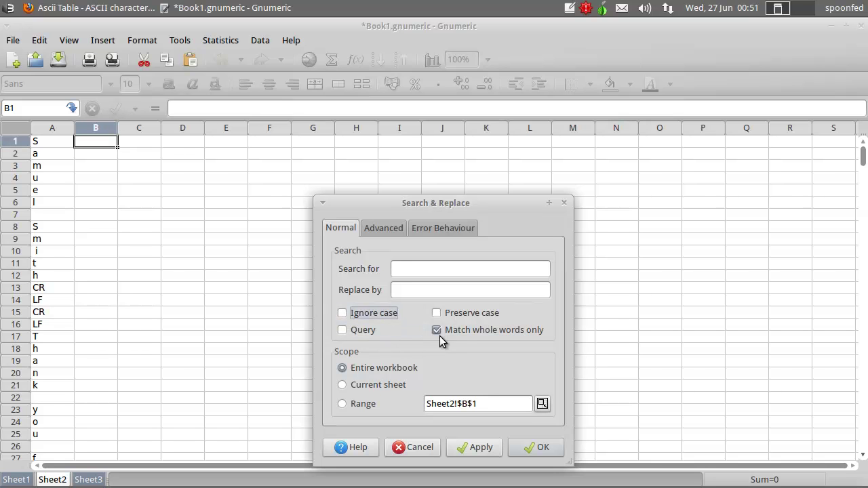
pyautogui.click(343, 385)
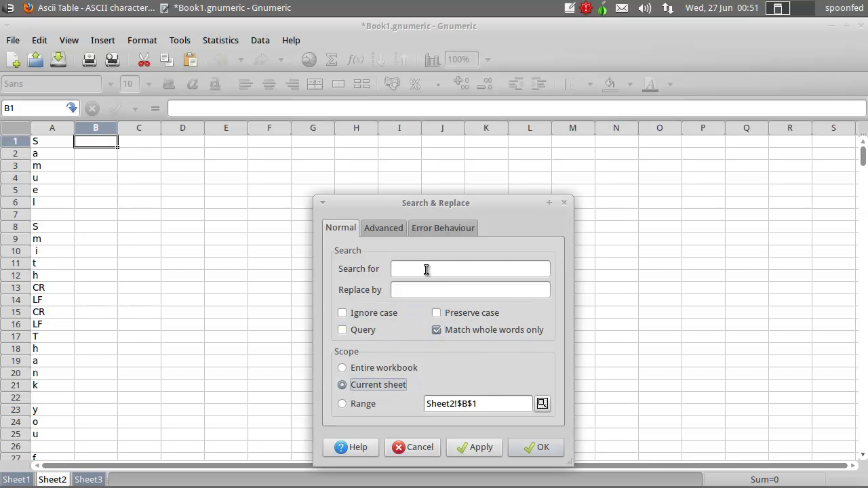
pyautogui.click(564, 203)
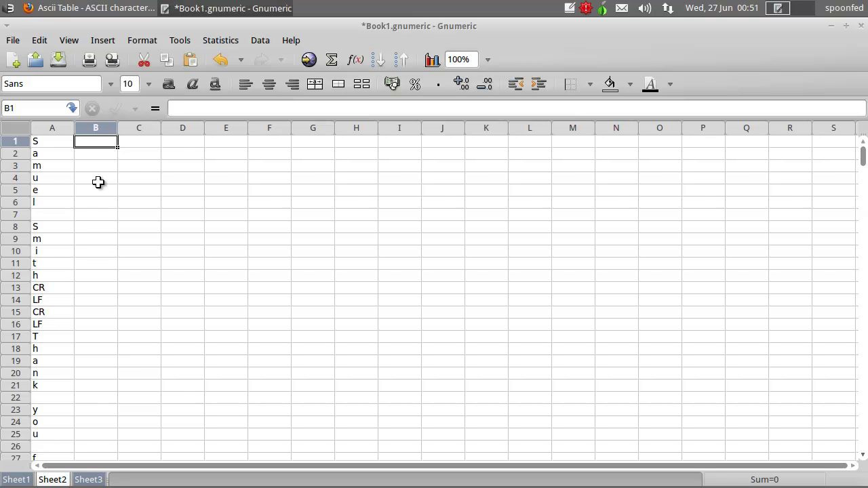
pyautogui.click(56, 142)
pyautogui.moveTo(55, 143); pyautogui.dragTo(48, 278)
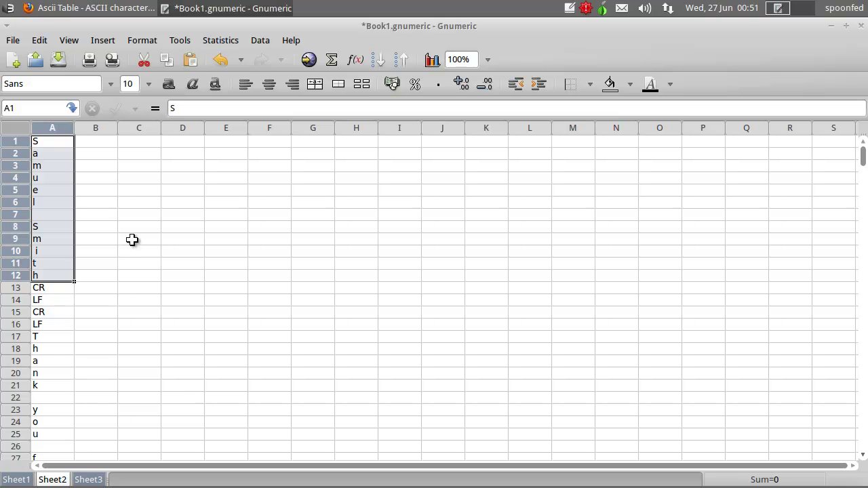
pyautogui.moveTo(47, 290); pyautogui.dragTo(64, 329)
pyautogui.click(52, 288)
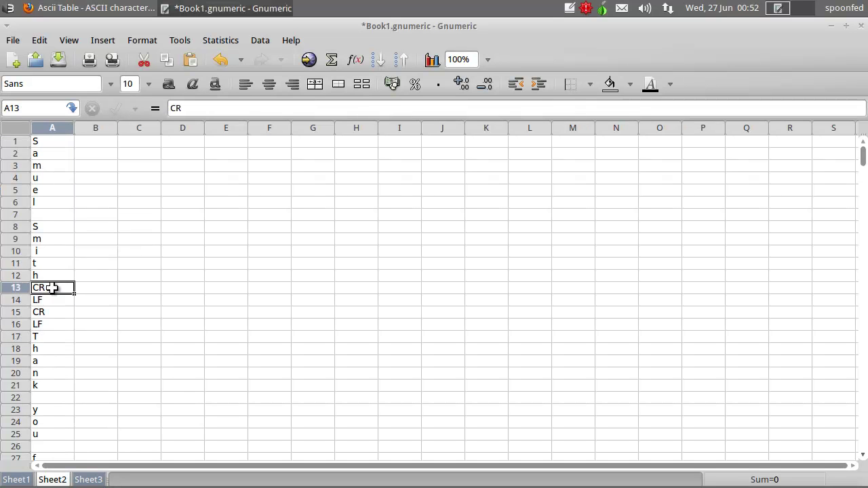
pyautogui.click(47, 299)
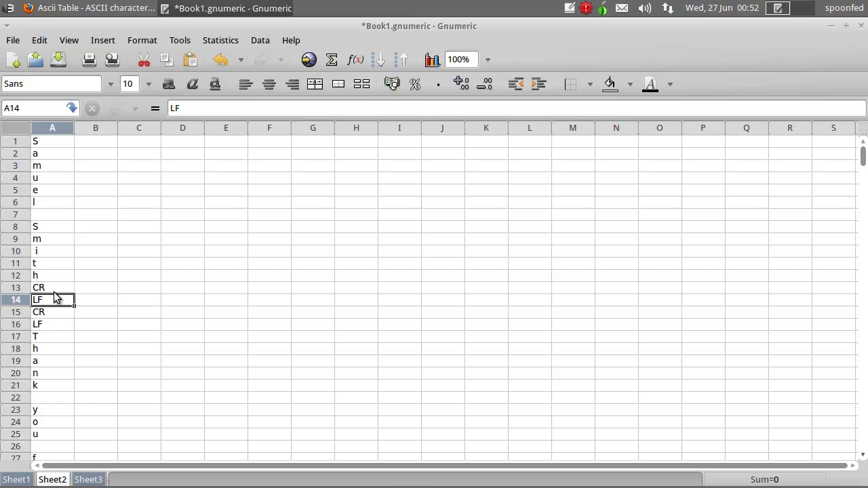
pyautogui.click(54, 287)
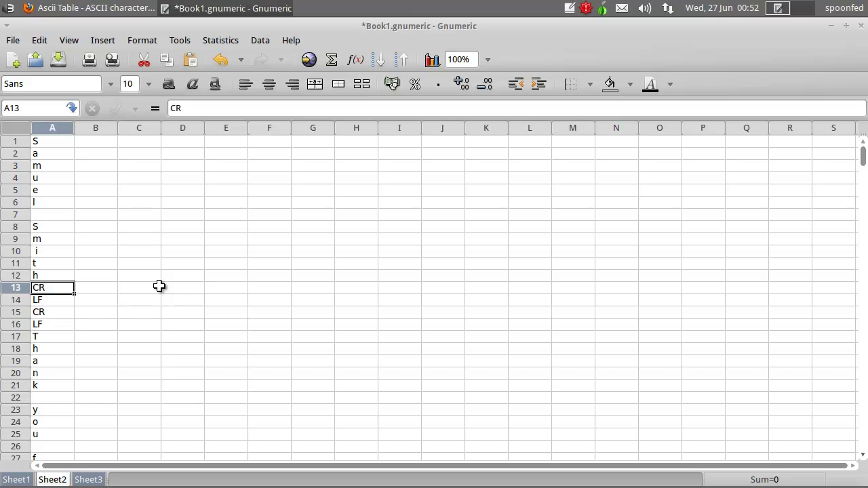
# - Type the decoded sender's first name into cell B1 as a reference
pyautogui.click(41, 275)
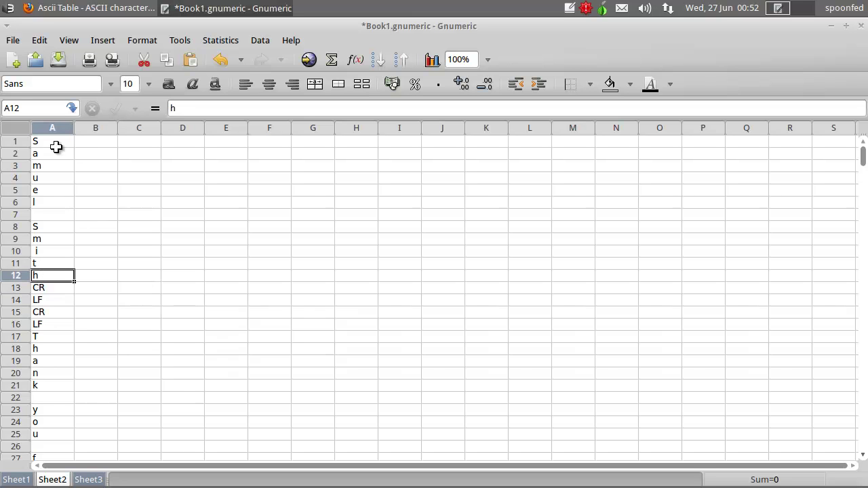
pyautogui.click(54, 150)
pyautogui.click(41, 139)
pyautogui.click(91, 142)
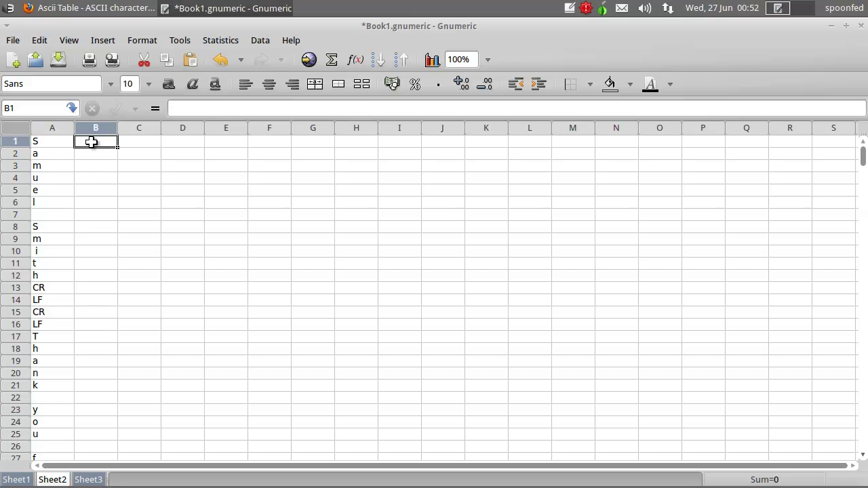
pyautogui.write('Samuel Smith')
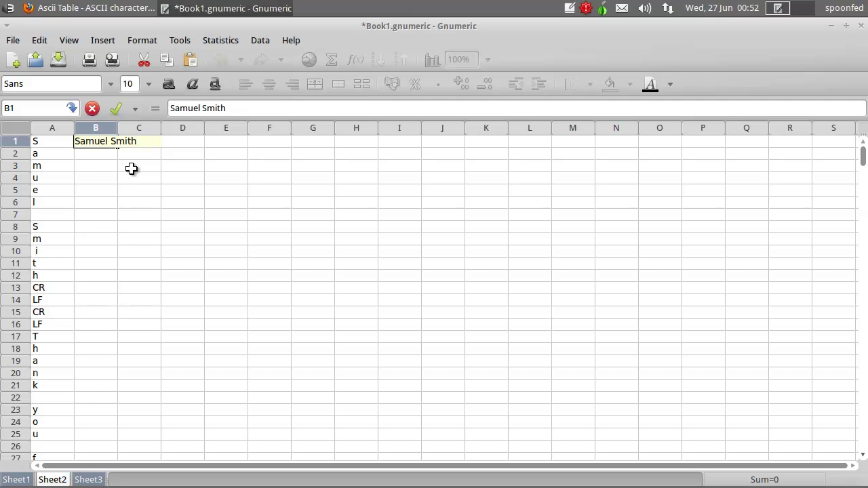
pyautogui.press('Return')
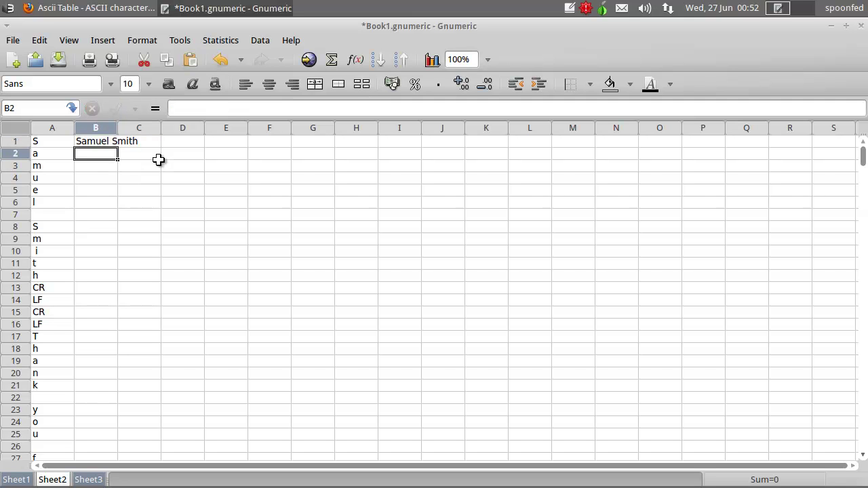
pyautogui.click(106, 142)
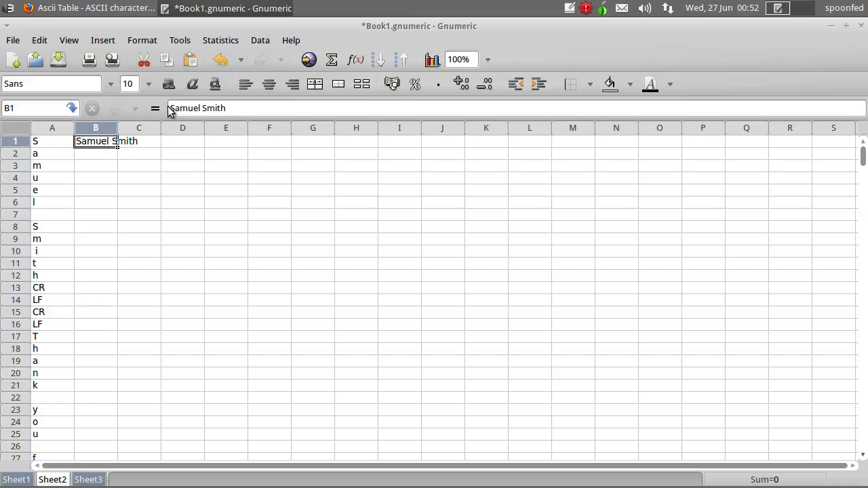
pyautogui.doubleClick(79, 141)
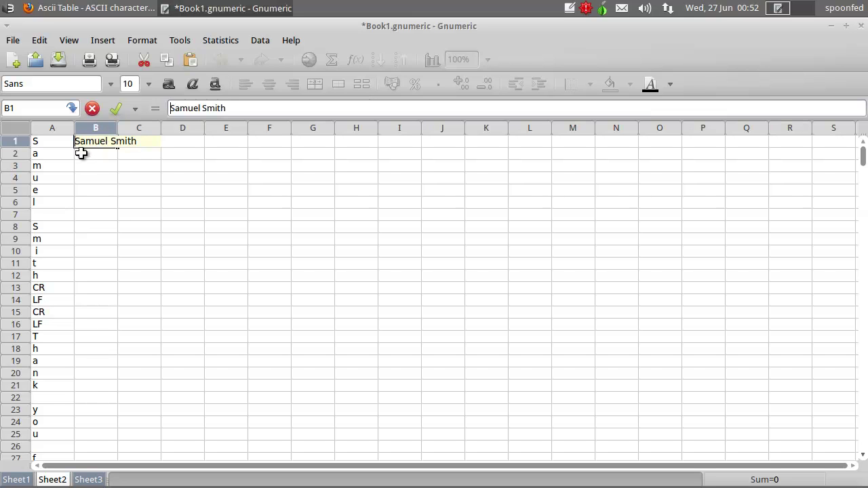
pyautogui.click(79, 154)
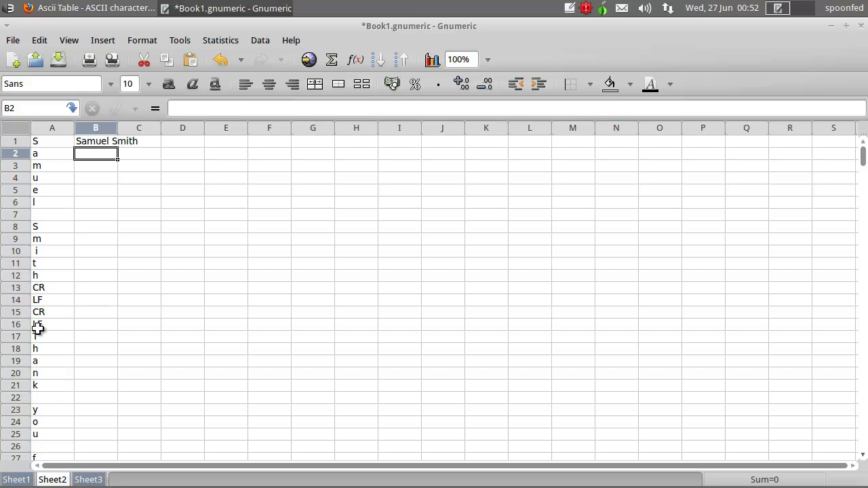
# - Type 'Thank' in B3, then clear both B1 and B3
pyautogui.click(86, 166)
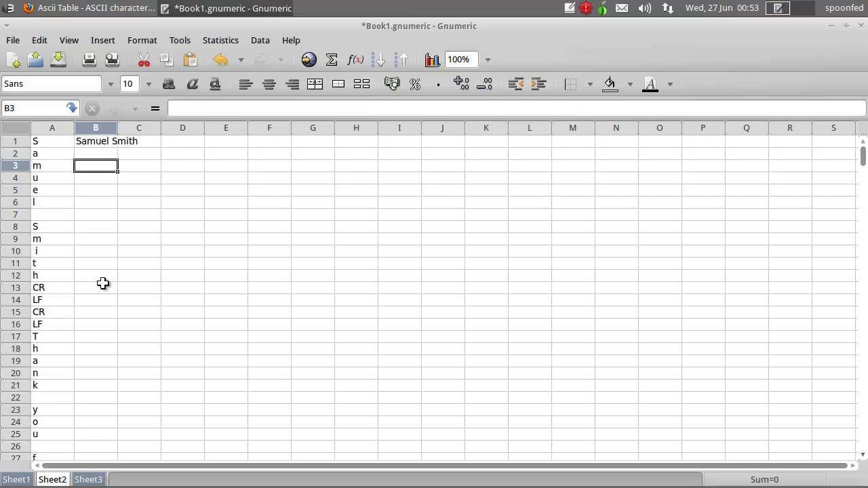
pyautogui.write('Thank')
pyautogui.press('BackSpace')
pyautogui.press('BackSpace')
pyautogui.write('nk')
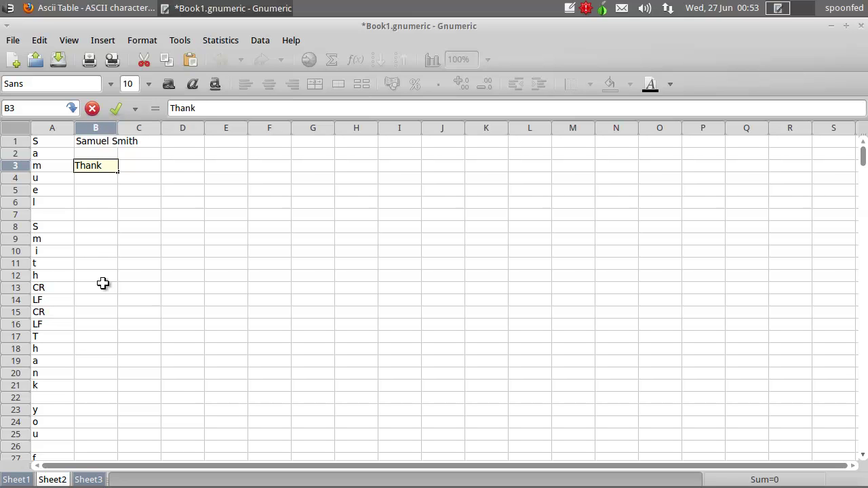
pyautogui.click(103, 141)
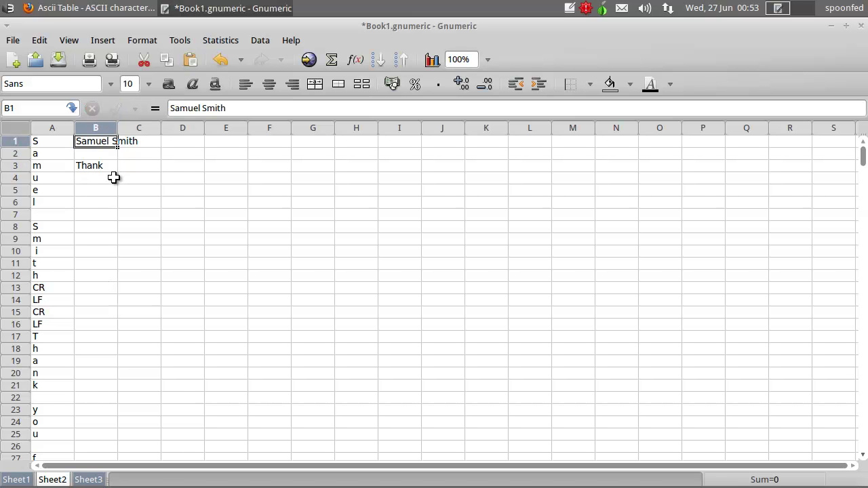
pyautogui.press('Delete')
pyautogui.click(106, 166)
pyautogui.press('Delete')
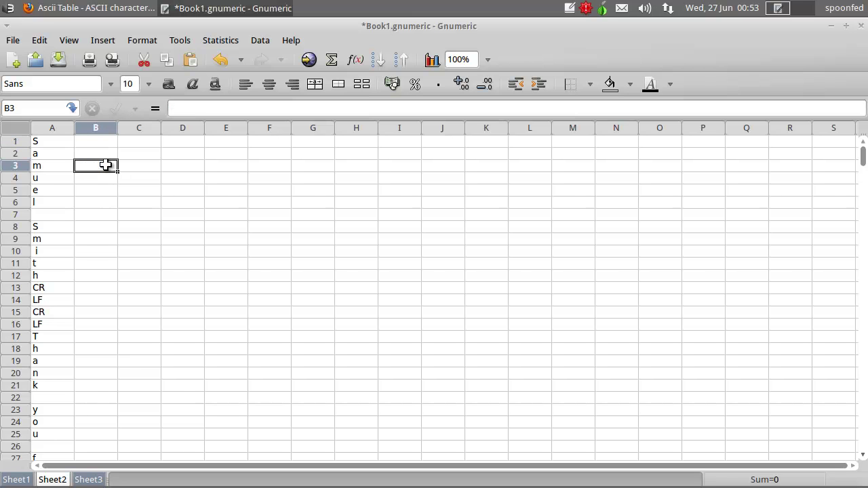
# - Clear the sticky note's old text and move the note to the screen centre
pyautogui.click(570, 9)
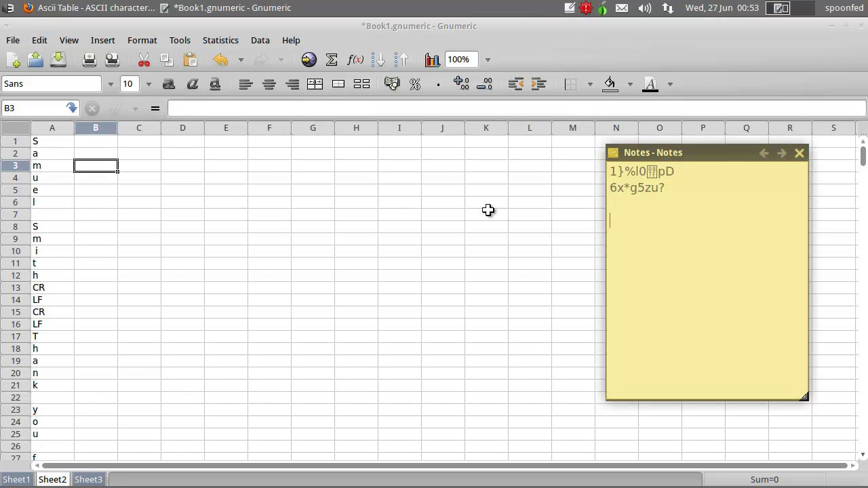
pyautogui.hotkey('ctrl', 'a')
pyautogui.press('Delete')
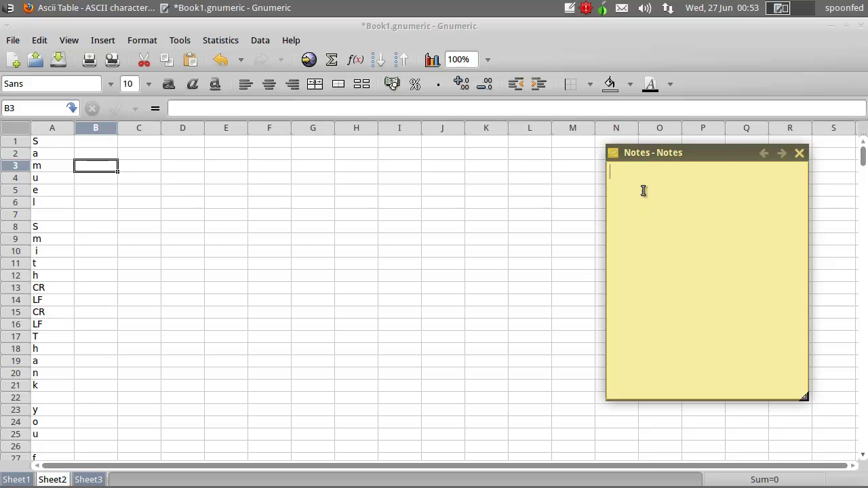
pyautogui.moveTo(665, 153); pyautogui.dragTo(313, 166)
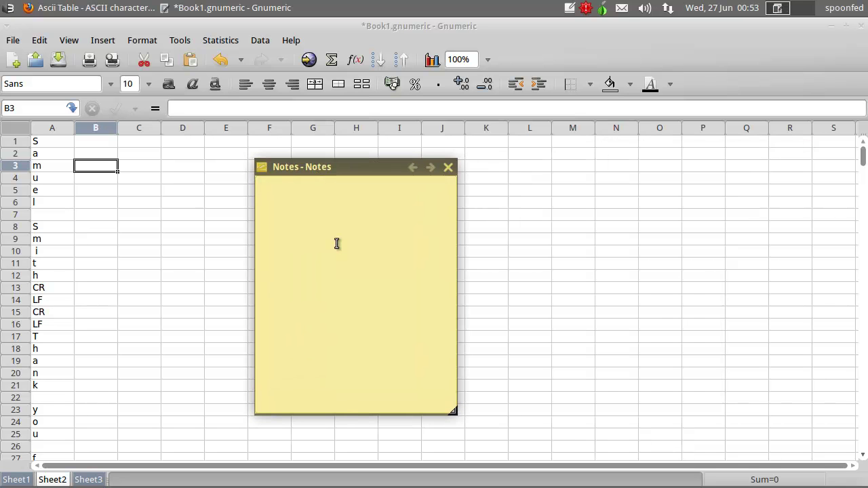
# - Type the sender's full name and the start of 'Thank you' in the note
pyautogui.write('Samuel Smi')
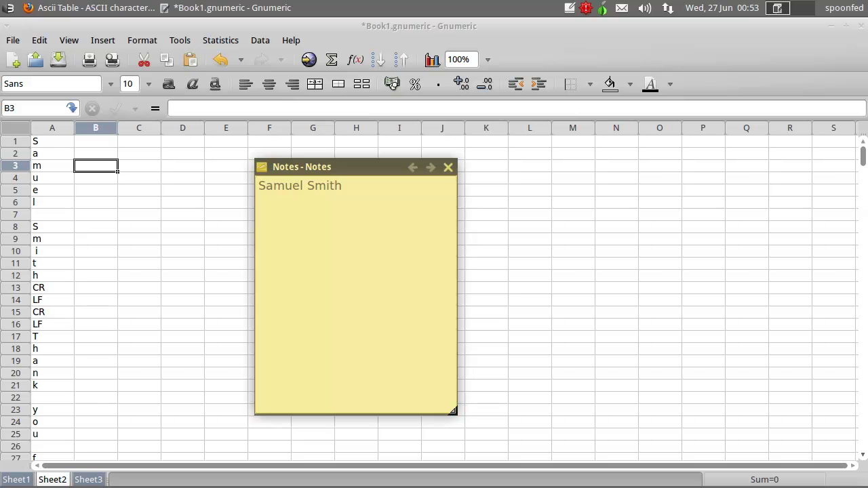
pyautogui.write('Tha')
pyautogui.click(129, 358)
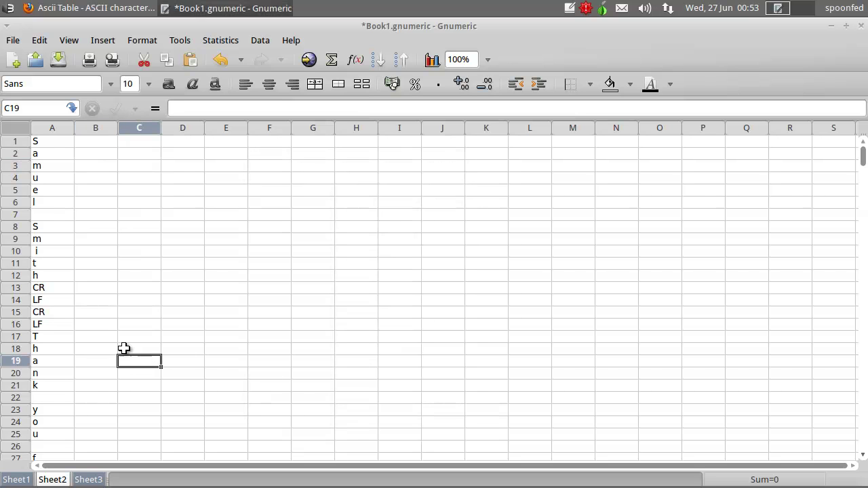
pyautogui.scroll(-4, 119, 343)
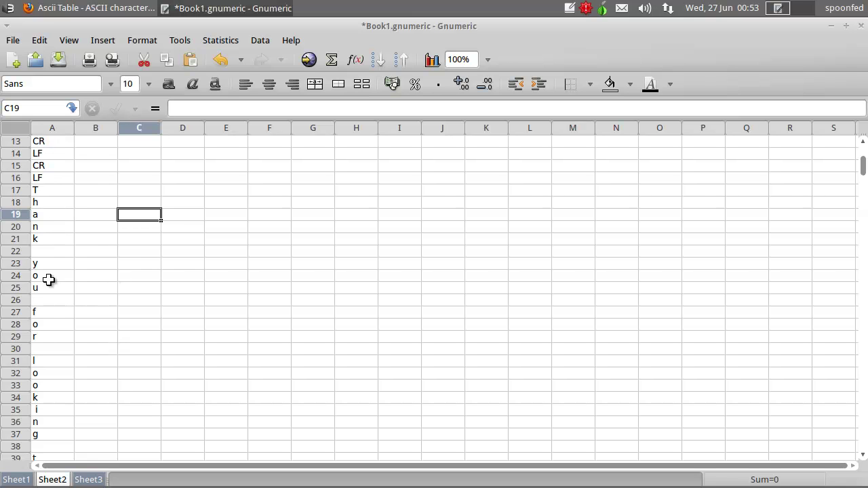
pyautogui.scroll(-2, 129, 252)
pyautogui.scroll(-2, 129, 253)
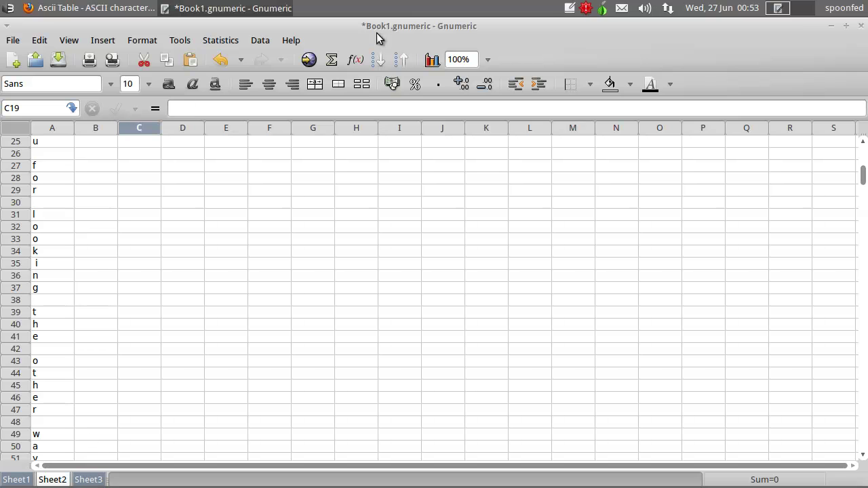
# - Continue the note with 'for looking the other way', reading ahead in the spreadsheet
pyautogui.click(567, 10)
pyautogui.click(336, 238)
pyautogui.write('for looking the other wat')
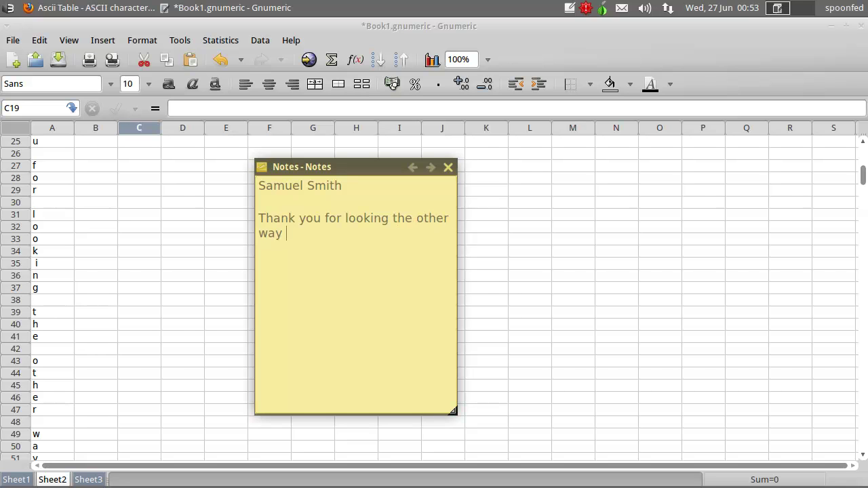
pyautogui.click(155, 336)
pyautogui.scroll(-6, 110, 274)
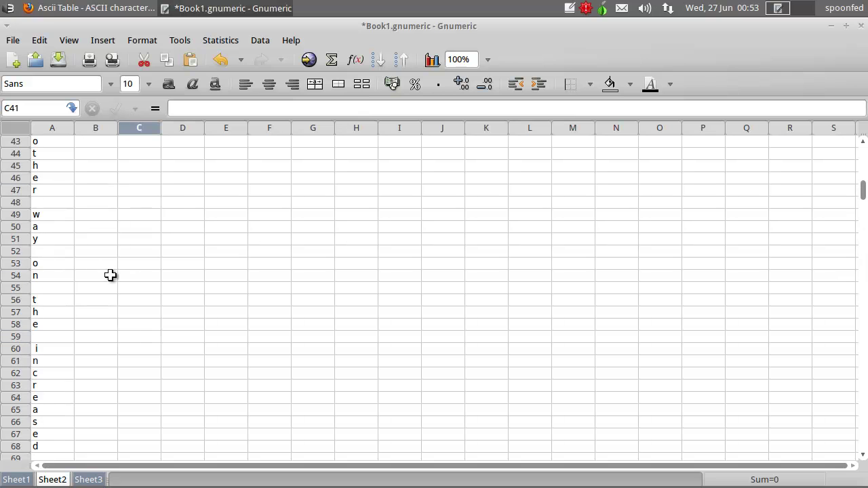
pyautogui.scroll(-6, 101, 252)
pyautogui.scroll(-4, 104, 253)
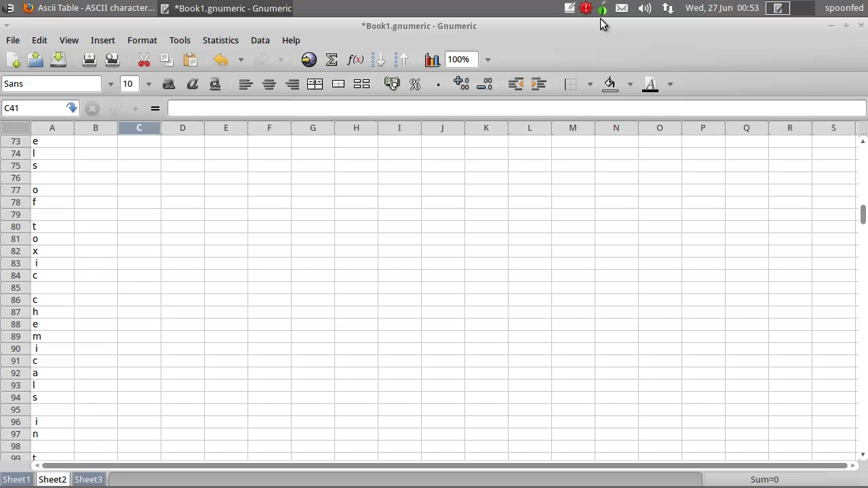
pyautogui.click(574, 10)
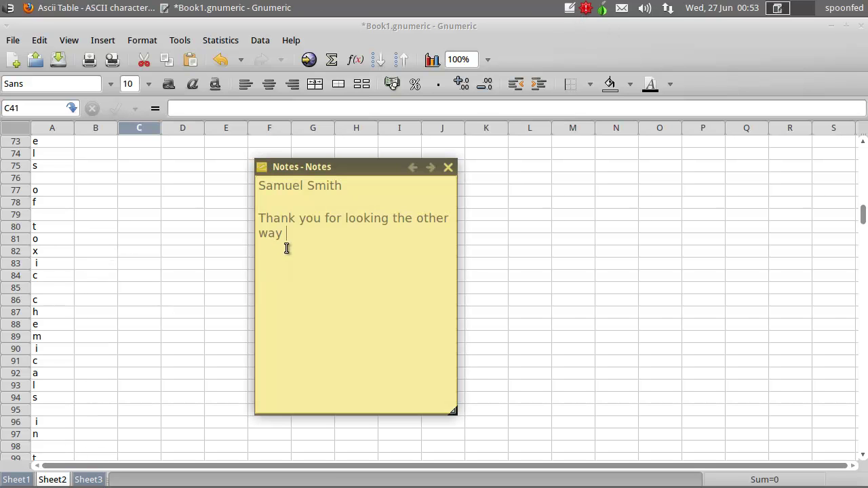
pyautogui.click(96, 260)
# - Type 'on the increased levels of toxic chemical' into the sticky note, fixing a typo
pyautogui.scroll(6, 96, 257)
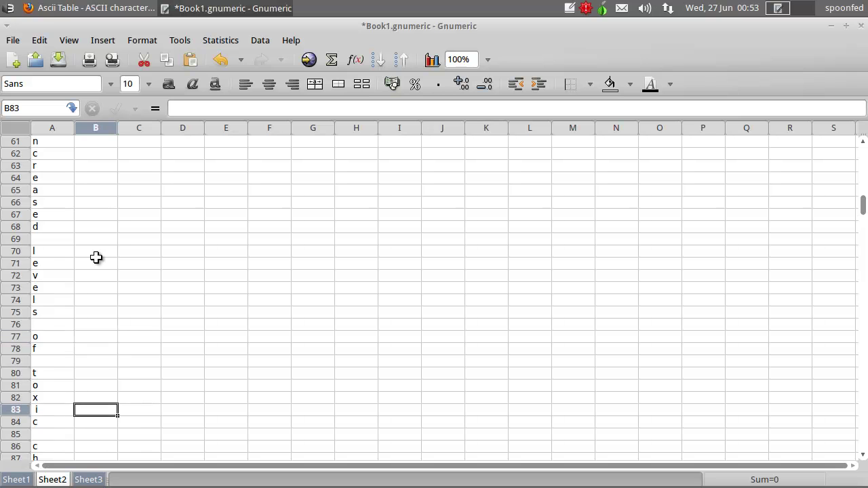
pyautogui.scroll(2, 96, 257)
pyautogui.scroll(-2, 97, 258)
pyautogui.scroll(2, 96, 257)
pyautogui.scroll(-6, 115, 257)
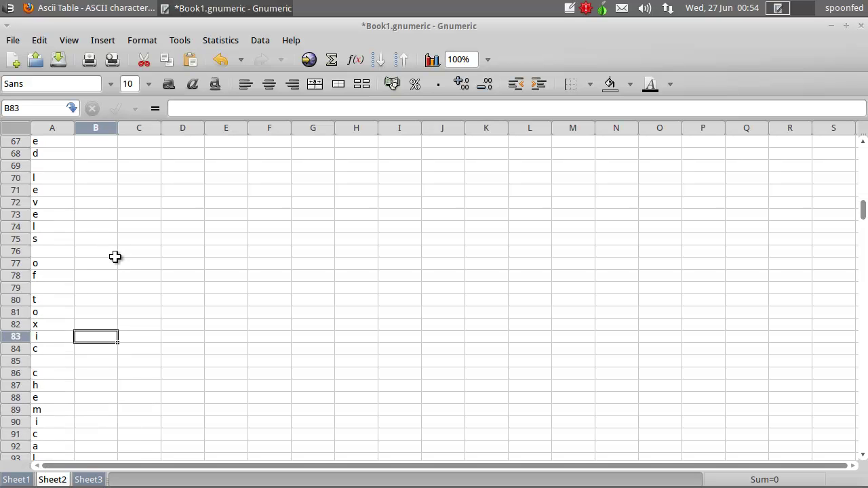
pyautogui.click(563, 9)
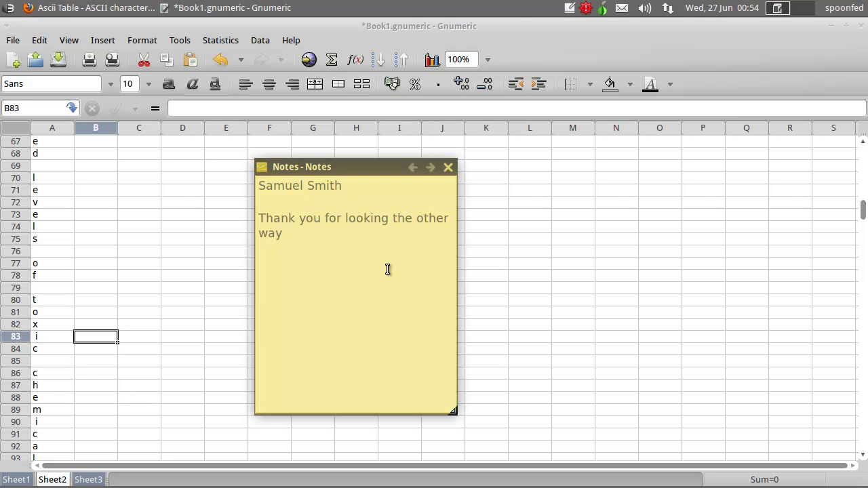
pyautogui.write('o n the increased l')
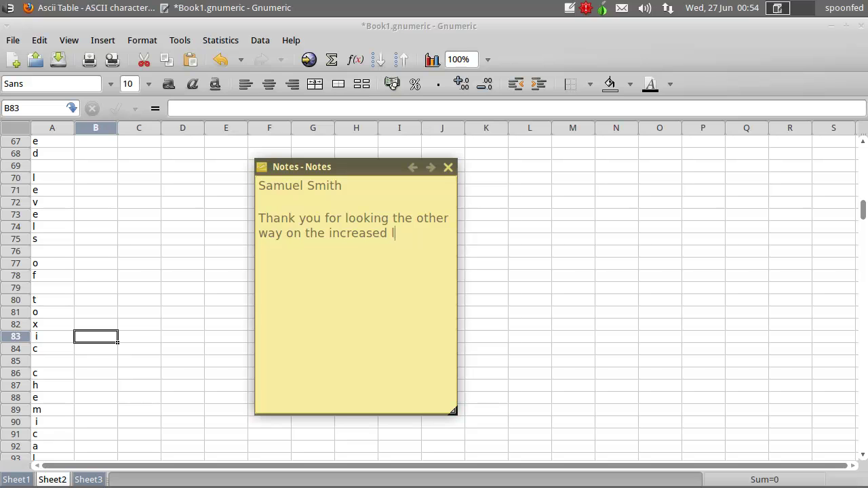
pyautogui.write('ebe')
pyautogui.press('BackSpace')
pyautogui.press('BackSpace')
pyautogui.write('vels of toxic chemicals')
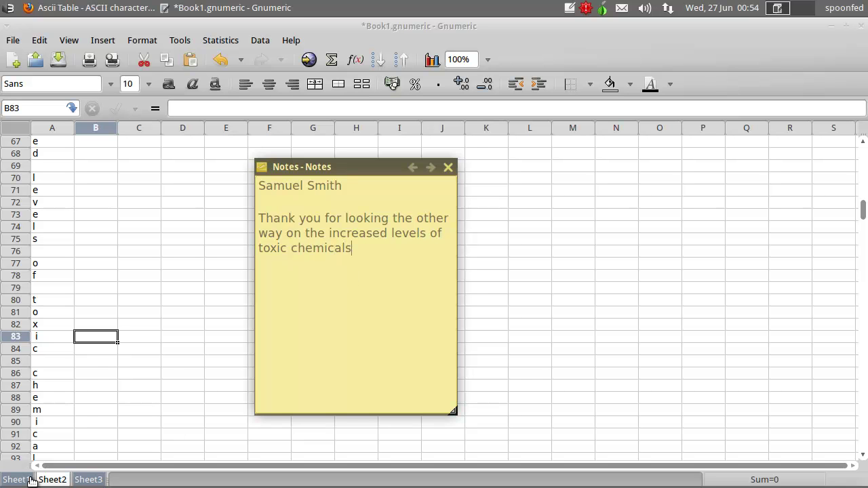
# - Read the next decoded characters and add 'in the river runni' to the note
pyautogui.click(85, 397)
pyautogui.scroll(-4, 95, 396)
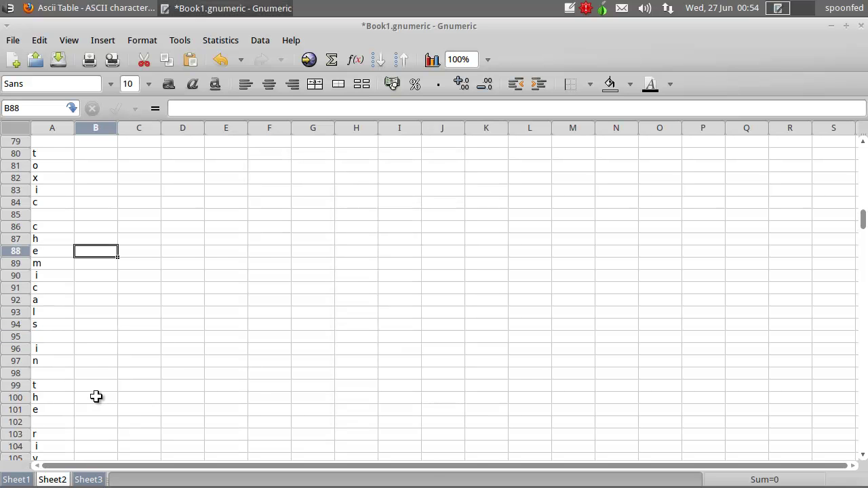
pyautogui.scroll(-2, 116, 356)
pyautogui.scroll(-2, 113, 350)
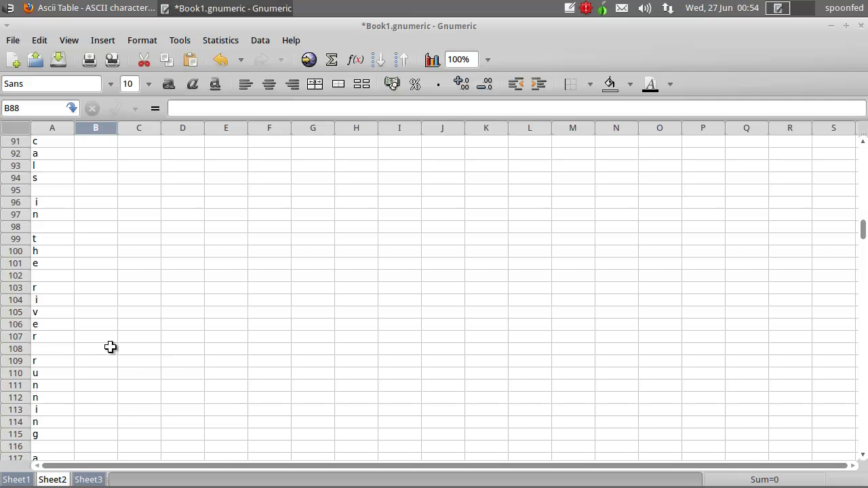
pyautogui.click(573, 11)
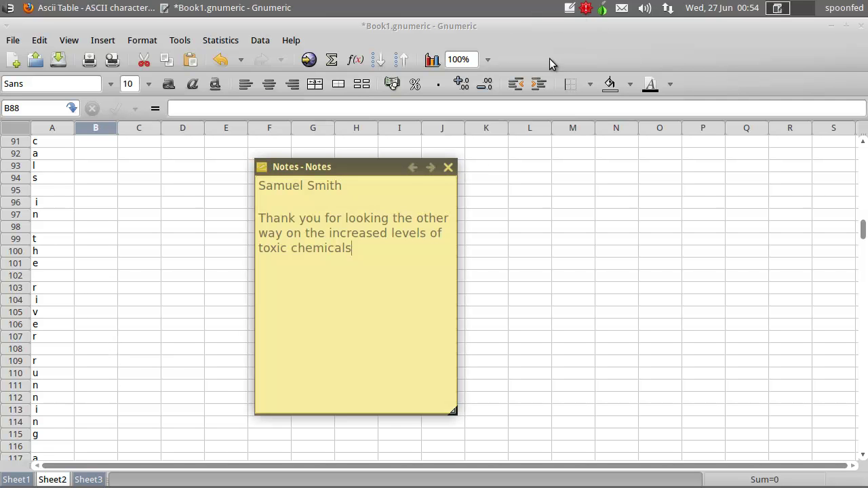
pyautogui.write('in the river runni')
# - Continue the note through 'alongside our industrial facilities.'
pyautogui.click(180, 360)
pyautogui.scroll(-4, 174, 359)
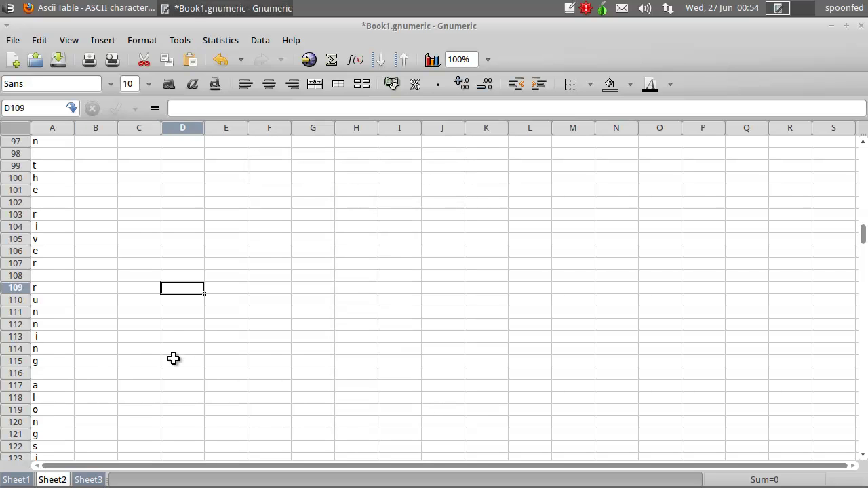
pyautogui.scroll(-2, 70, 296)
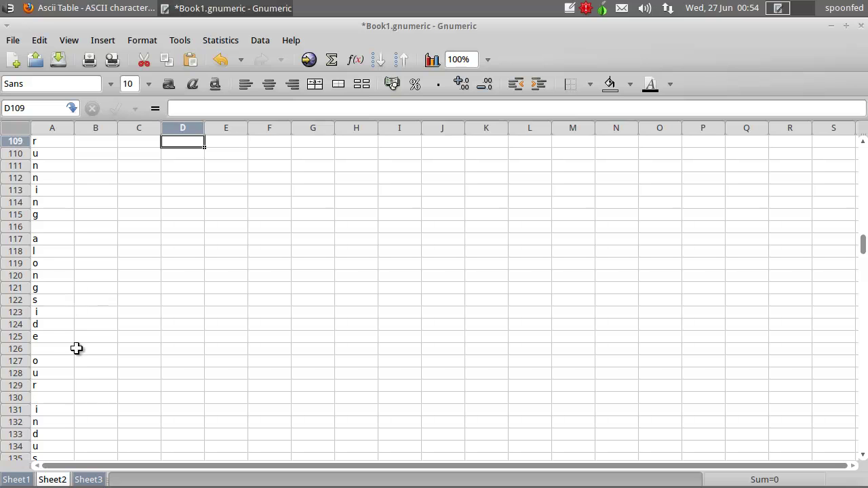
pyautogui.scroll(-2, 77, 356)
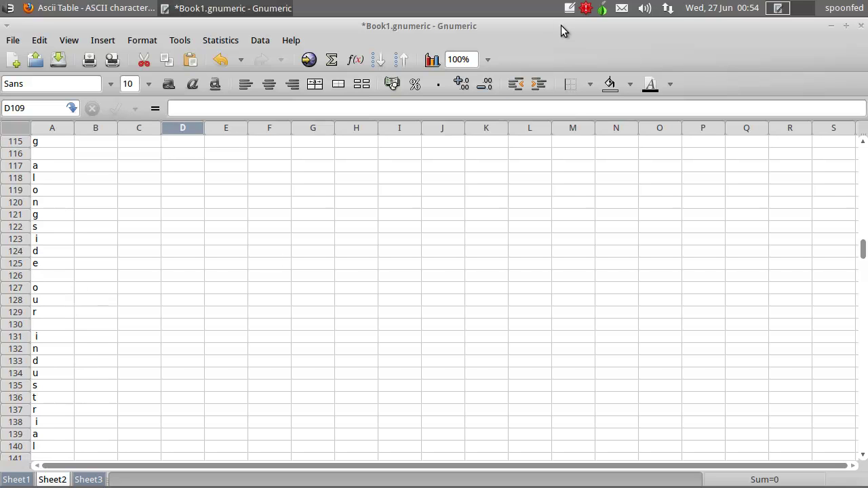
pyautogui.click(570, 9)
pyautogui.write('alongside our industrial')
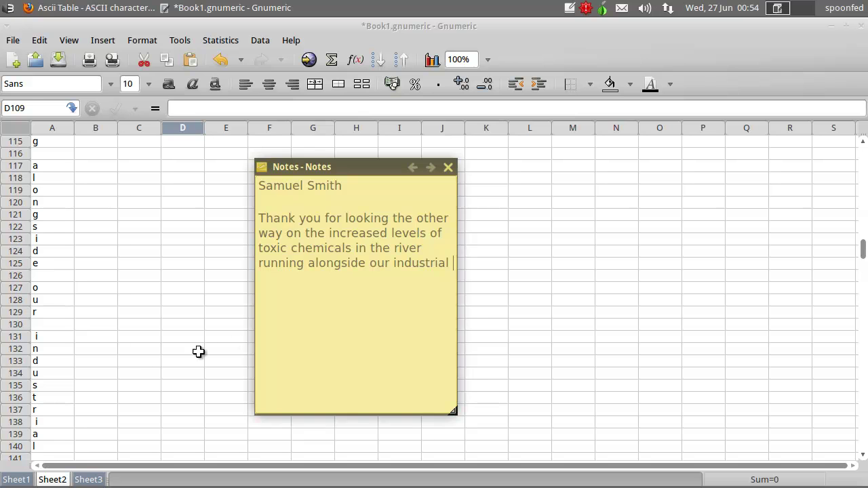
pyautogui.click(142, 362)
pyautogui.scroll(-3, 142, 362)
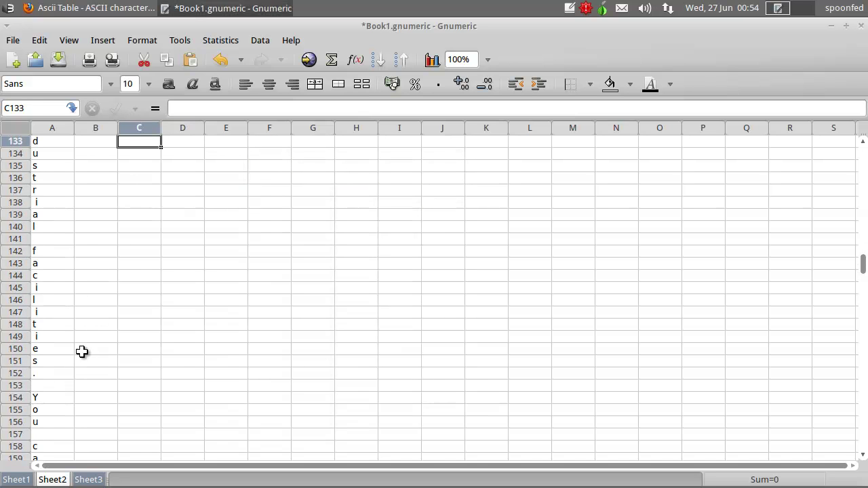
pyautogui.click(575, 9)
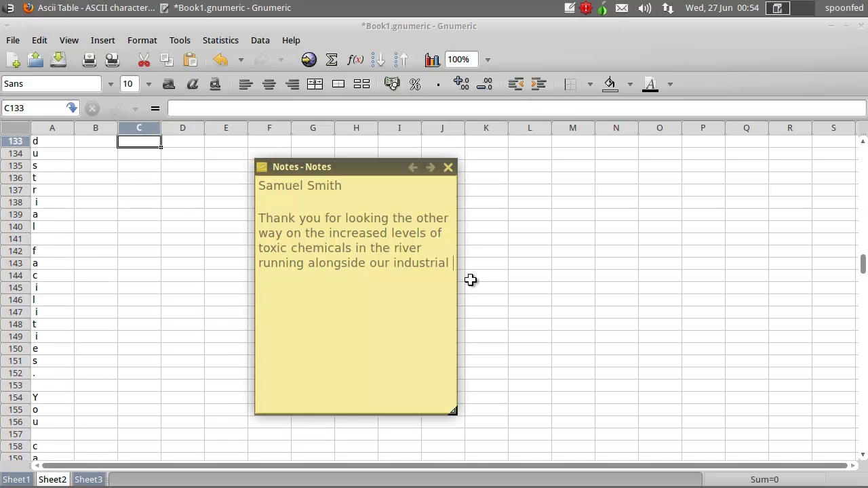
pyautogui.write('facilities.')
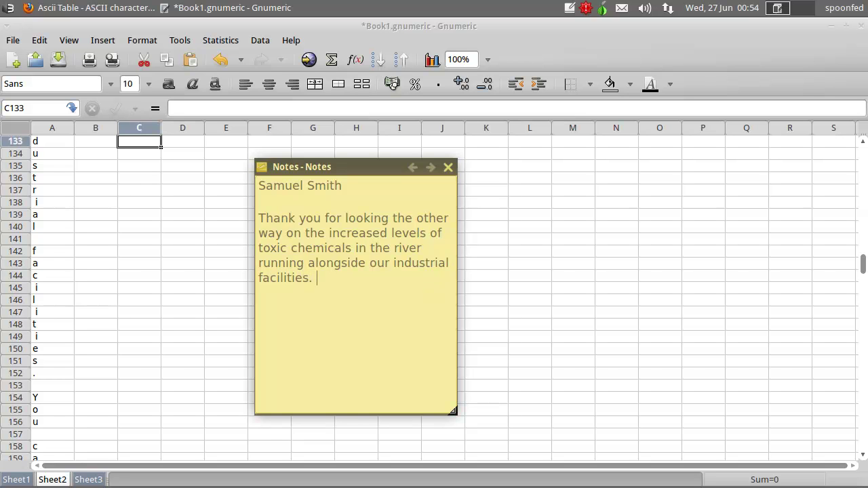
# - Add 'can pick up your payment of $20,000 in the' to the note
pyautogui.click(149, 348)
pyautogui.scroll(-6, 140, 339)
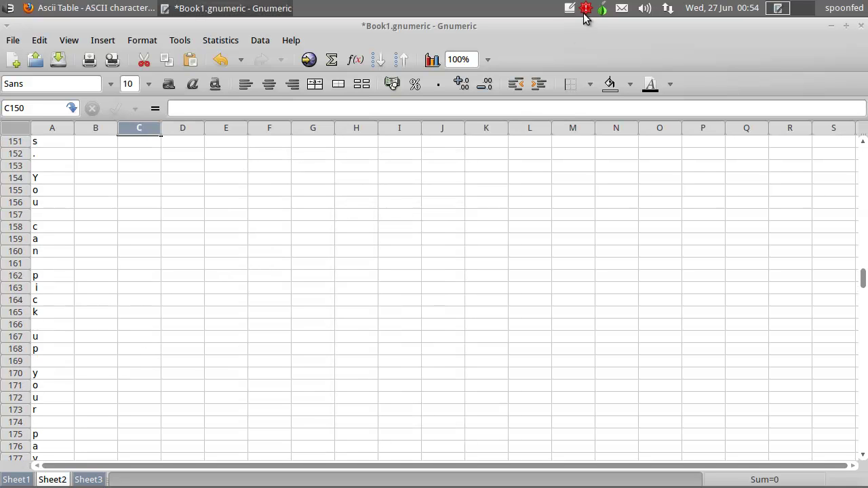
pyautogui.click(570, 8)
pyautogui.write('can pic')
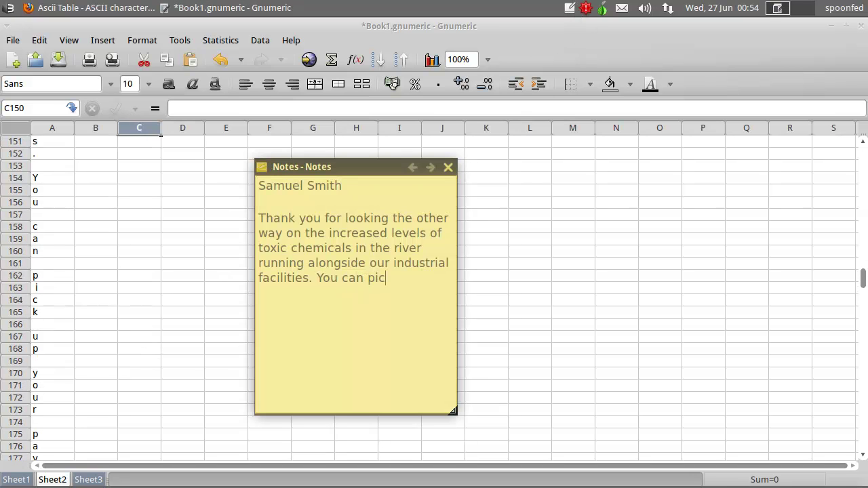
pyautogui.write('k up your payment')
pyautogui.click(198, 344)
pyautogui.scroll(-4, 156, 331)
pyautogui.scroll(-4, 156, 331)
pyautogui.click(569, 8)
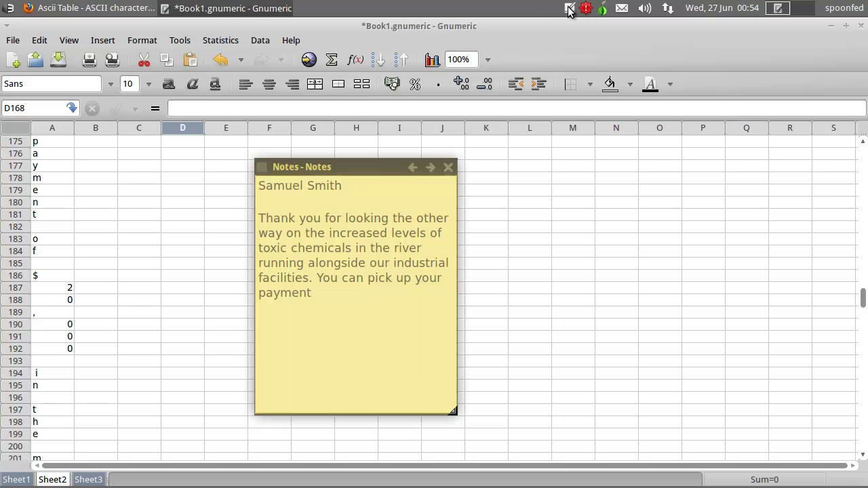
pyautogui.write('of $20,000')
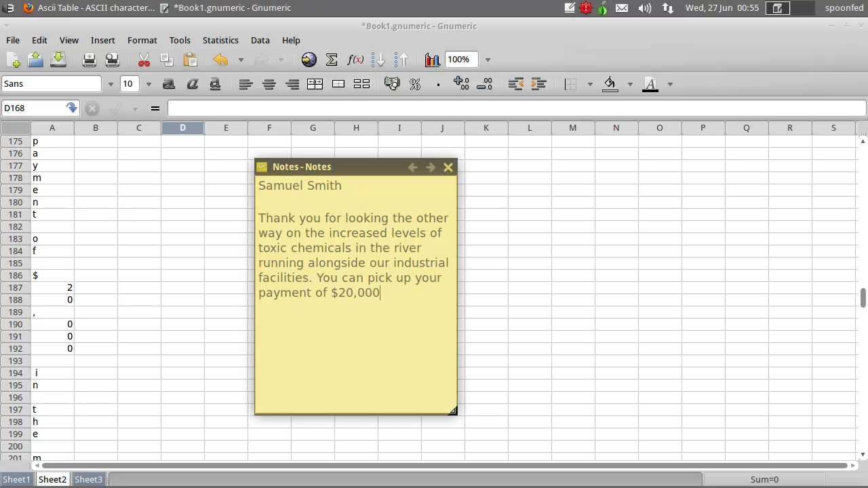
pyautogui.write(' in the')
# - Continue the note with 'mailbox at the mansion on the corne'
pyautogui.click(130, 373)
pyautogui.scroll(-6, 136, 366)
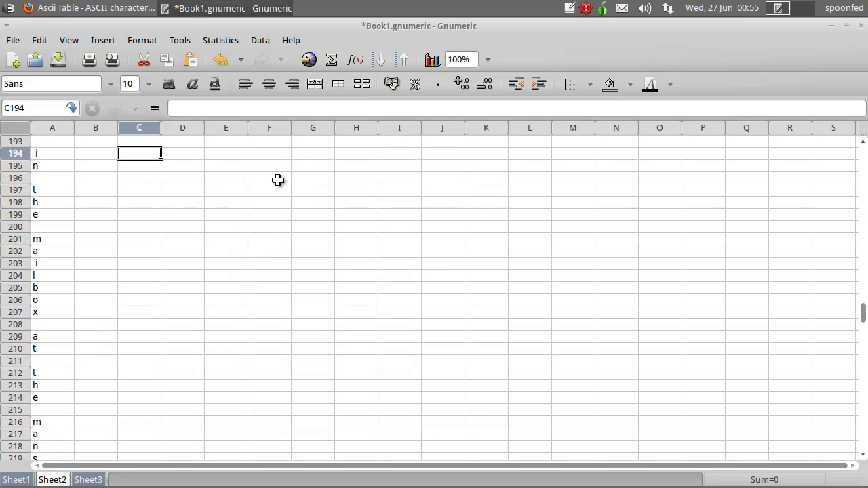
pyautogui.click(570, 10)
pyautogui.write('mailbox at the mansion')
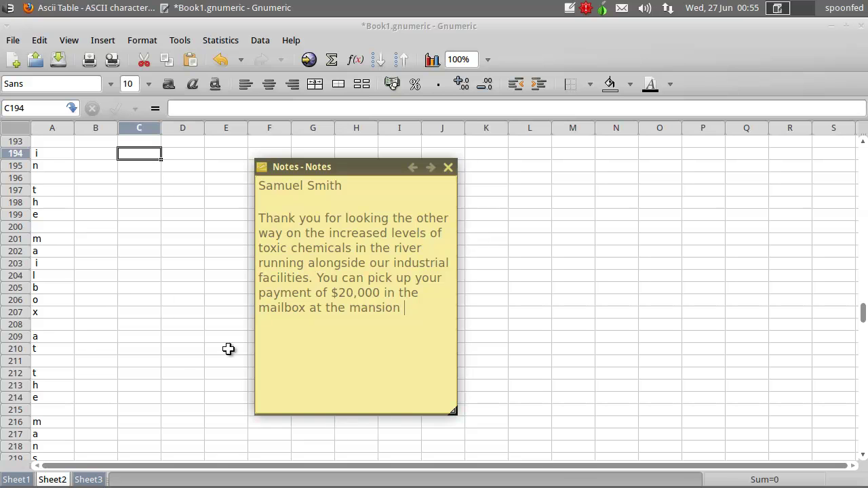
pyautogui.click(148, 373)
pyautogui.scroll(-8, 156, 369)
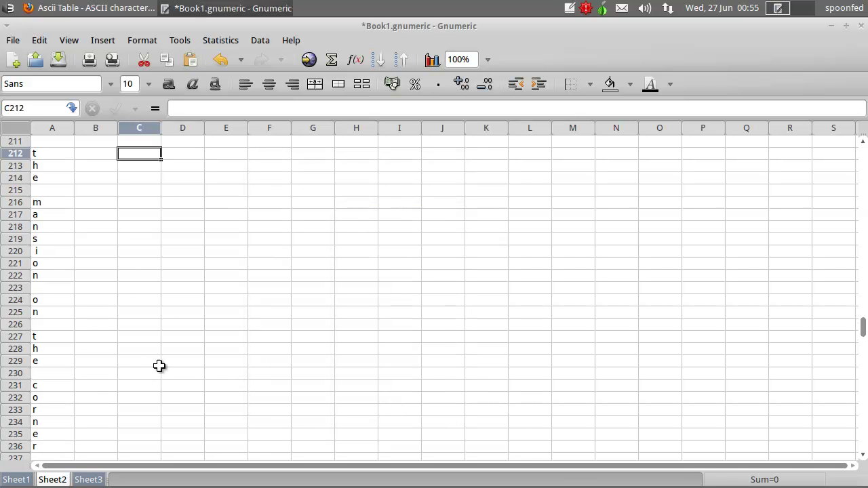
pyautogui.click(572, 9)
pyautogui.write('ion on the corner of 53 and St. Charles')
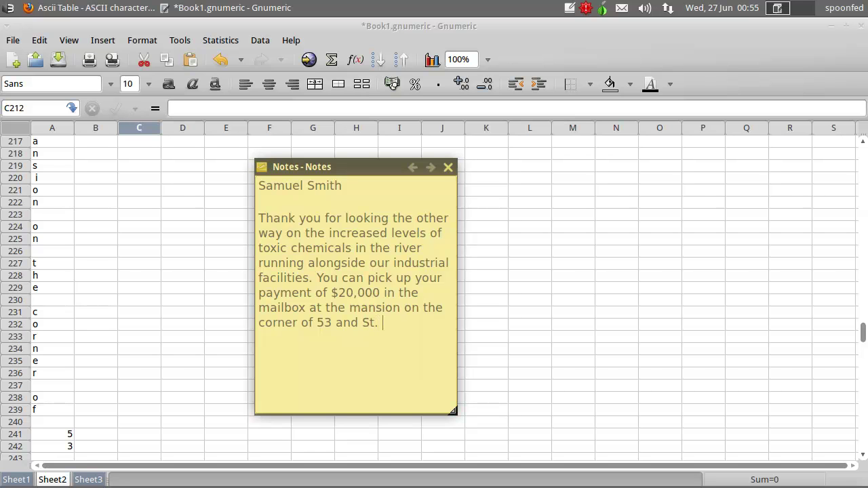
# - Add 'tomorrow between 3:00 am and 5:00' to the letter
pyautogui.click(149, 347)
pyautogui.scroll(-4, 152, 350)
pyautogui.scroll(-6, 66, 289)
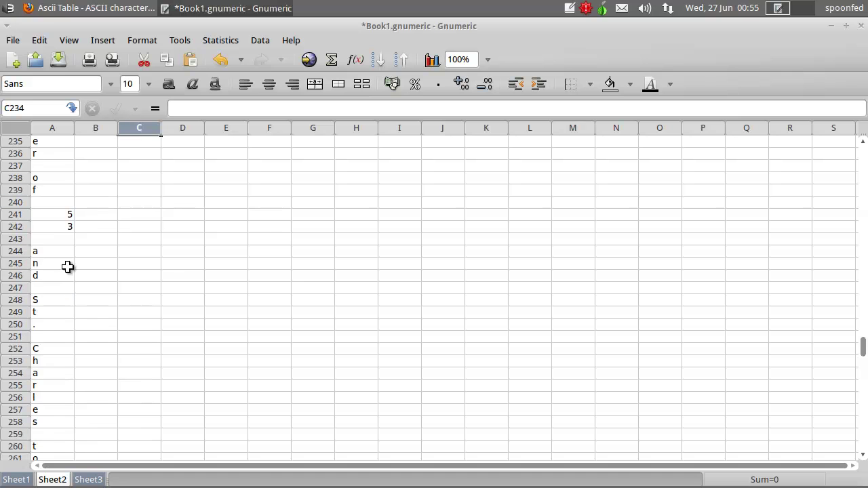
pyautogui.scroll(-2, 63, 278)
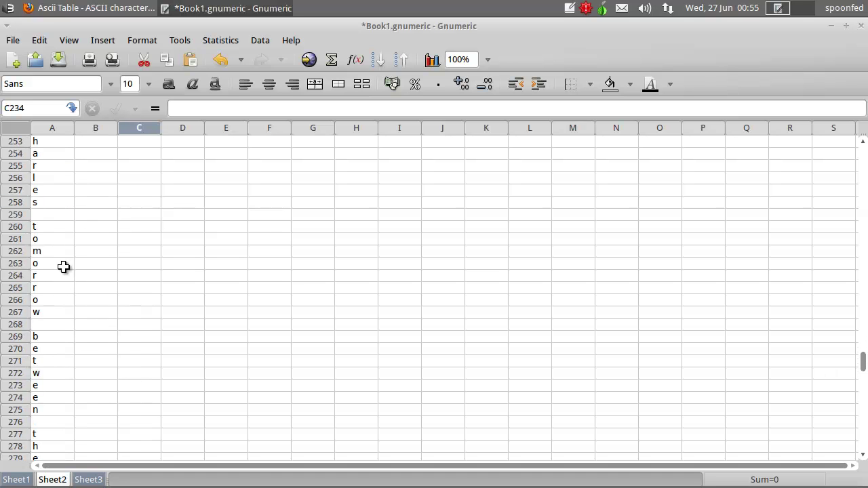
pyautogui.click(568, 8)
pyautogui.write('tomorrow betwe')
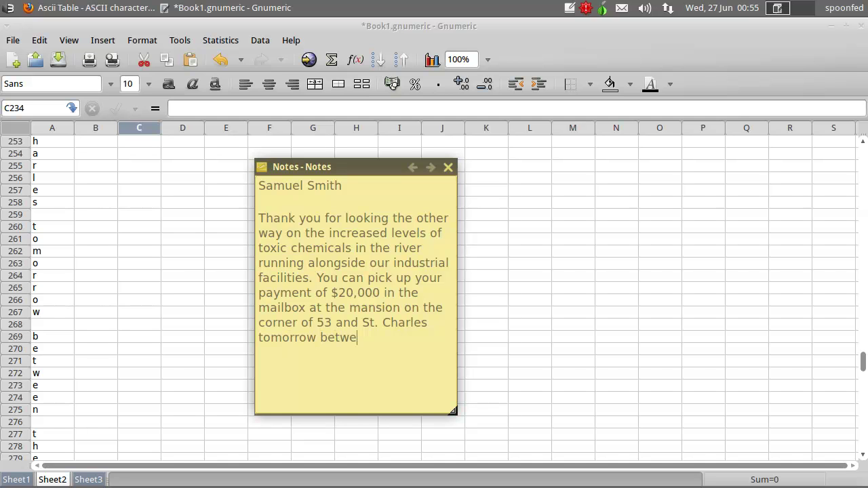
pyautogui.write('en 3:00 am and 5:00')
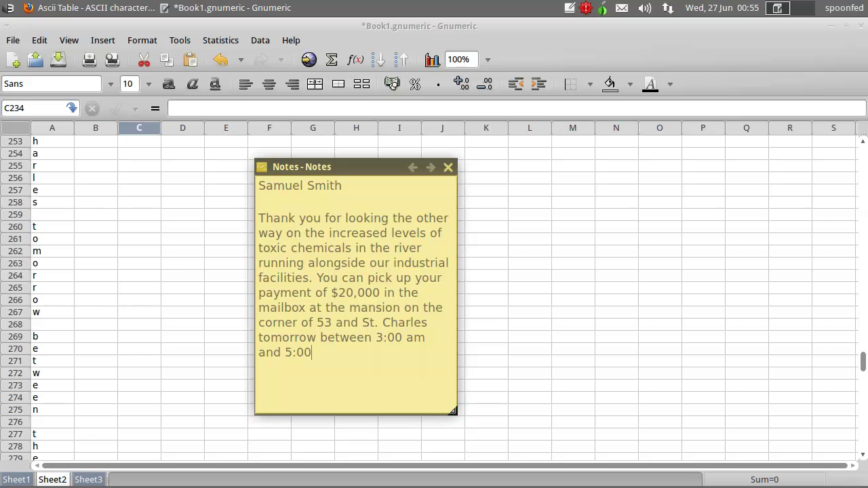
# - Insert 'the hours of' just before '3:00' in the note
pyautogui.click(138, 348)
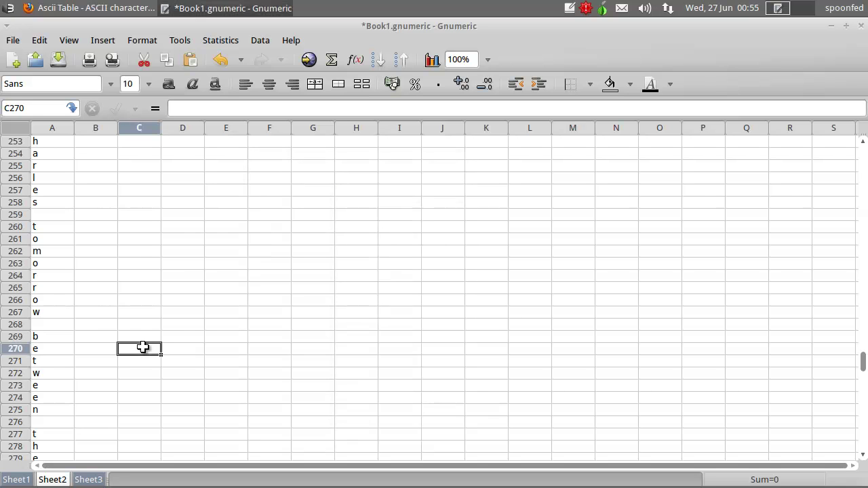
pyautogui.scroll(-6, 138, 326)
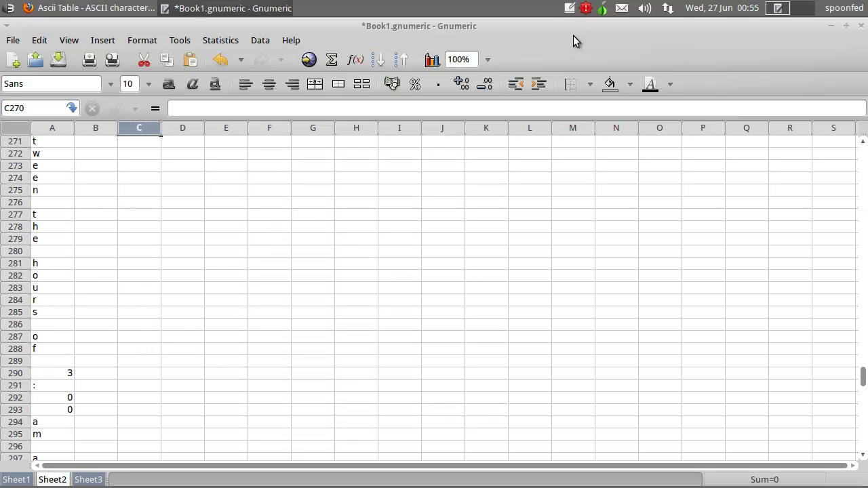
pyautogui.click(570, 9)
pyautogui.click(377, 337)
pyautogui.write('the for')
pyautogui.press('BackSpace')
pyautogui.press('BackSpace')
pyautogui.press('BackSpace')
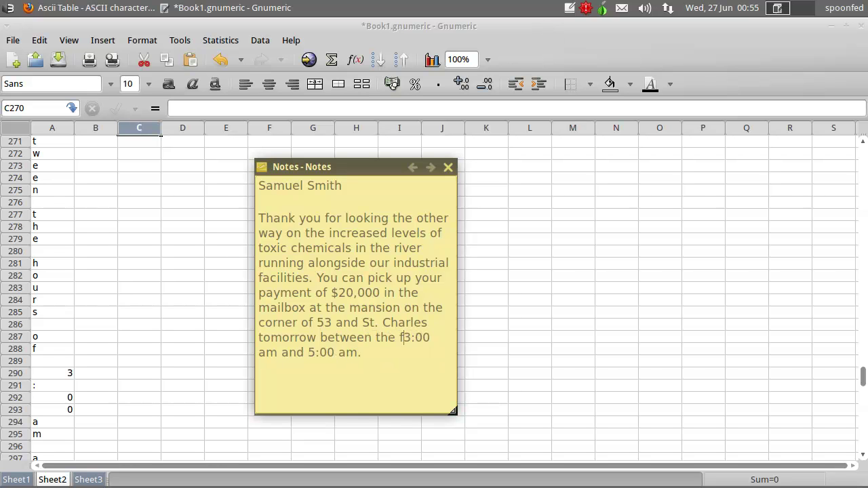
pyautogui.write('hours of')
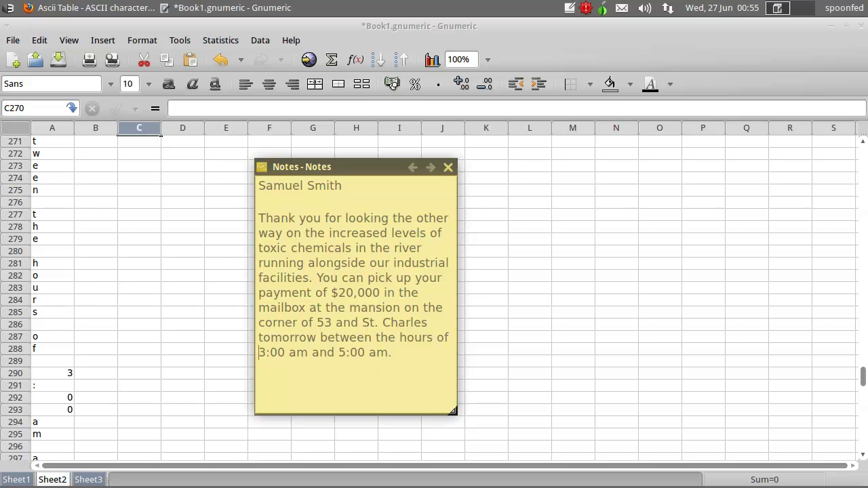
# - Scroll to the next decoded characters and bring the sticky note back for the sign-off
pyautogui.click(156, 384)
pyautogui.scroll(-2, 114, 354)
pyautogui.scroll(-2, 75, 219)
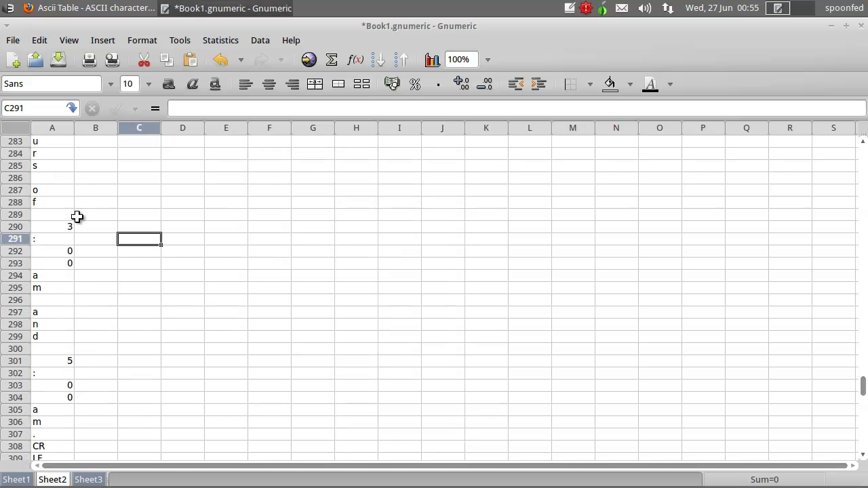
pyautogui.scroll(-2, 66, 296)
pyautogui.scroll(-2, 82, 305)
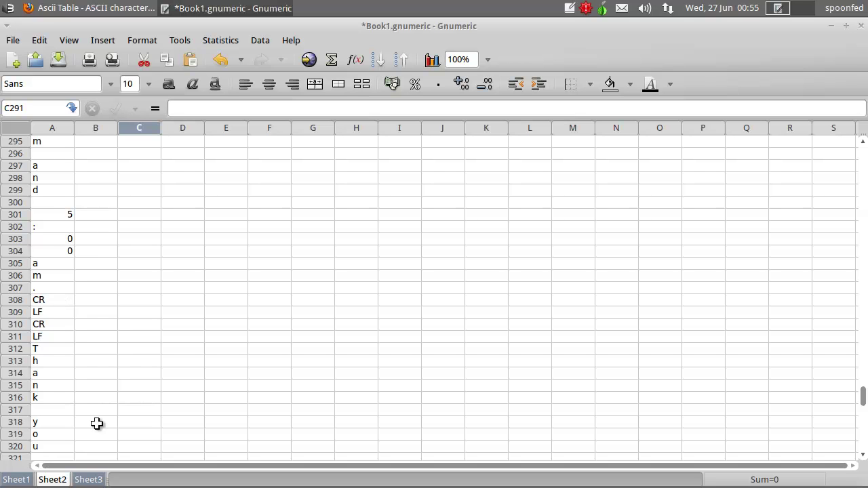
pyautogui.click(570, 9)
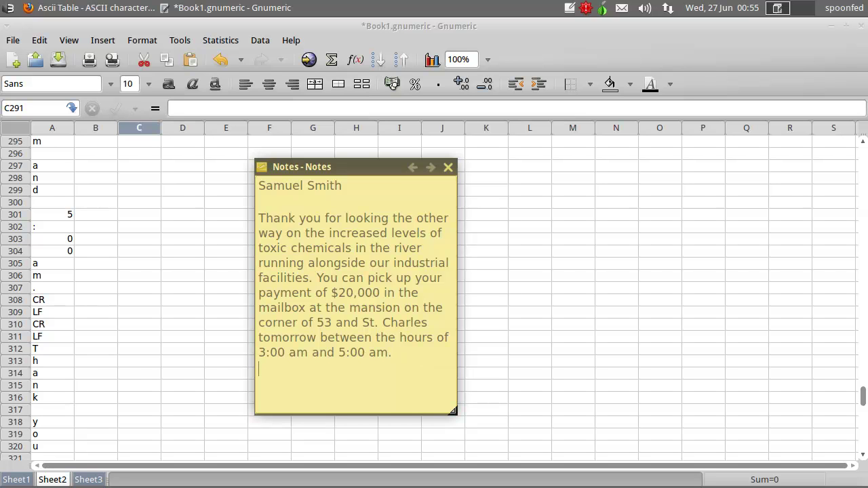
# - Add 'Thank you' to the letter and check the punctuation character in cell A321
pyautogui.write('Thank you')
pyautogui.click(119, 421)
pyautogui.scroll(-2, 118, 424)
pyautogui.scroll(-4, 118, 423)
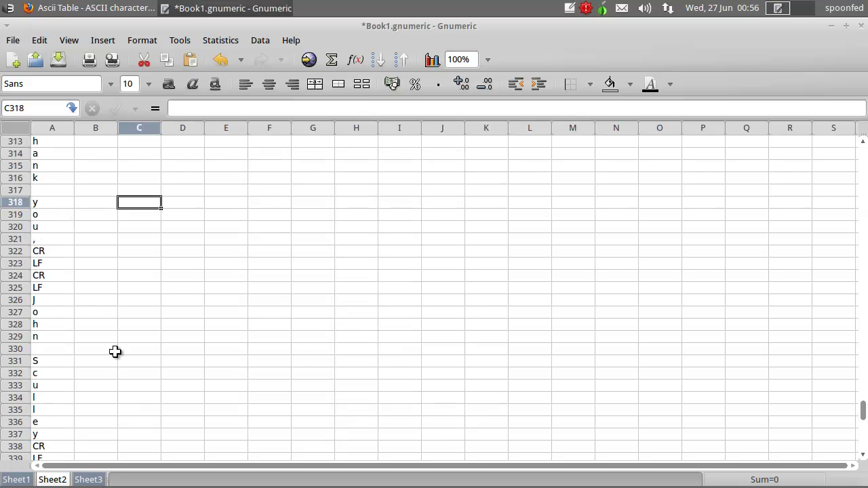
pyautogui.click(52, 239)
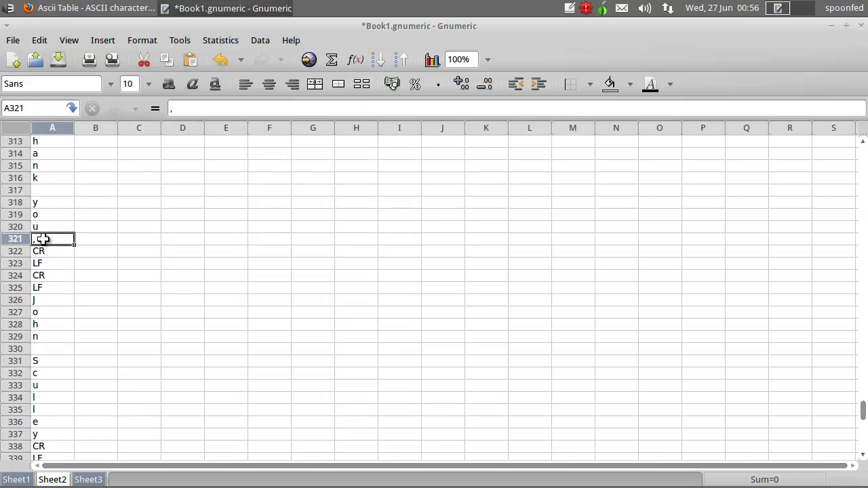
pyautogui.click(569, 8)
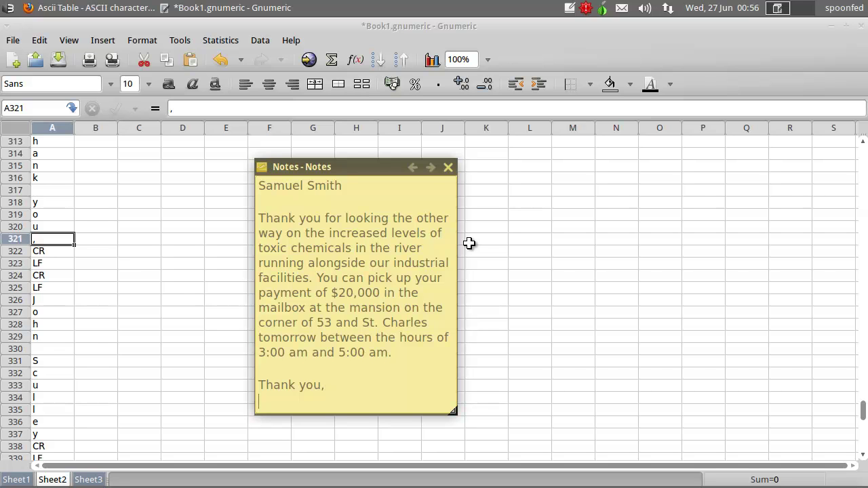
# - Put the signer's name on a new line, then start the next line with 'To'
pyautogui.press('Return')
pyautogui.write('John ')
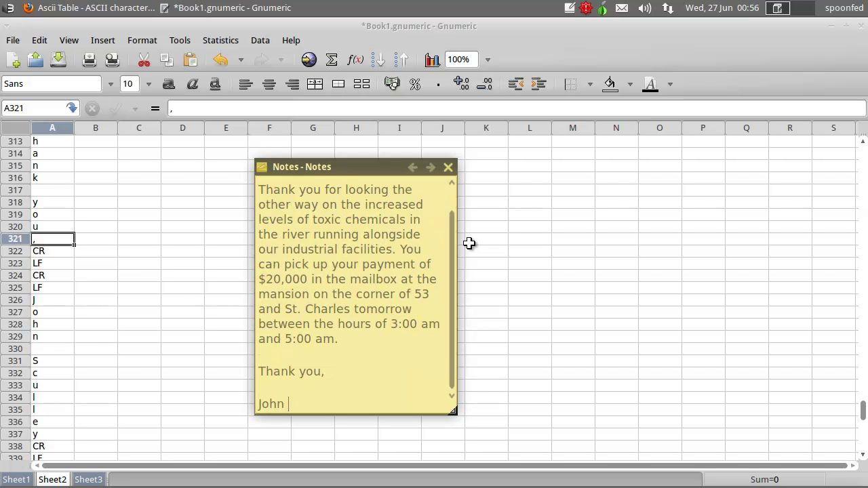
pyautogui.write('Cu')
pyautogui.press('BackSpace')
pyautogui.press('BackSpace')
pyautogui.write('Sc')
pyautogui.click(81, 373)
pyautogui.scroll(-4, 85, 366)
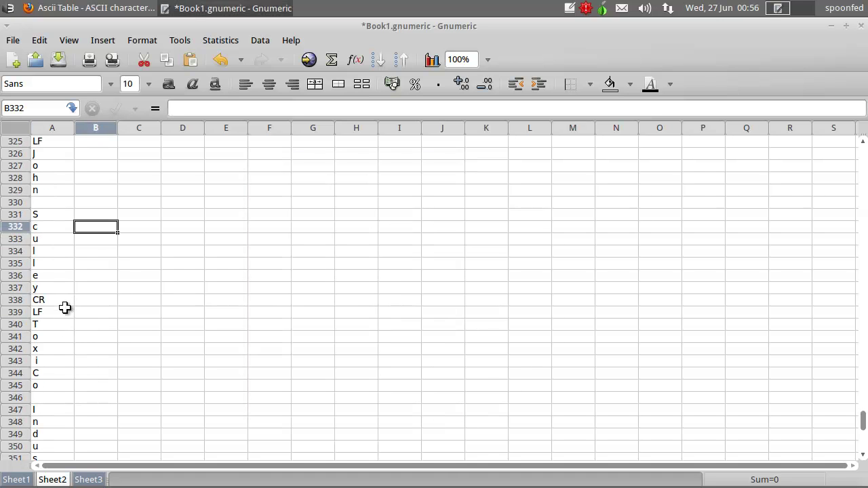
pyautogui.click(568, 10)
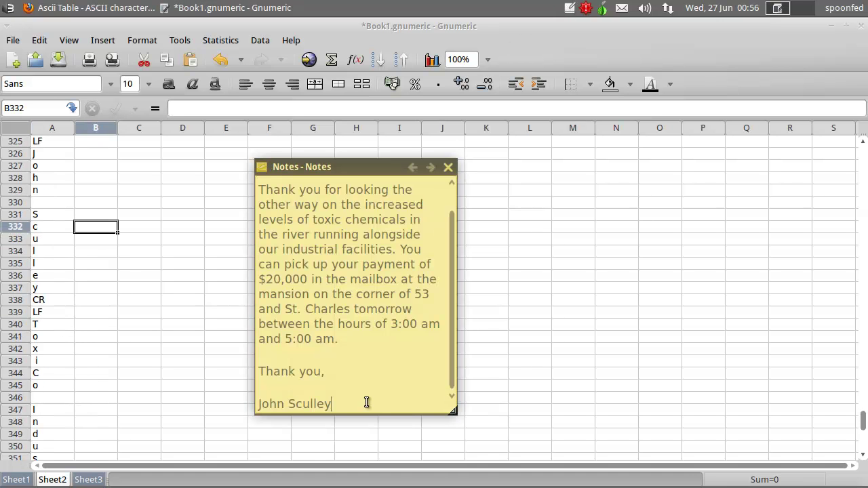
pyautogui.press('Return')
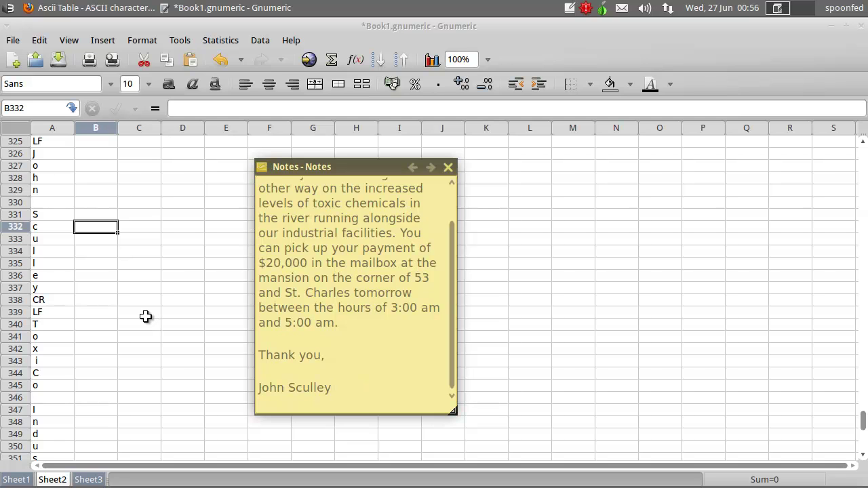
pyautogui.write('ToxiCo Industri')
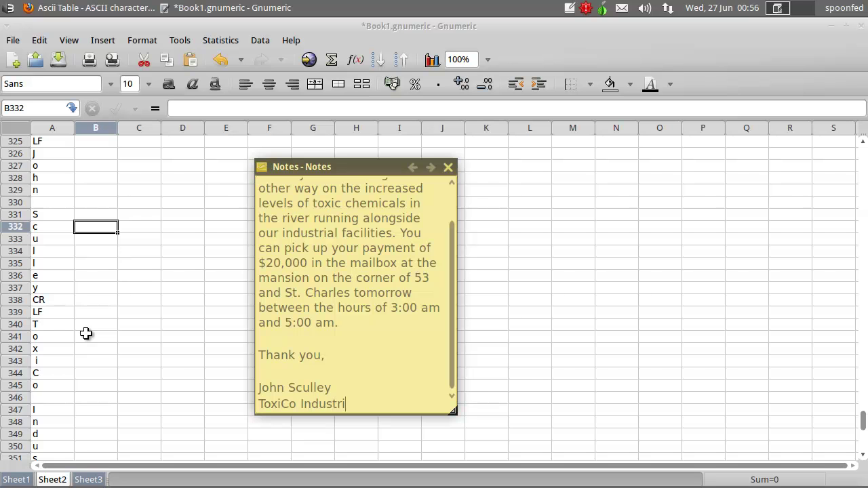
# - Complete the sign-off line as 'ToxiCo Industrial Chemicals'
pyautogui.click(94, 399)
pyautogui.scroll(-4, 93, 387)
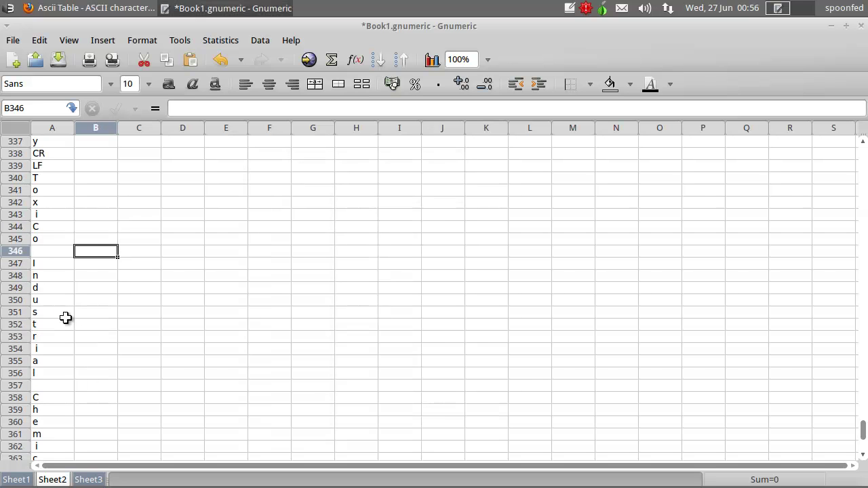
pyautogui.scroll(-2, 73, 331)
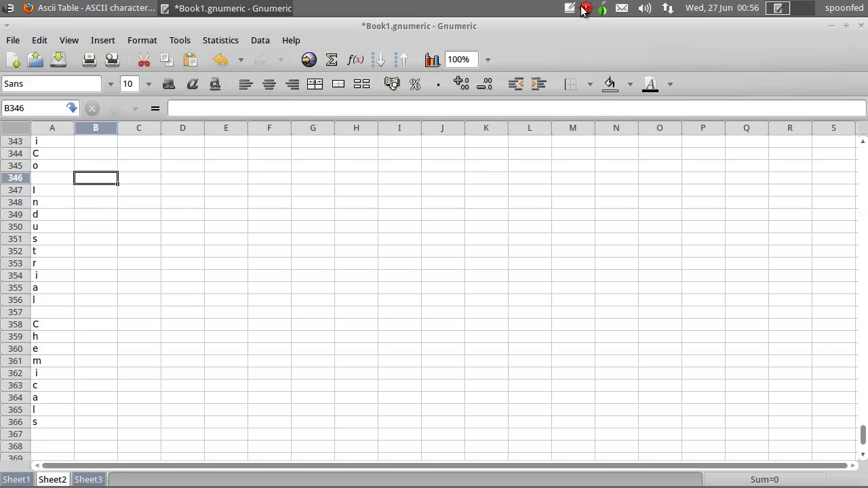
pyautogui.click(571, 8)
pyautogui.write('al ')
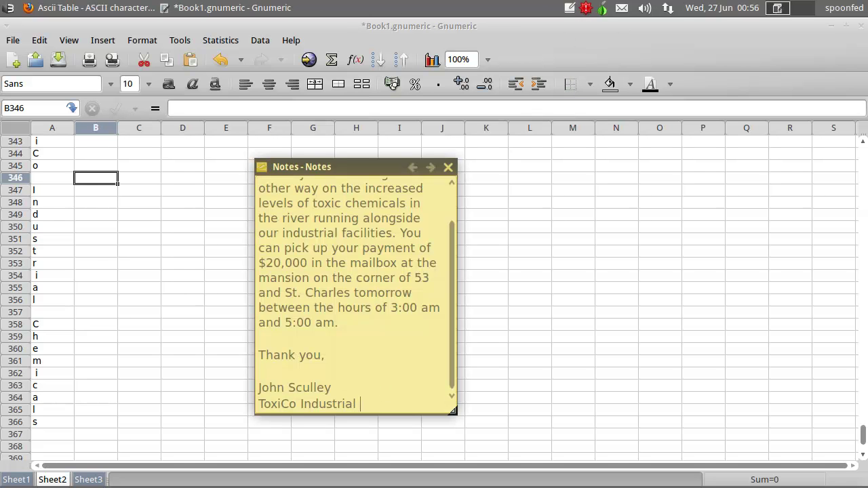
pyautogui.write('Chemicals')
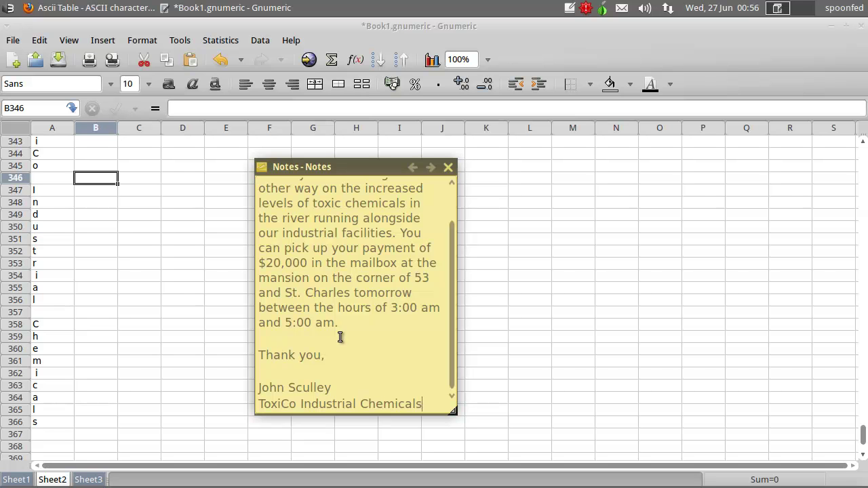
# - Select and copy the entire letter, then switch to Firefox
pyautogui.scroll(2, 372, 339)
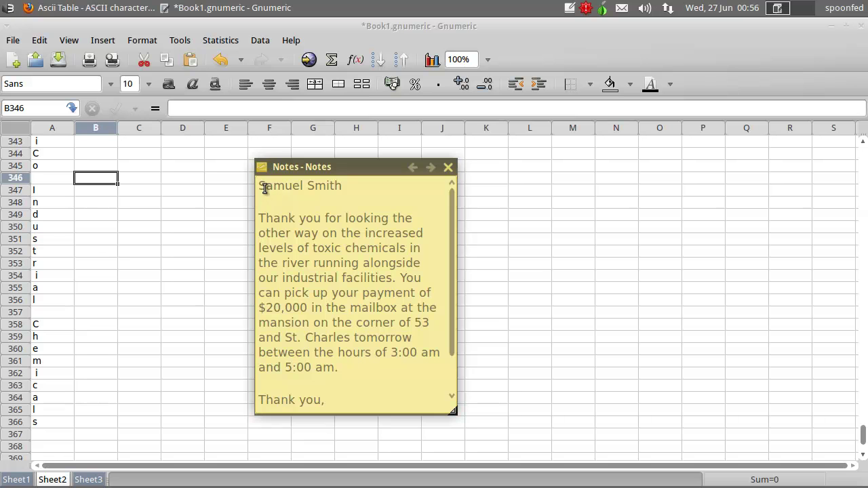
pyautogui.moveTo(259, 184); pyautogui.dragTo(432, 406)
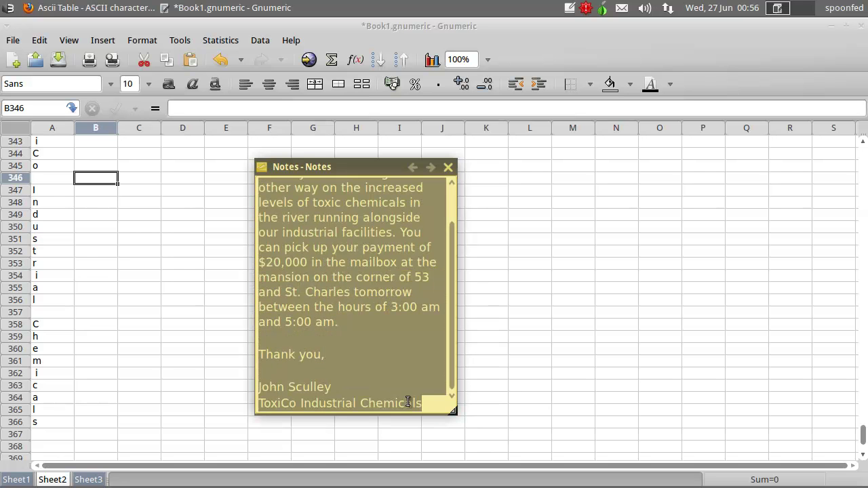
pyautogui.rightClick(394, 395)
pyautogui.click(440, 304)
pyautogui.click(101, 8)
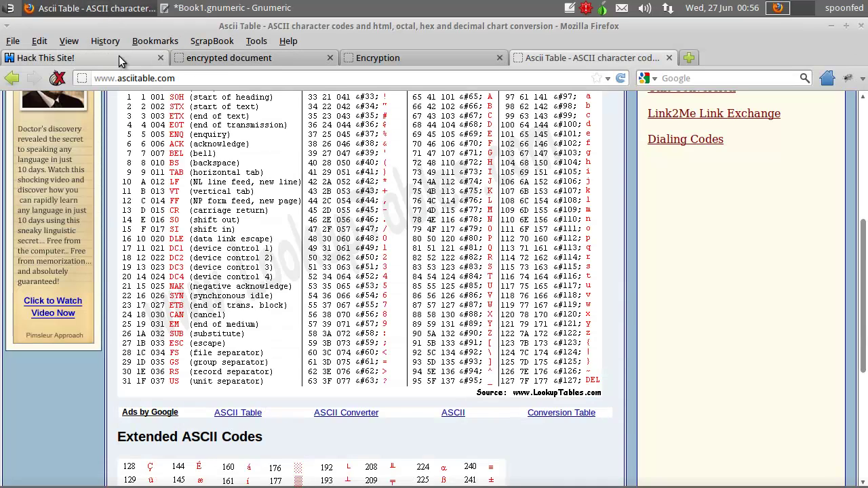
# - On the Hack This Site tab, scroll past the ToxiCo_Watch message to open Private Messages
pyautogui.click(118, 57)
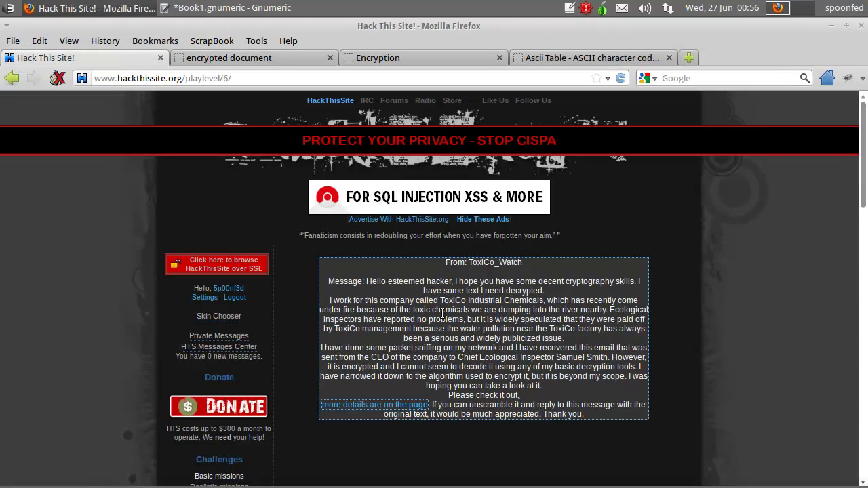
pyautogui.click(583, 409)
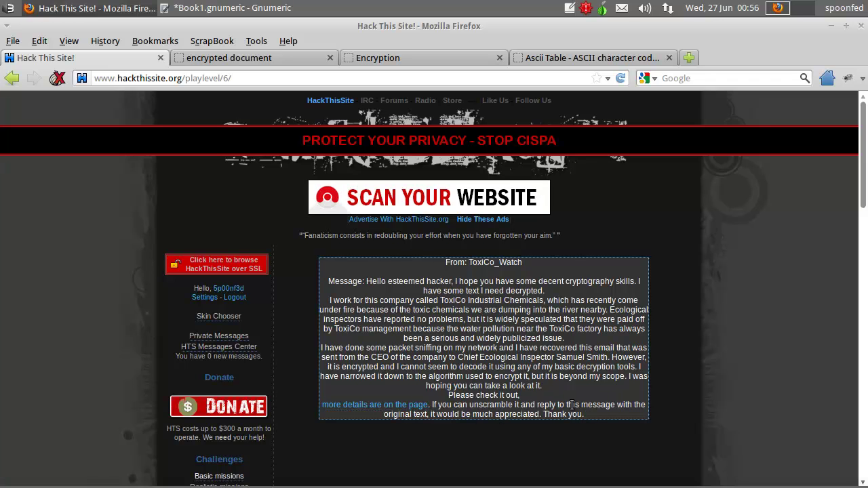
pyautogui.scroll(-1, 501, 408)
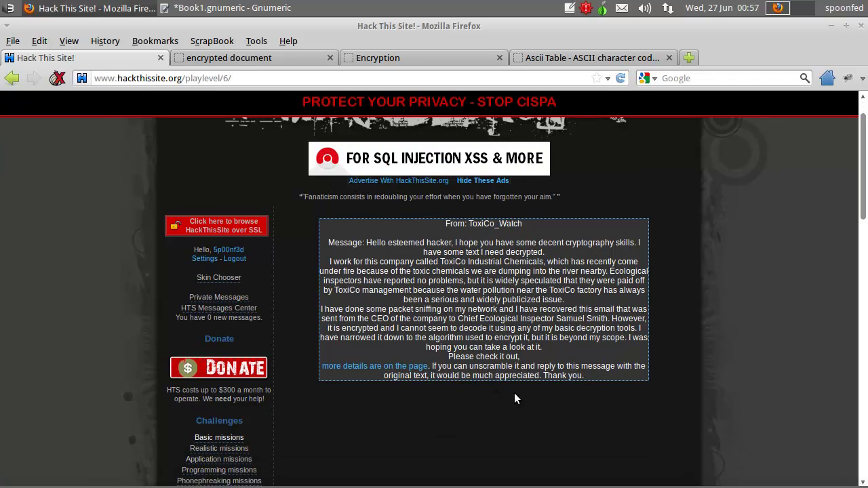
pyautogui.scroll(-2, 519, 394)
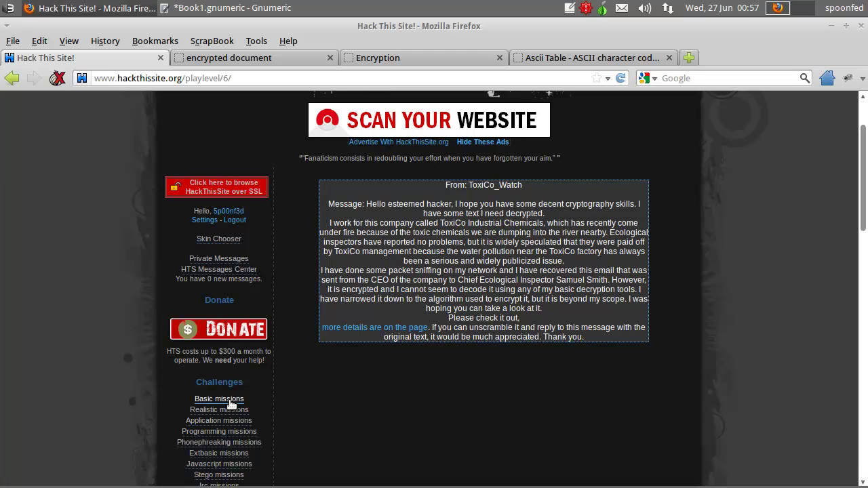
pyautogui.click(239, 262)
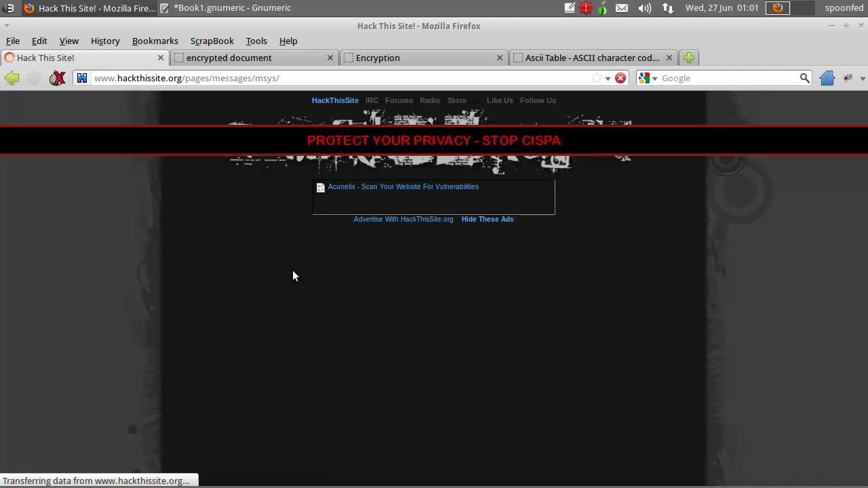
# - Compose a private message to ToxiCo_Watch, paste the decoded letter as its body, and send it
pyautogui.click(332, 265)
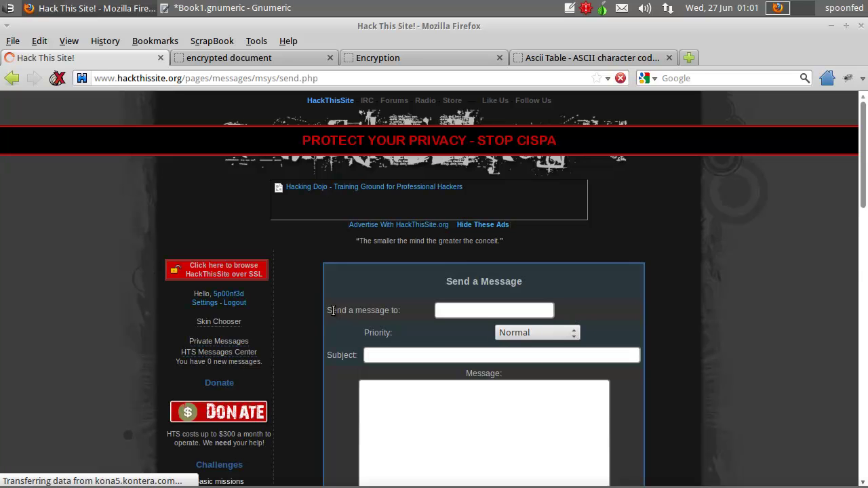
pyautogui.click(459, 310)
pyautogui.write('ToxiCo')
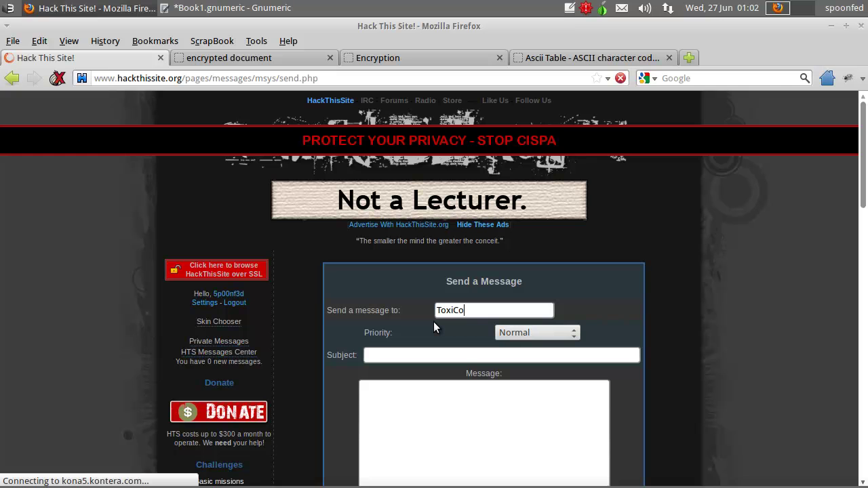
pyautogui.write('_Watch')
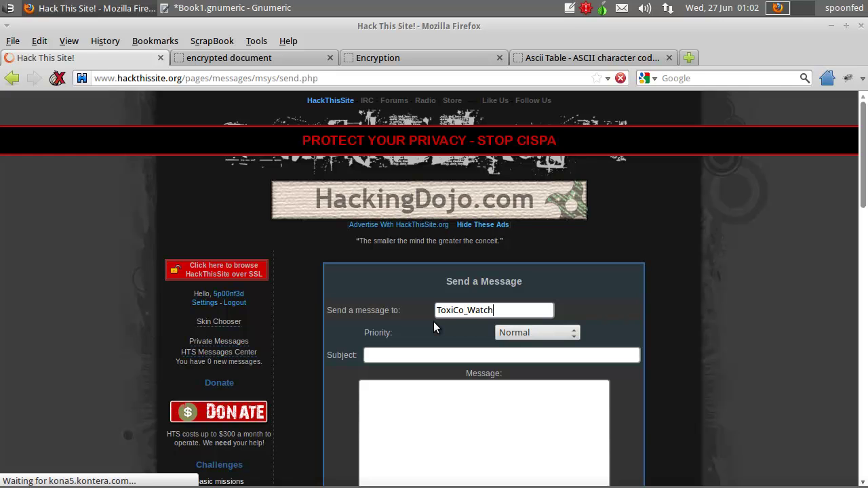
pyautogui.scroll(-2, 380, 358)
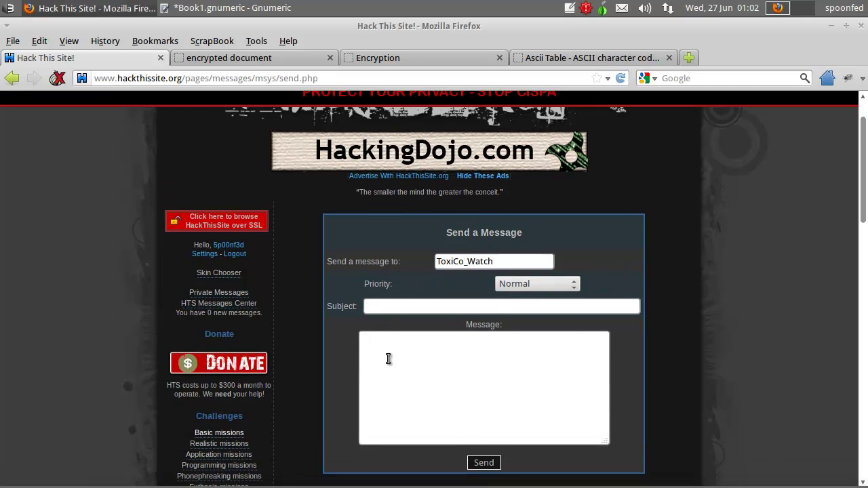
pyautogui.scroll(-1, 388, 358)
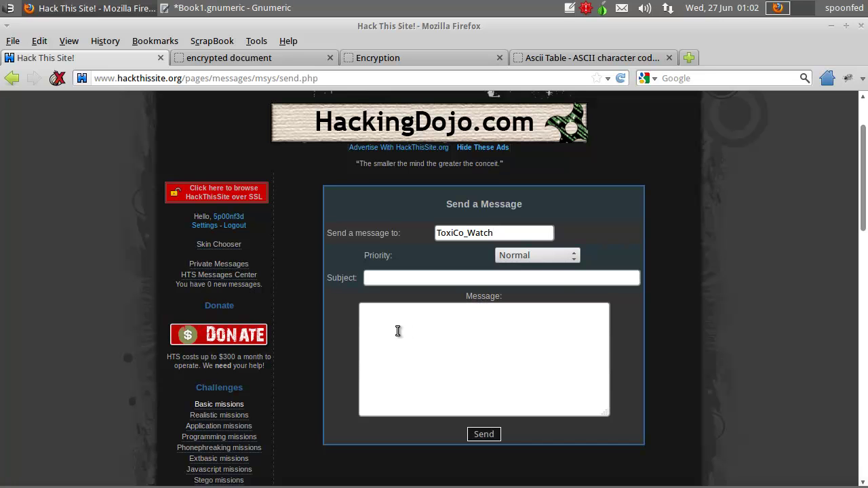
pyautogui.click(408, 328)
pyautogui.hotkey('ctrl', 'v')
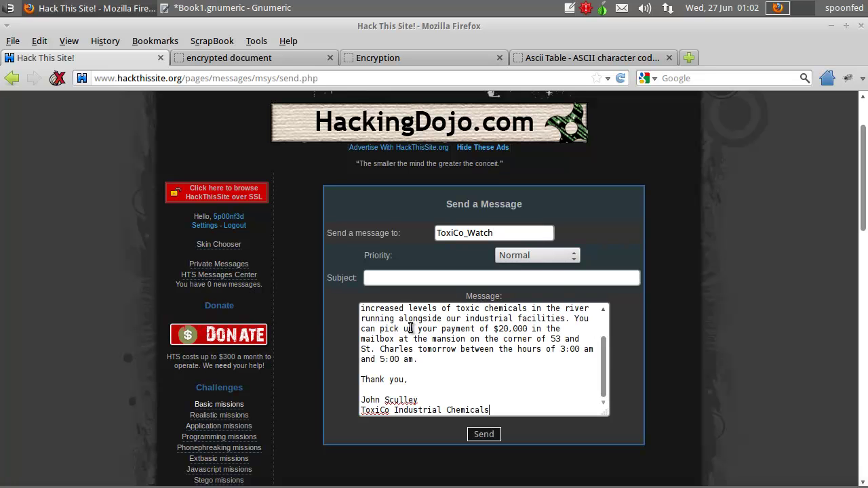
pyautogui.scroll(1, 447, 371)
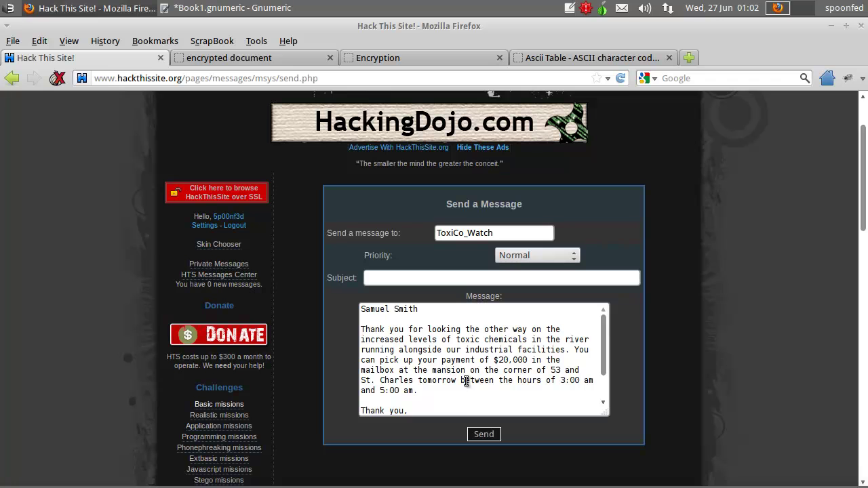
pyautogui.click(483, 434)
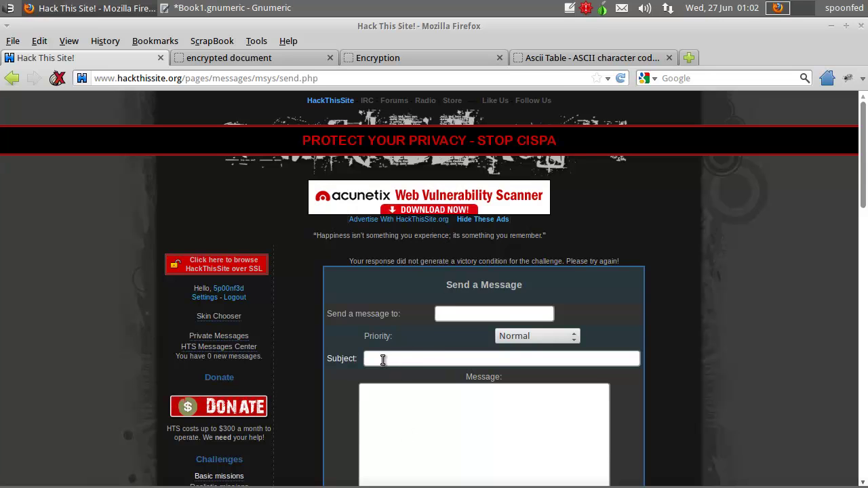
# - Briefly bring up and dismiss the sticky note, then open the Realistic missions list
pyautogui.click(345, 358)
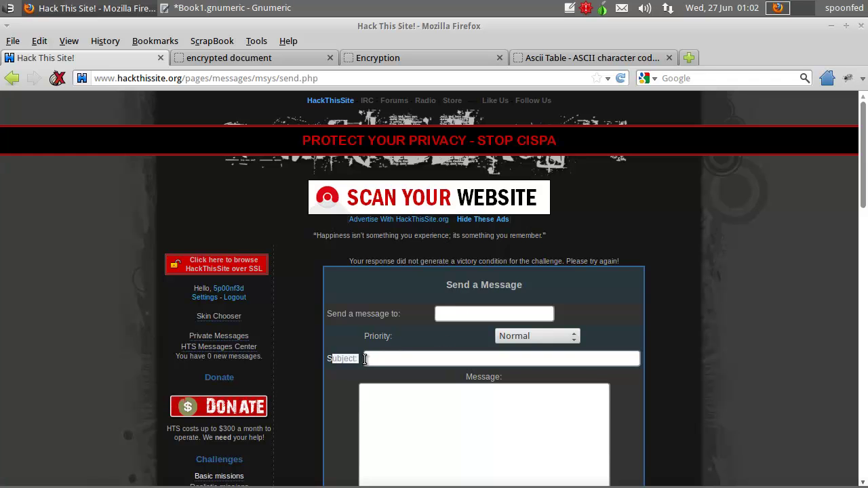
pyautogui.scroll(-1, 292, 335)
pyautogui.scroll(-3, 292, 328)
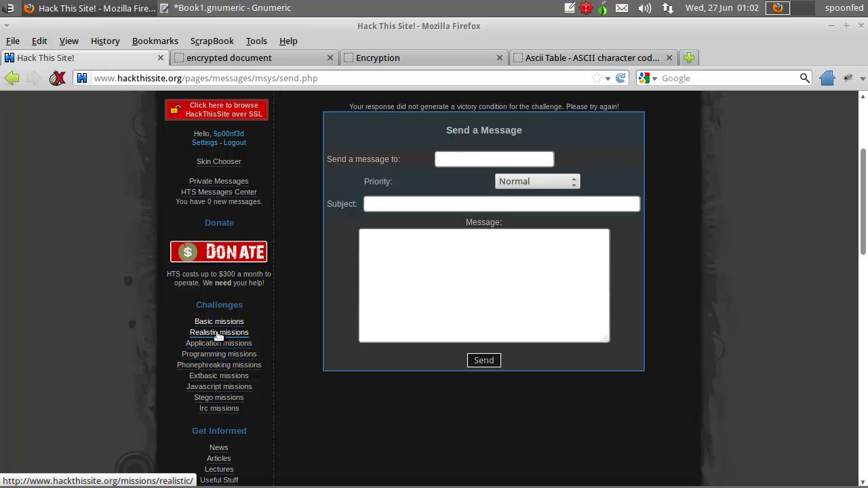
pyautogui.click(569, 8)
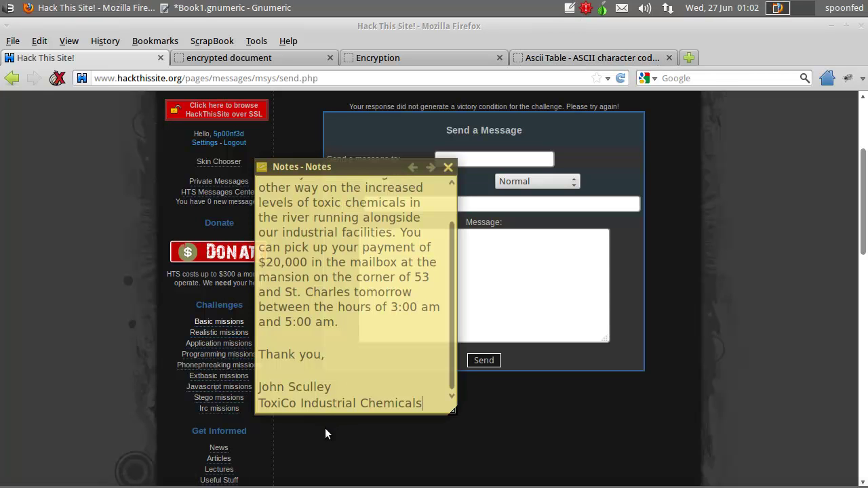
pyautogui.click(506, 407)
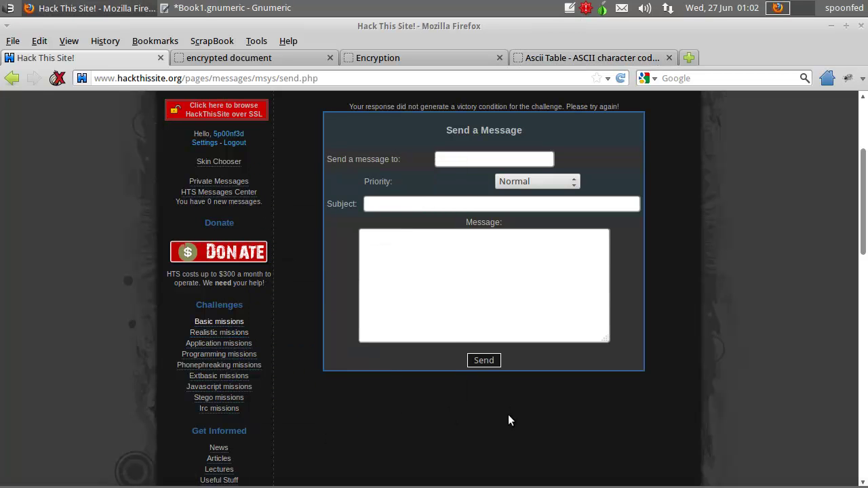
pyautogui.click(213, 333)
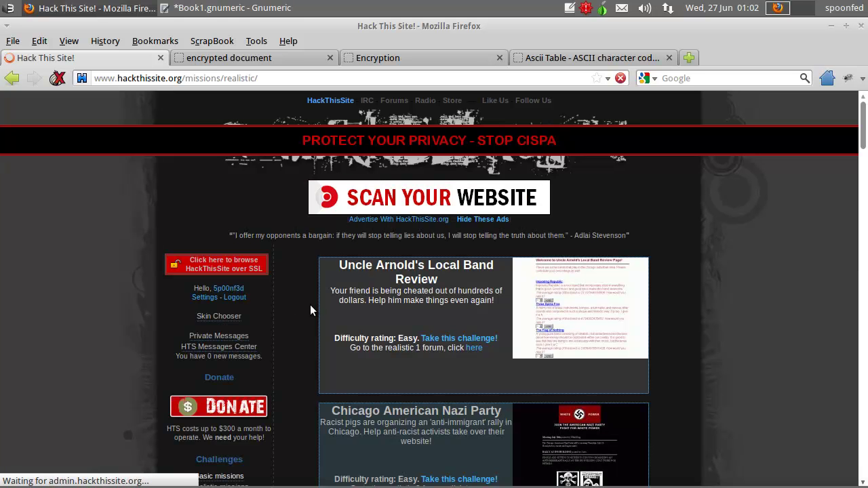
# - Open the ToxiCo Industrial Chemicals challenge in a new tab and highlight its reply instruction
pyautogui.scroll(-10, 312, 306)
pyautogui.scroll(-10, 316, 276)
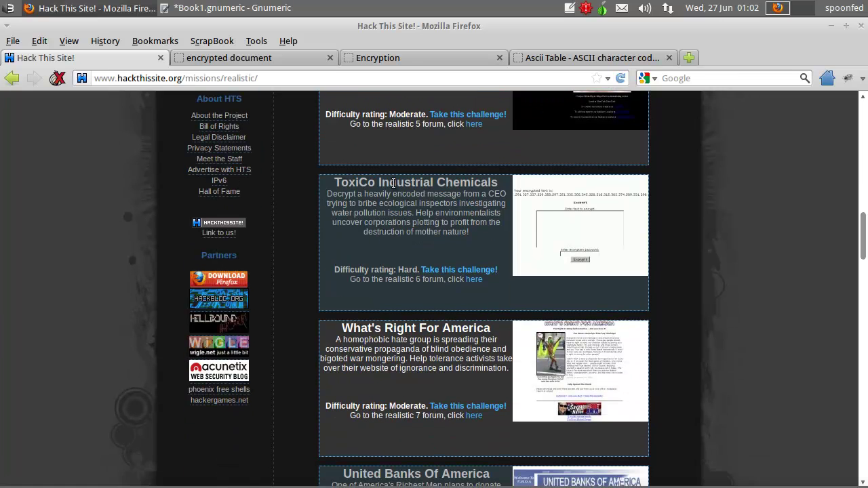
pyautogui.middleClick(444, 275)
pyautogui.click(234, 60)
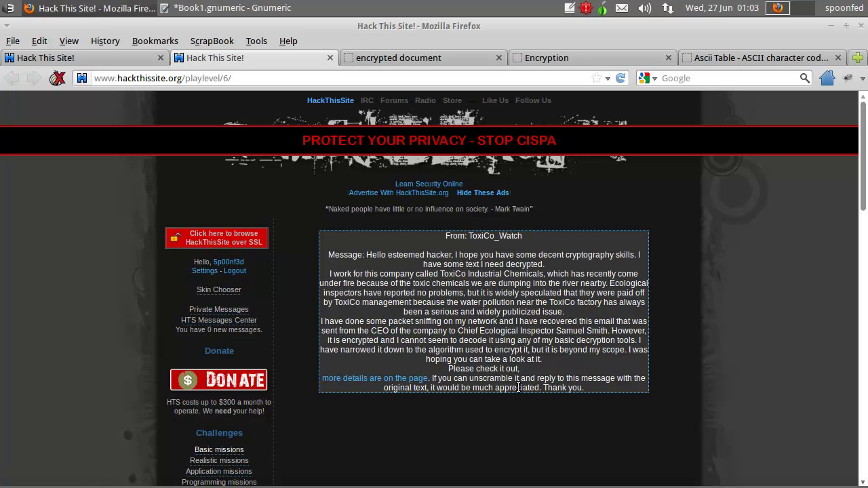
pyautogui.moveTo(473, 378); pyautogui.dragTo(597, 383)
pyautogui.click(596, 383)
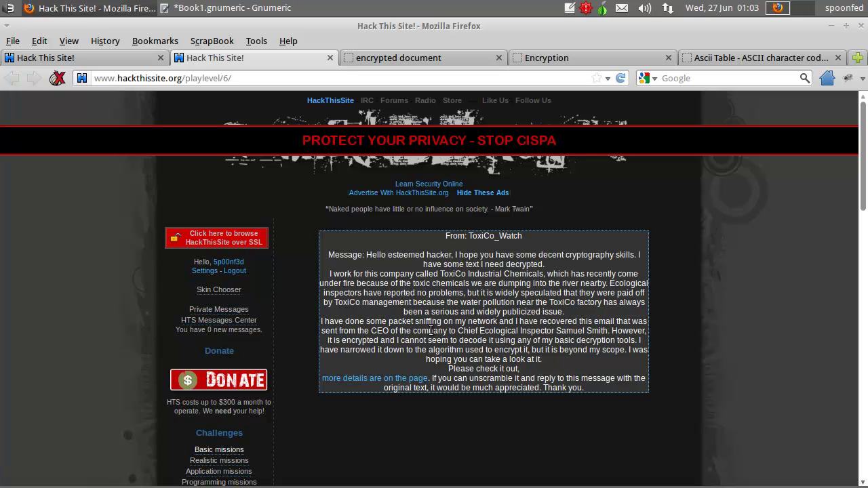
# - Read through the ToxiCo mission message, highlighting the inspector's name, closing lines and sender line
pyautogui.moveTo(483, 331); pyautogui.dragTo(614, 331)
pyautogui.click(619, 331)
pyautogui.moveTo(557, 331); pyautogui.dragTo(608, 354)
pyautogui.click(596, 361)
pyautogui.moveTo(591, 388)
pyautogui.mouseDown()
pyautogui.moveTo(482, 379)
pyautogui.moveTo(461, 368)
pyautogui.moveTo(593, 385)
pyautogui.mouseUp()
pyautogui.click(458, 377)
pyautogui.click(594, 385)
pyautogui.scroll(-2, 509, 350)
pyautogui.scroll(1, 493, 353)
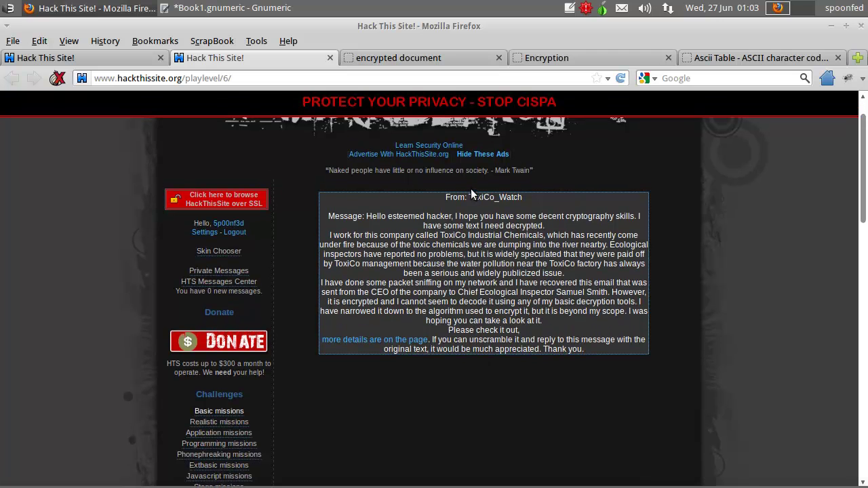
pyautogui.rightClick(473, 196)
pyautogui.click(463, 206)
pyautogui.moveTo(548, 203); pyautogui.dragTo(445, 203)
pyautogui.click(438, 218)
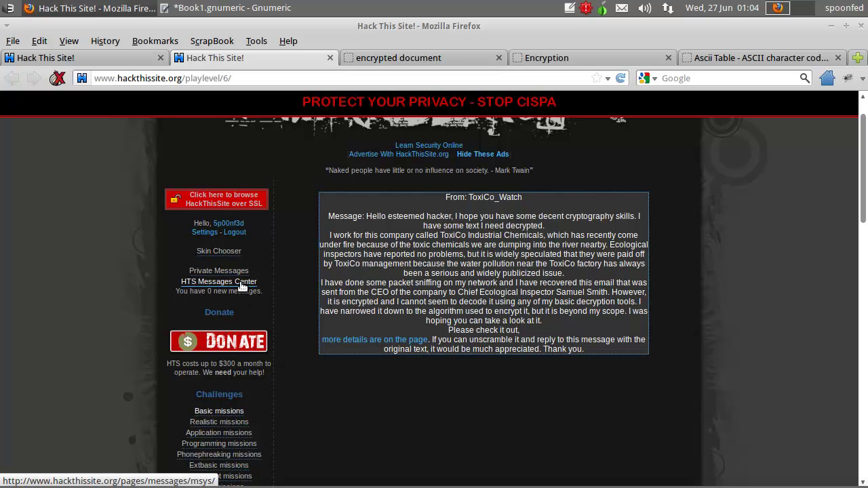
# - Open HTS Messages Center from the missions listing tab, then return to the ToxiCo message
pyautogui.click(118, 59)
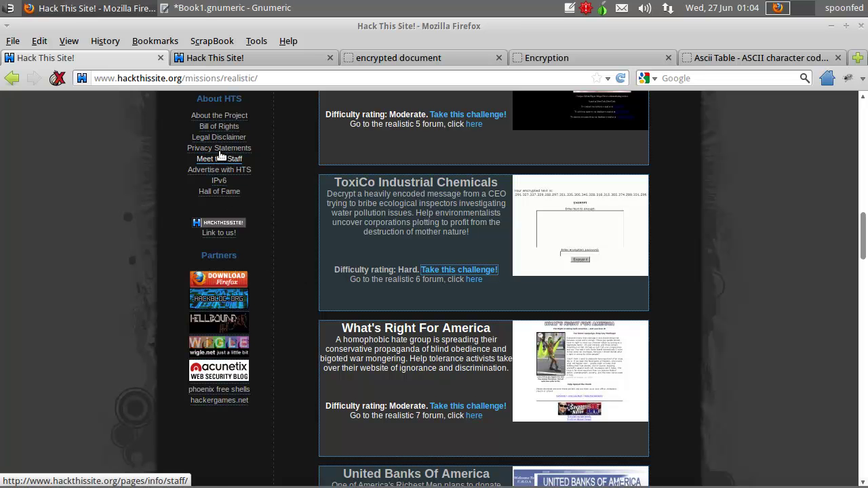
pyautogui.scroll(3, 165, 173)
pyautogui.scroll(6, 162, 193)
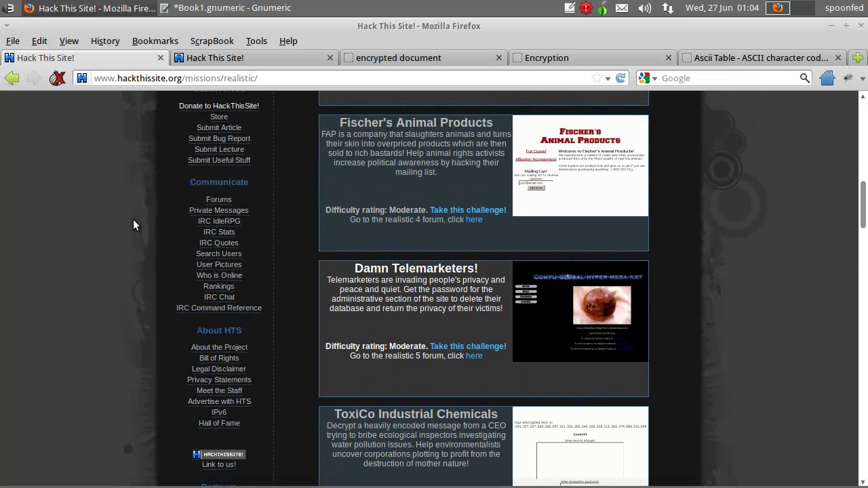
pyautogui.scroll(7, 118, 245)
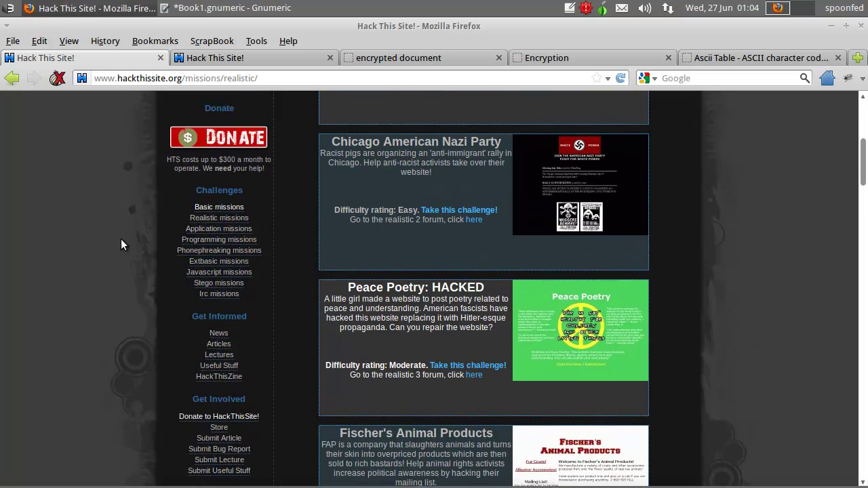
pyautogui.click(206, 155)
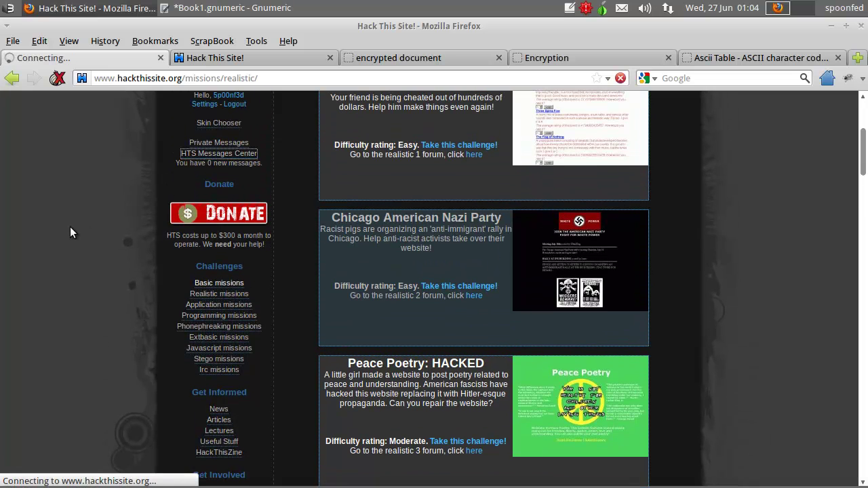
pyautogui.click(233, 58)
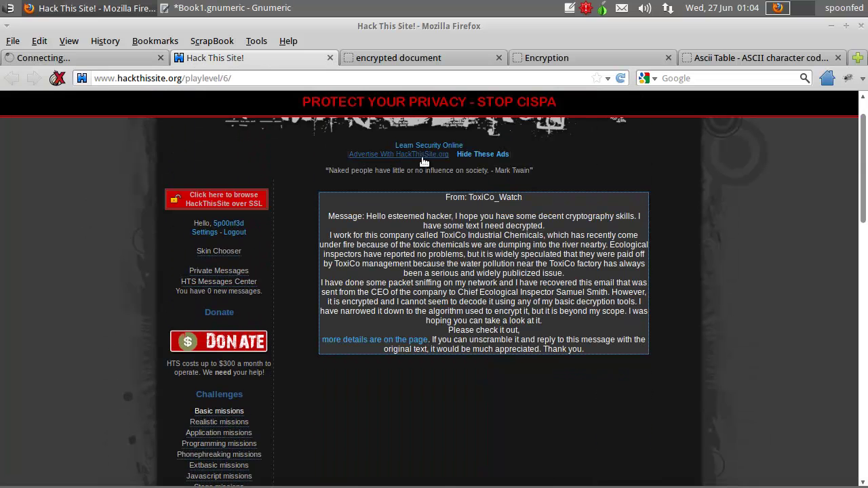
# - Copy the sender ToxiCo_Watch into the recipient field, trimming the trailing space
pyautogui.moveTo(469, 198); pyautogui.dragTo(522, 198)
pyautogui.rightClick(518, 201)
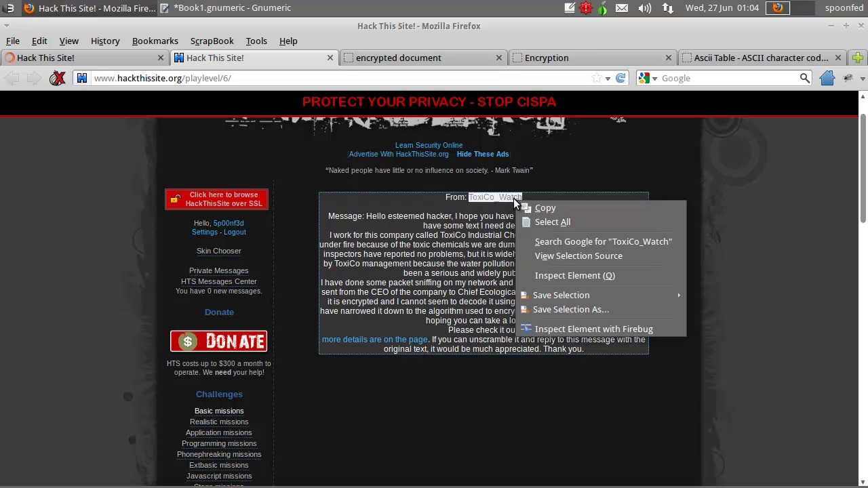
pyautogui.click(545, 209)
pyautogui.hotkey('ctrl', 'pageup')
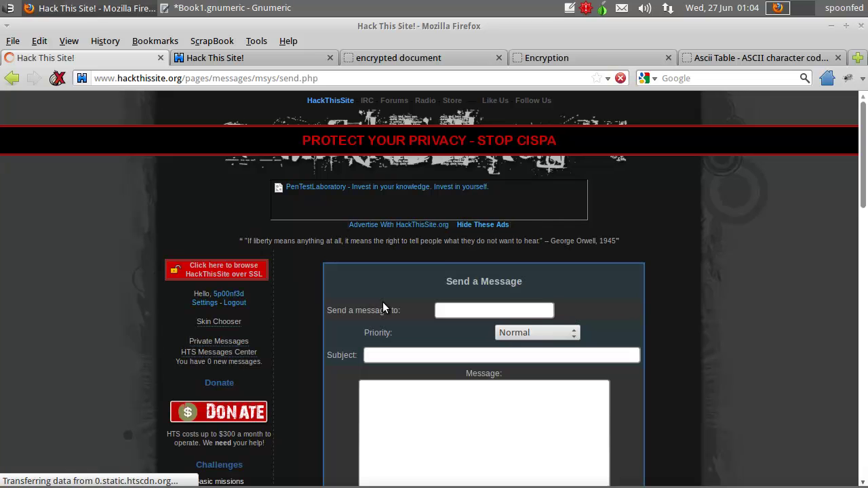
pyautogui.scroll(-2, 440, 269)
pyautogui.rightClick(446, 235)
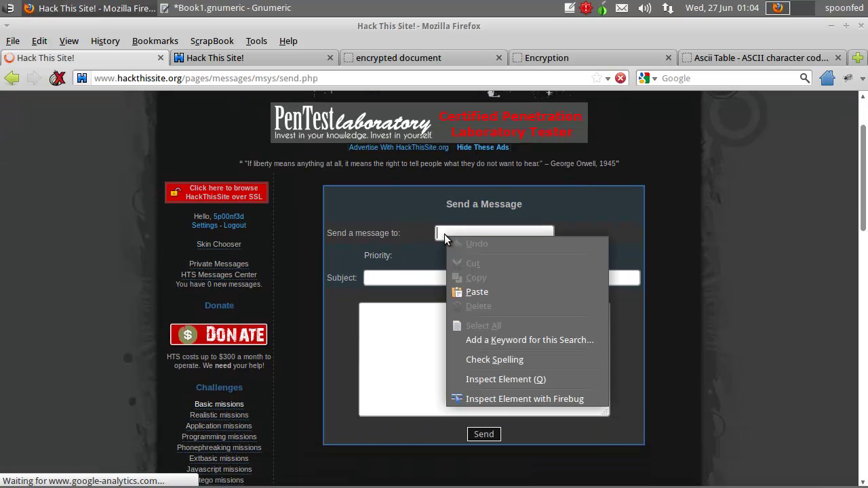
pyautogui.click(478, 293)
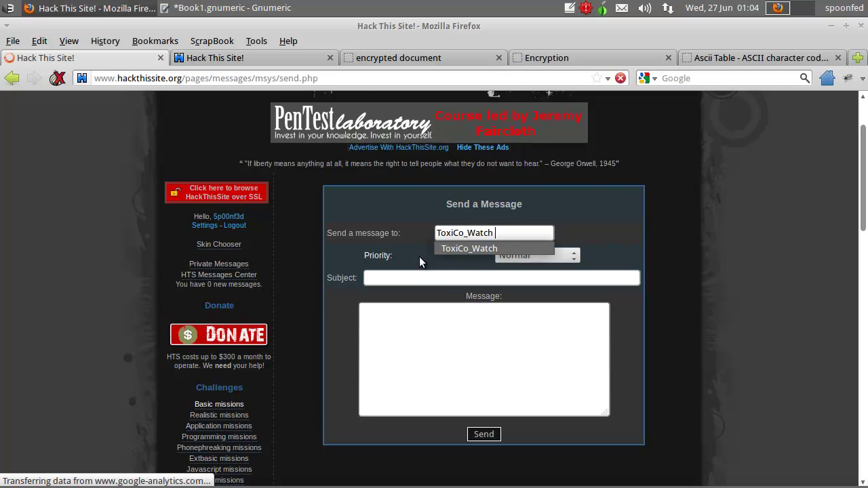
pyautogui.press('Escape')
pyautogui.press('Home')
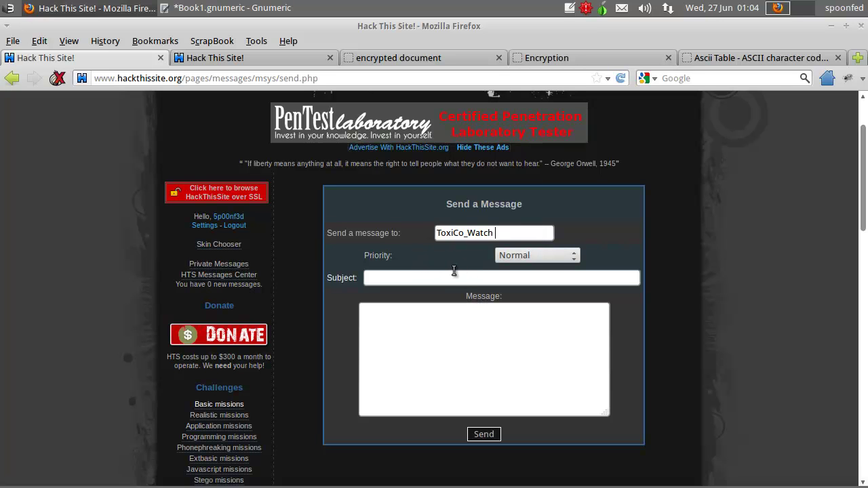
pyautogui.press('BackSpace')
# - Copy 'ToxiCo Industrial Chemicals' from the mission message into the Subject field
pyautogui.click(262, 61)
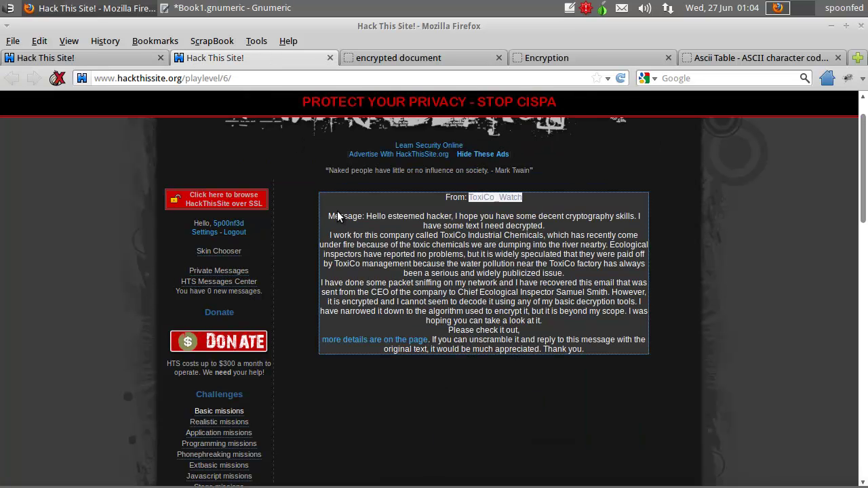
pyautogui.scroll(1, 330, 220)
pyautogui.scroll(-1, 299, 244)
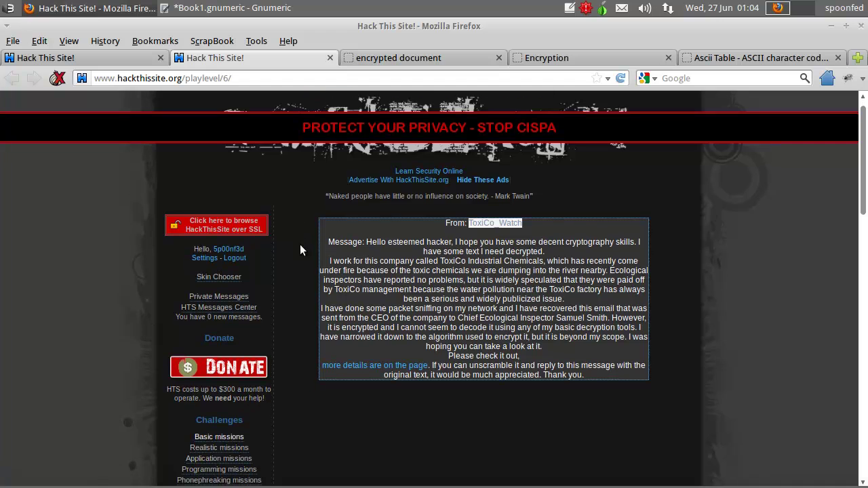
pyautogui.moveTo(441, 234); pyautogui.dragTo(539, 239)
pyautogui.rightClick(539, 239)
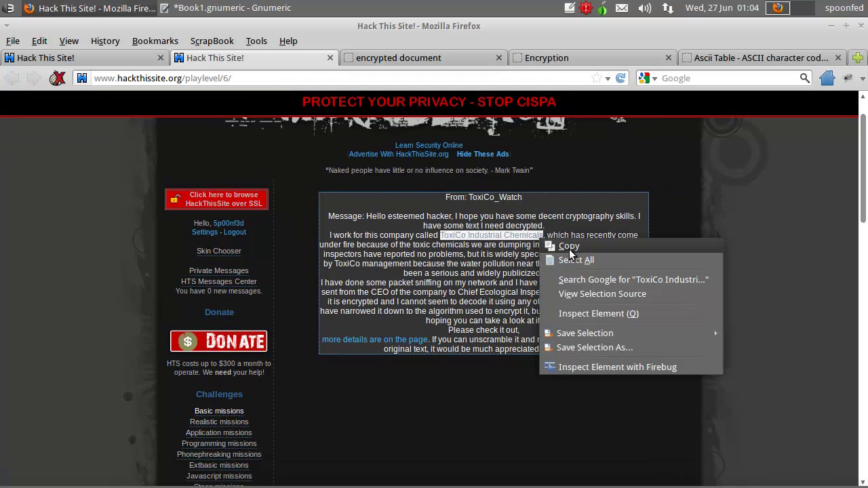
pyautogui.click(569, 246)
pyautogui.click(121, 61)
pyautogui.rightClick(369, 278)
pyautogui.click(400, 330)
# - Copy the decrypted letter text from the Notes applet
pyautogui.click(403, 342)
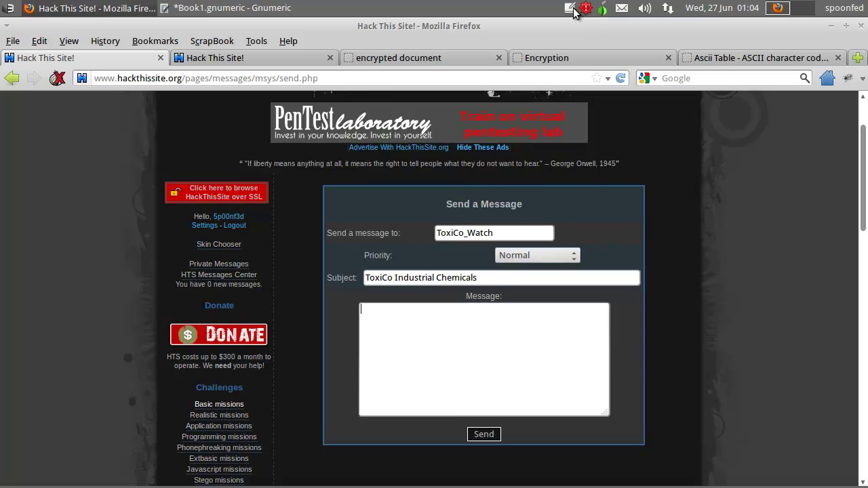
pyautogui.click(600, 8)
pyautogui.moveTo(438, 403); pyautogui.dragTo(194, 146)
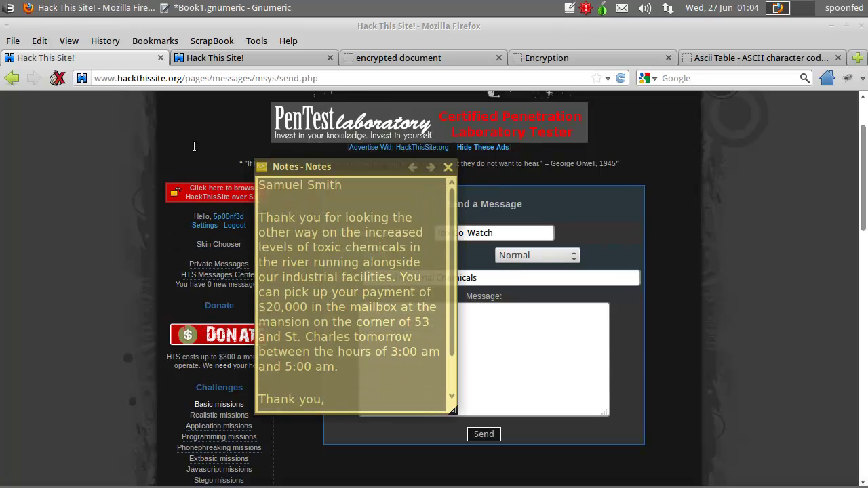
pyautogui.rightClick(288, 280)
pyautogui.click(316, 301)
pyautogui.click(436, 354)
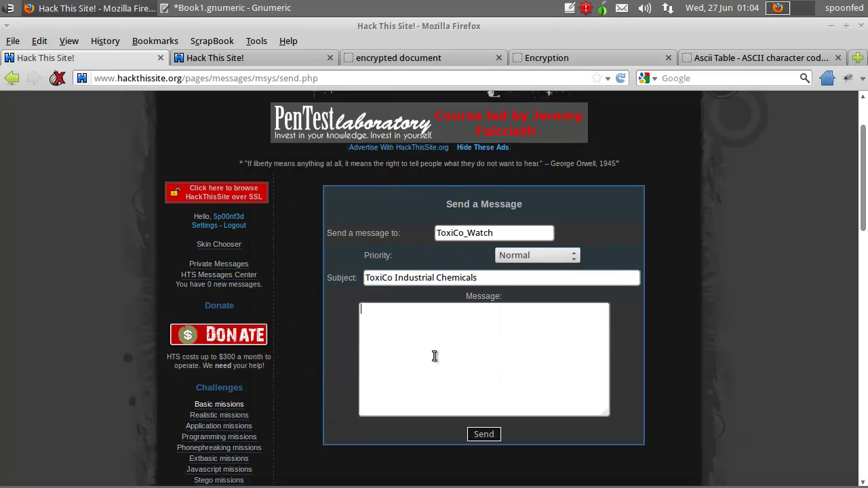
# - Paste the decrypted letter into the message body and compare it against the saved note
pyautogui.hotkey('ctrl', 'v')
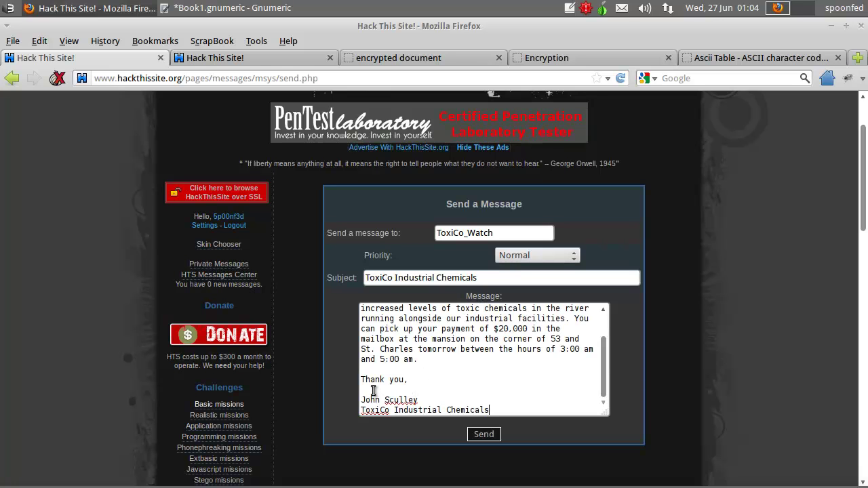
pyautogui.scroll(2, 377, 405)
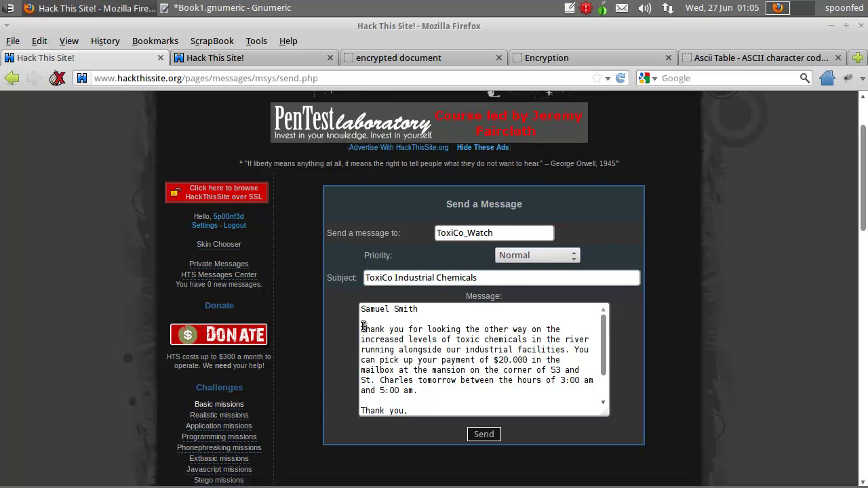
pyautogui.click(570, 10)
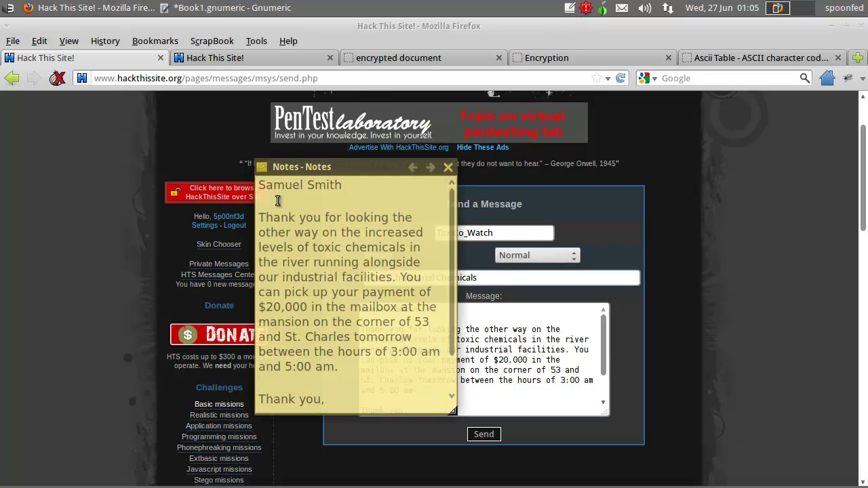
pyautogui.moveTo(298, 169); pyautogui.dragTo(565, 108)
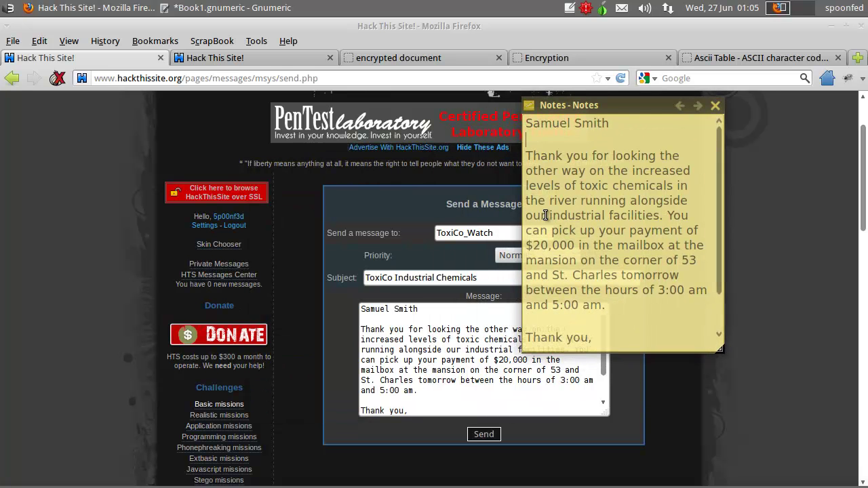
pyautogui.scroll(-1, 545, 217)
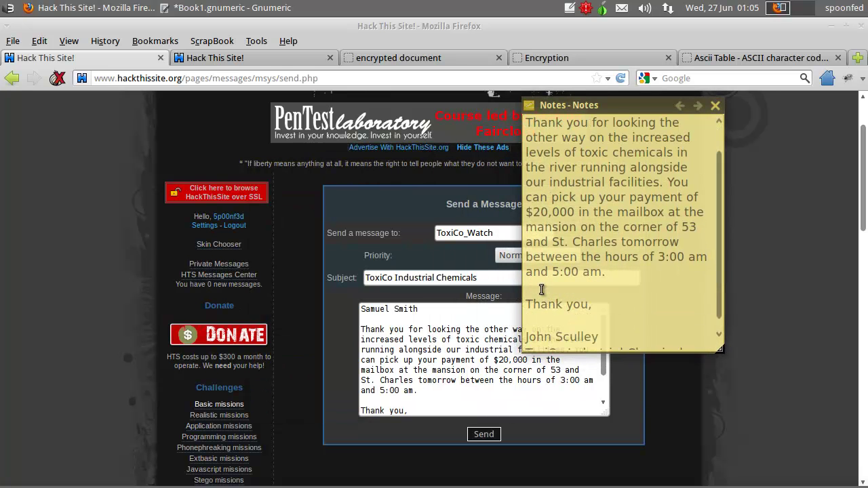
pyautogui.scroll(-1, 532, 312)
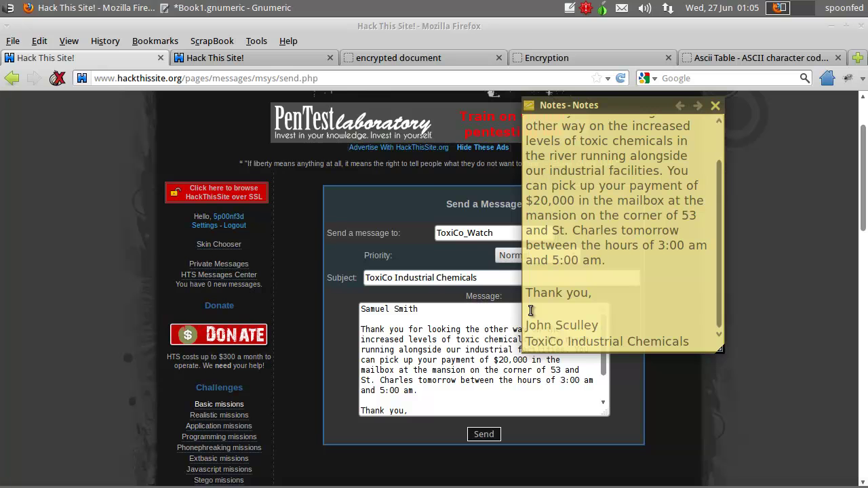
pyautogui.click(410, 411)
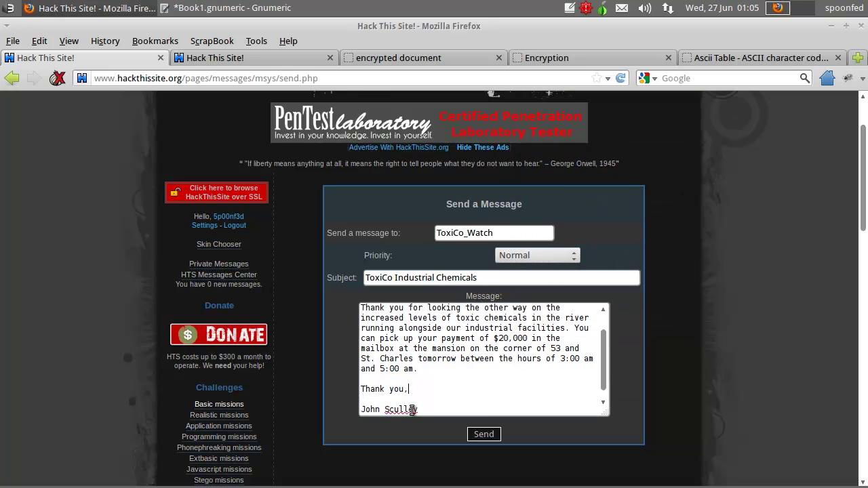
pyautogui.scroll(-1, 407, 400)
pyautogui.click(371, 390)
# - Scroll up through the Gnumeric decode sheet, comparing its letters with the Notes text
pyautogui.click(230, 8)
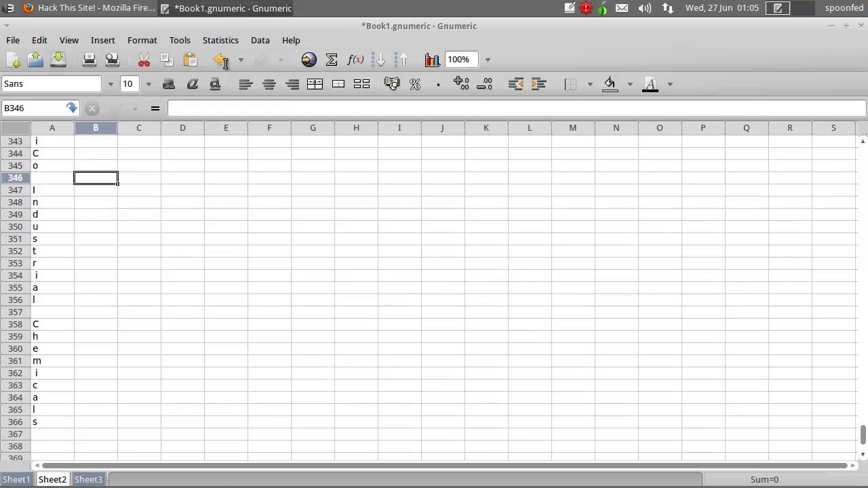
pyautogui.scroll(-5, 108, 342)
pyautogui.scroll(8, 109, 342)
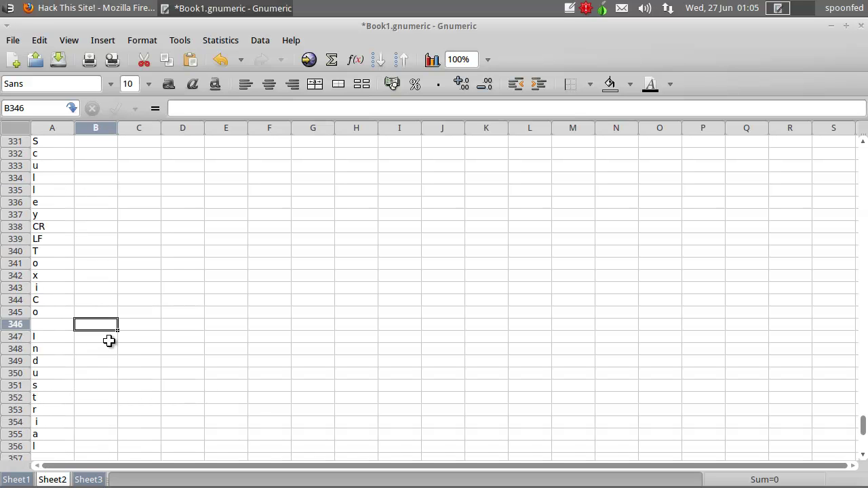
pyautogui.scroll(4, 89, 215)
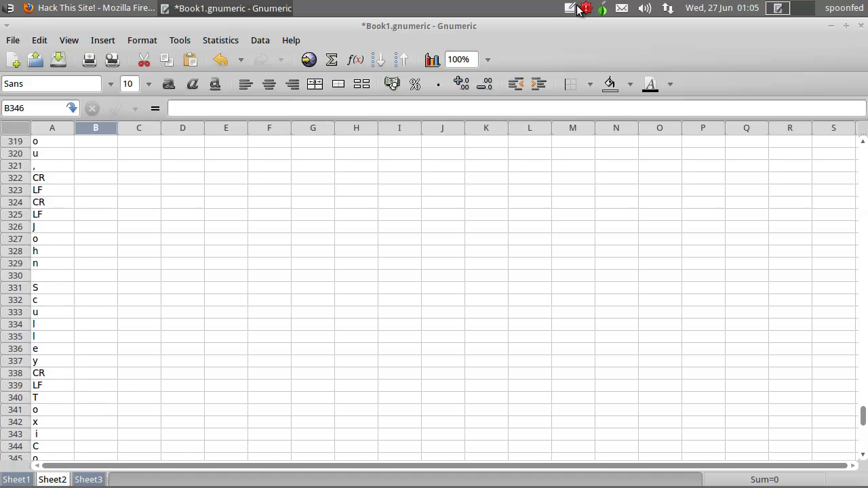
pyautogui.click(615, 5)
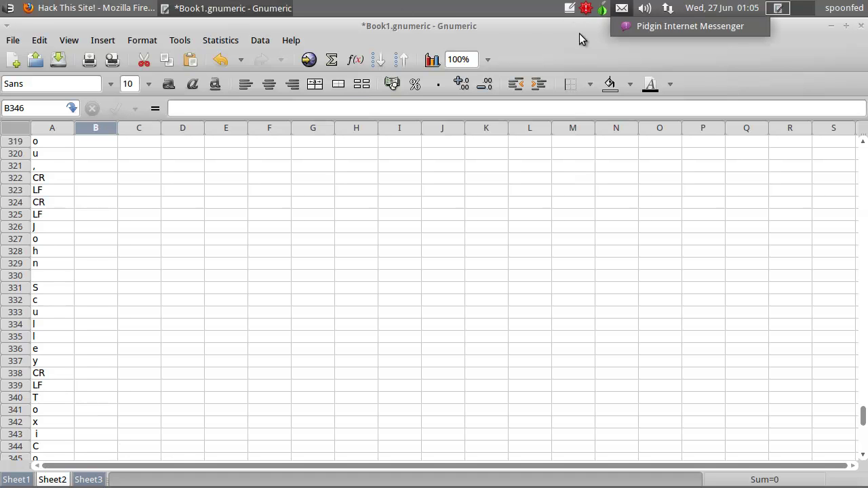
pyautogui.click(571, 9)
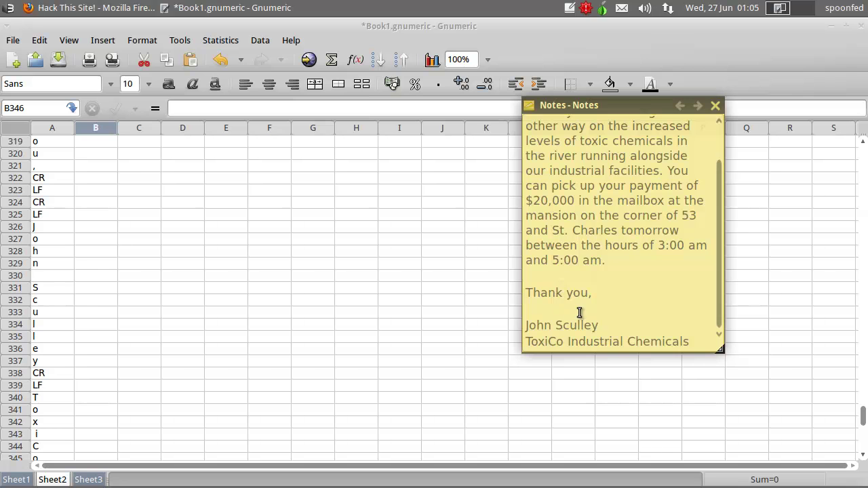
pyautogui.click(76, 166)
pyautogui.scroll(4, 92, 197)
pyautogui.scroll(2, 91, 197)
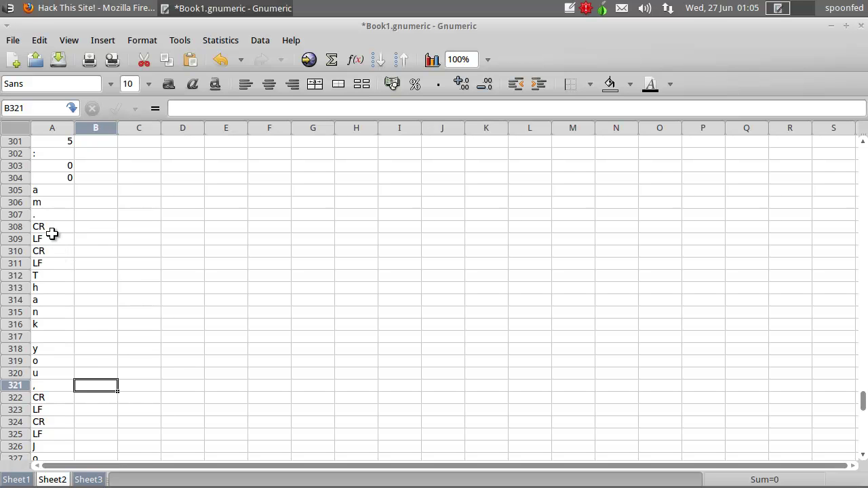
pyautogui.scroll(10, 149, 276)
pyautogui.scroll(8, 146, 277)
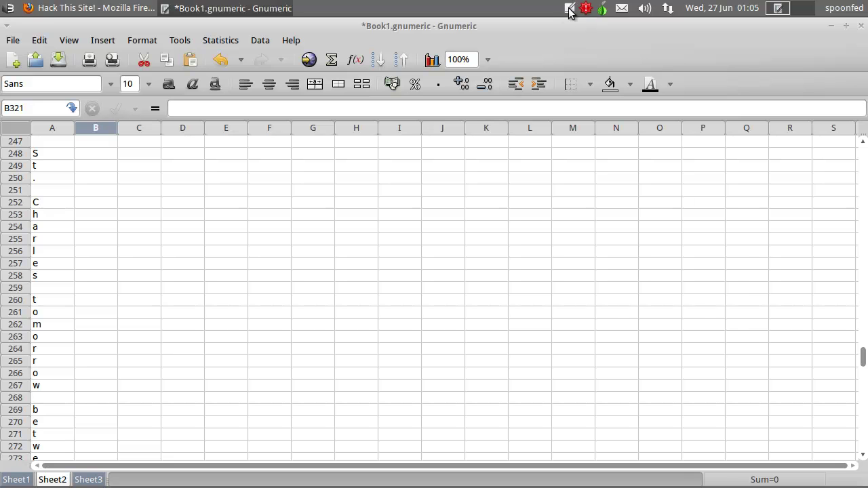
pyautogui.click(569, 8)
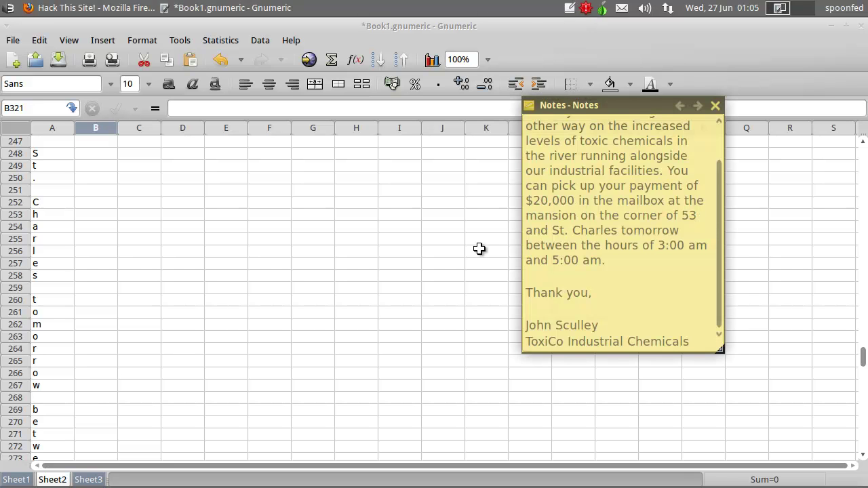
pyautogui.click(140, 268)
pyautogui.scroll(10, 139, 268)
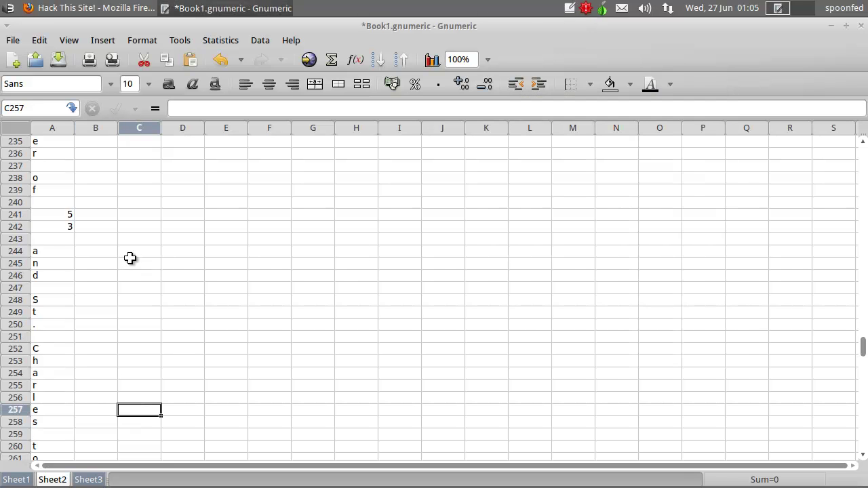
pyautogui.scroll(4, 139, 268)
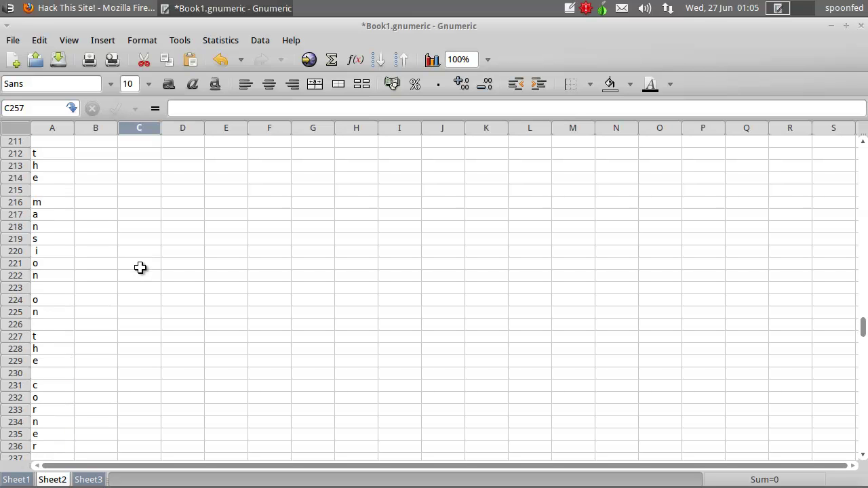
pyautogui.scroll(2, 142, 268)
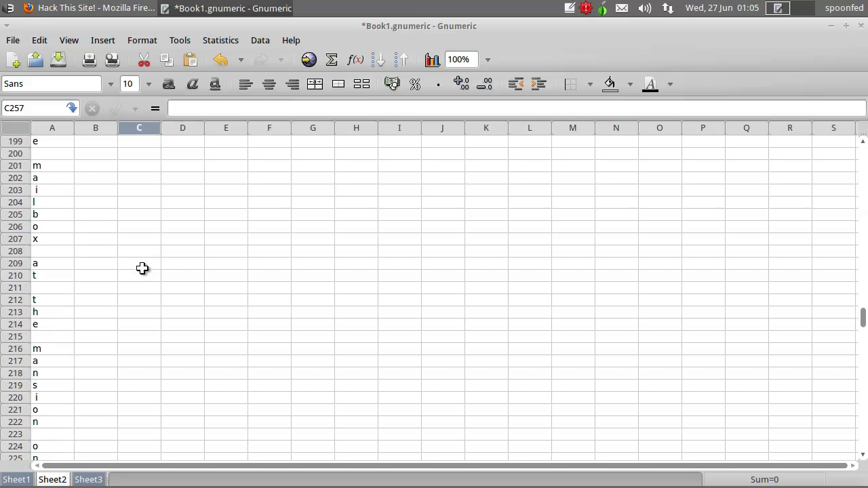
# - Keep checking the decoded characters against the note, then bring the HackThisSite message form back
pyautogui.click(570, 9)
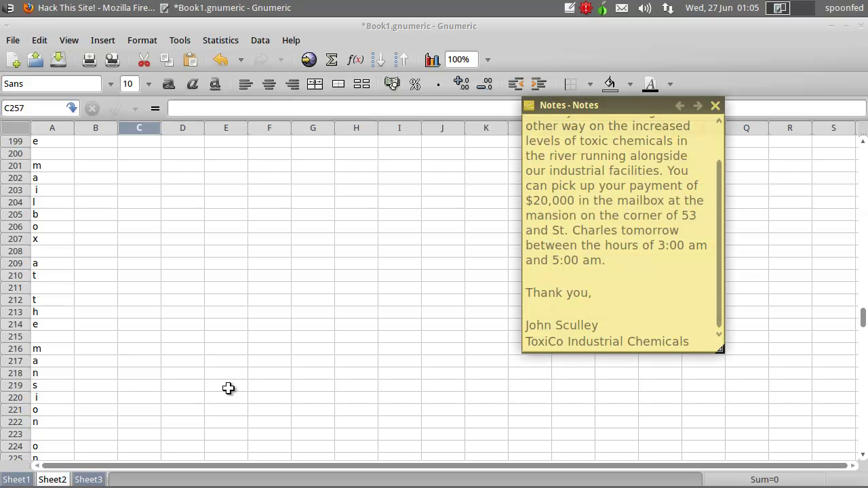
pyautogui.click(113, 408)
pyautogui.scroll(-2, 116, 402)
pyautogui.scroll(-4, 115, 402)
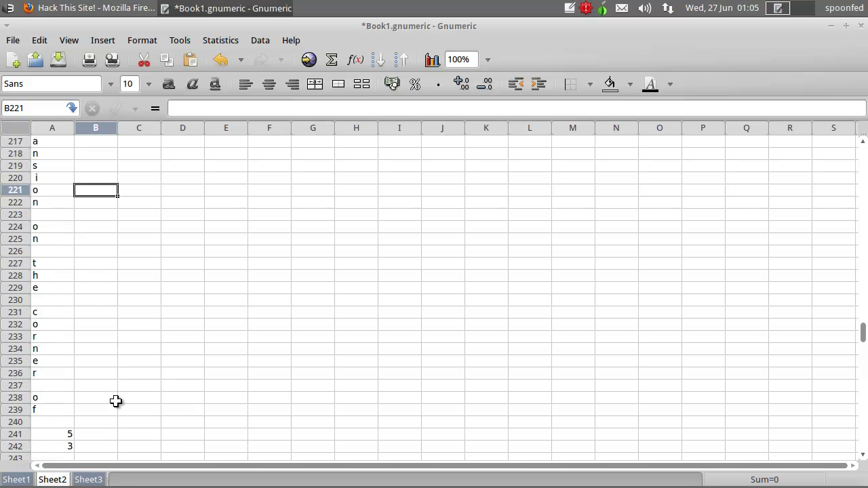
pyautogui.click(570, 9)
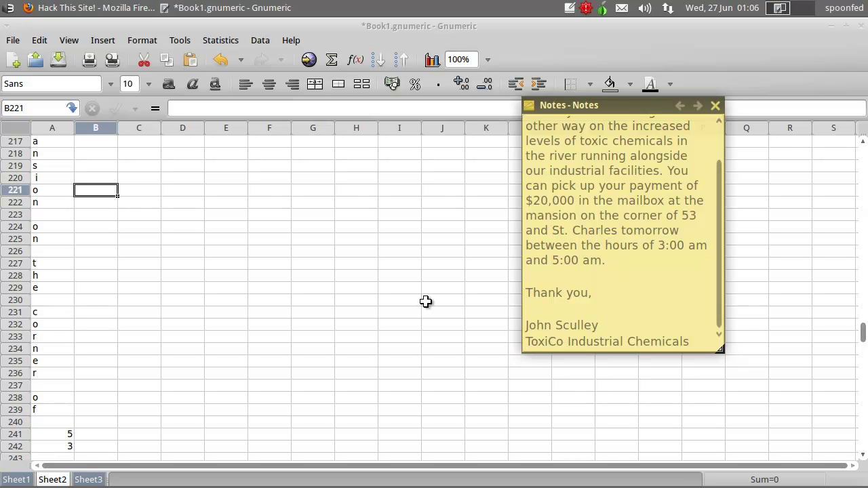
pyautogui.click(196, 338)
pyautogui.scroll(-8, 197, 345)
pyautogui.scroll(-6, 197, 344)
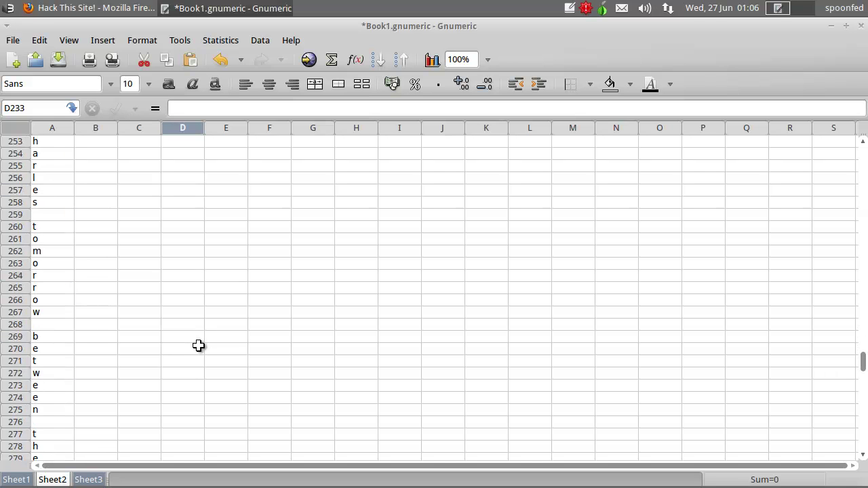
pyautogui.scroll(-2, 198, 345)
pyautogui.scroll(20, 202, 343)
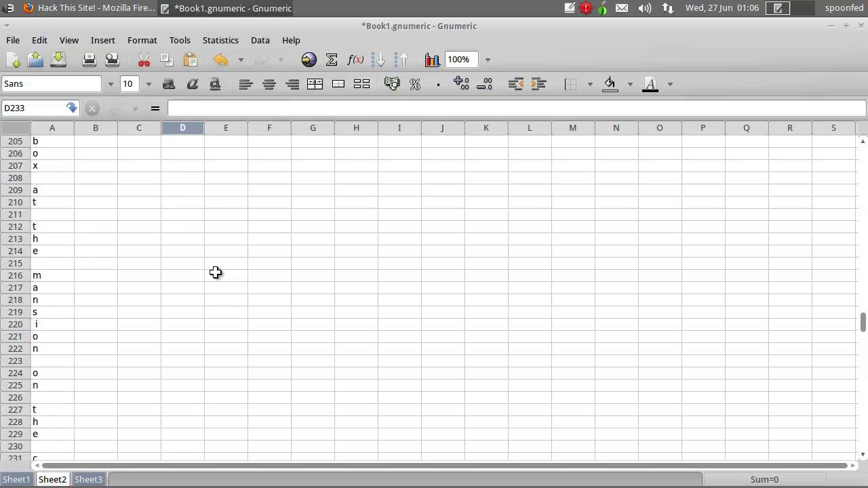
pyautogui.scroll(-6, 216, 272)
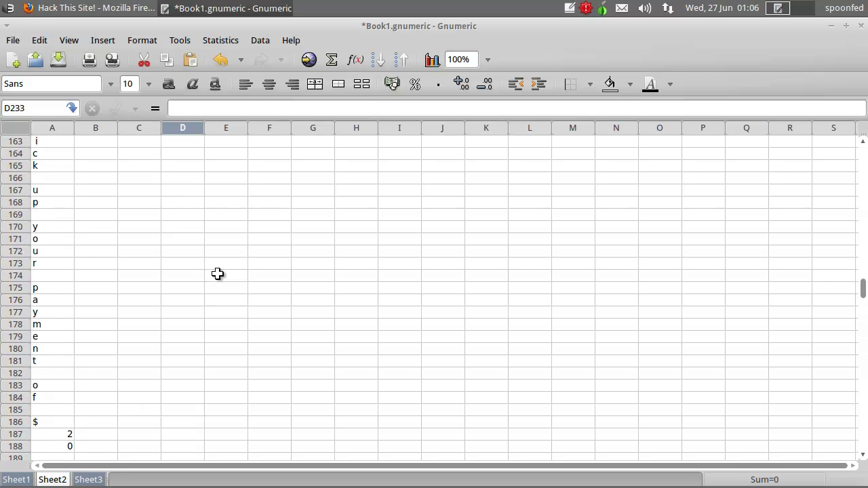
pyautogui.scroll(4, 217, 273)
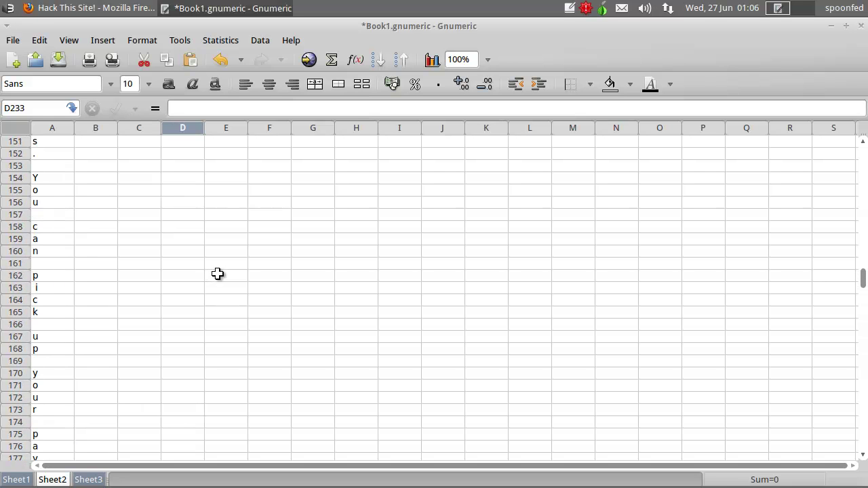
pyautogui.click(571, 9)
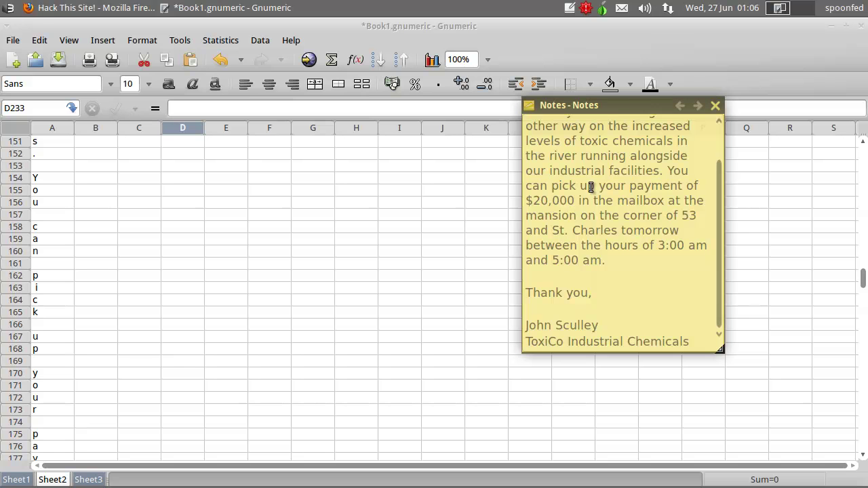
pyautogui.scroll(1, 589, 208)
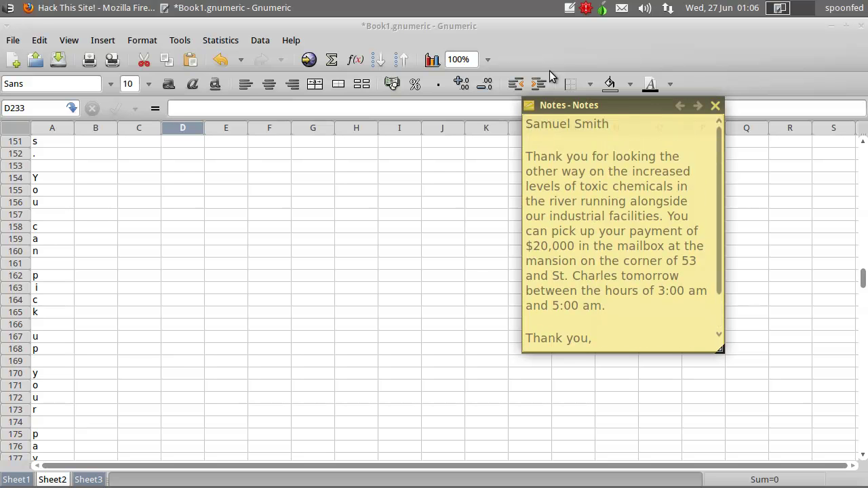
pyautogui.click(95, 7)
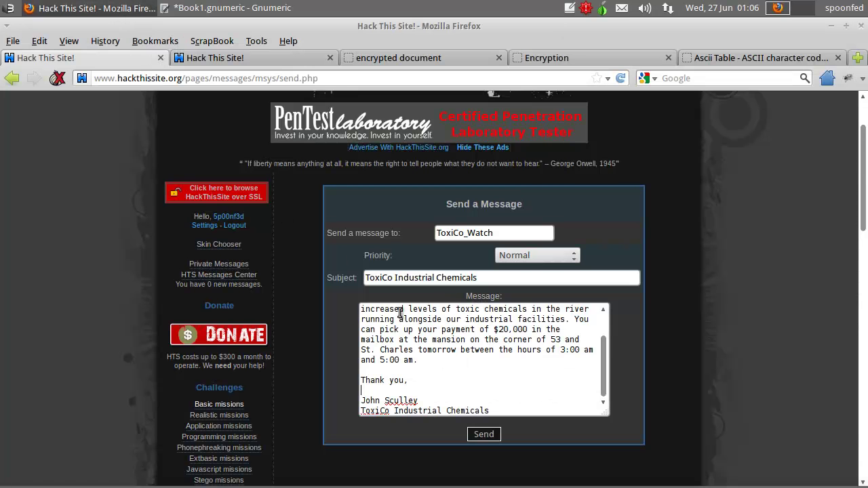
# - Send the message to ToxiCo_Watch and select the victory-condition failure reply
pyautogui.scroll(1, 463, 381)
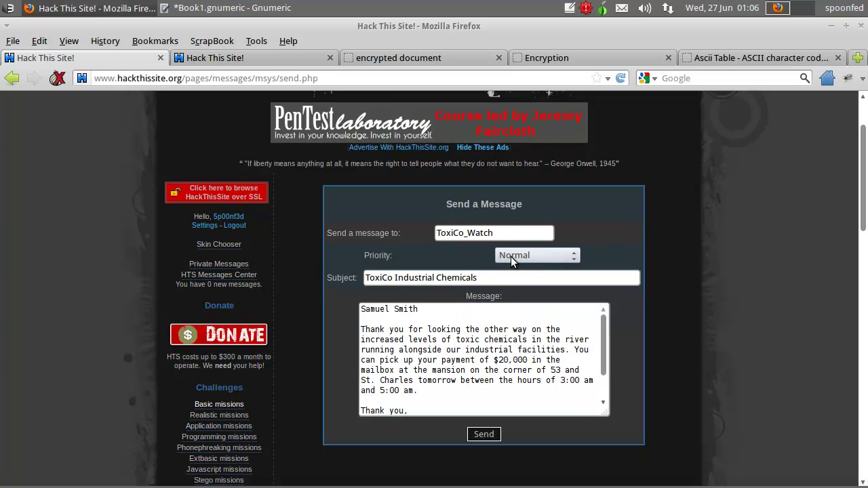
pyautogui.click(484, 434)
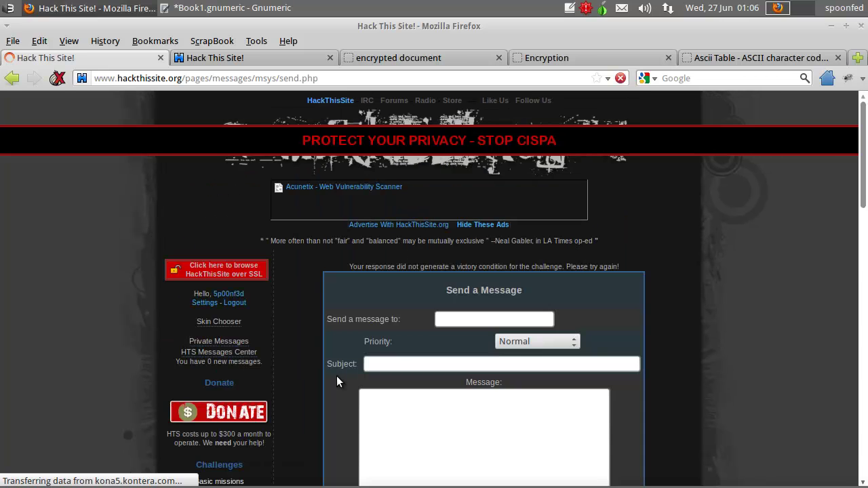
pyautogui.moveTo(349, 235); pyautogui.dragTo(646, 235)
# - Select the addressee name in the letter note, then return to the decode sheet's first row
pyautogui.click(646, 234)
pyautogui.scroll(-2, 309, 324)
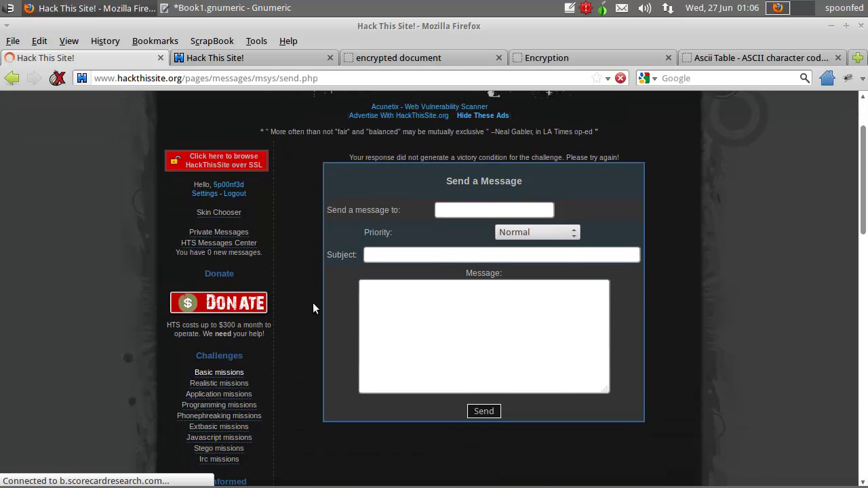
pyautogui.click(568, 8)
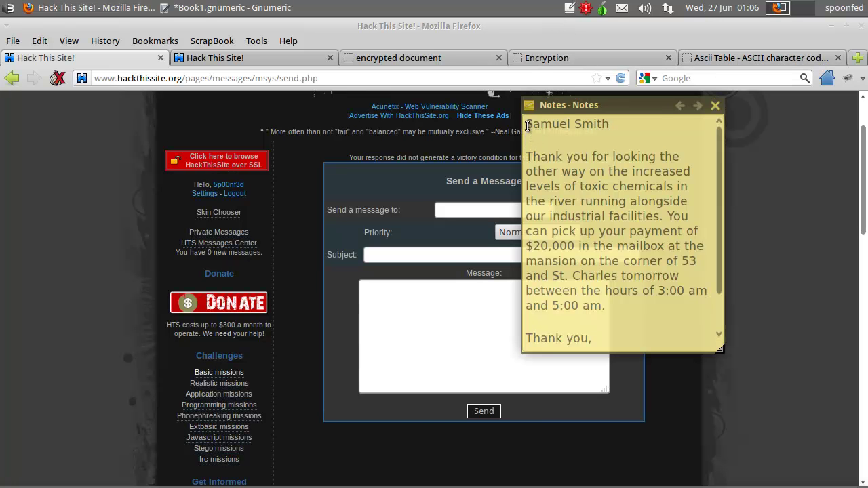
pyautogui.moveTo(529, 125); pyautogui.dragTo(612, 128)
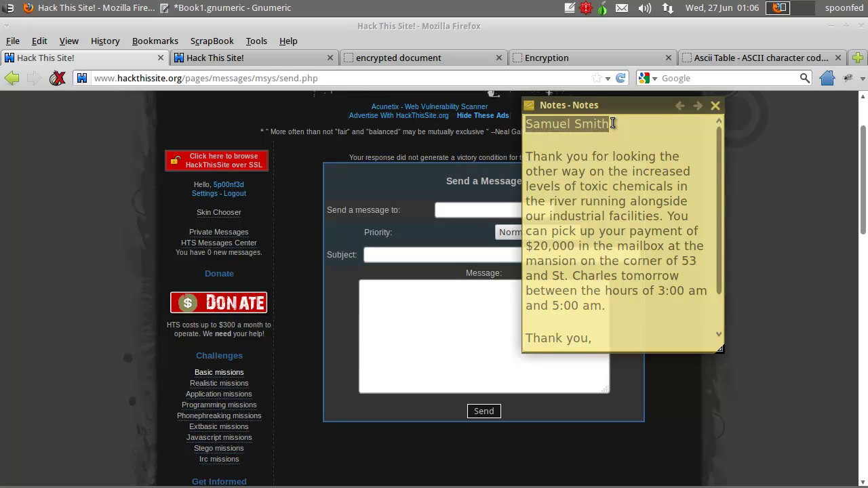
pyautogui.click(227, 8)
pyautogui.scroll(15, 153, 232)
pyautogui.scroll(20, 156, 262)
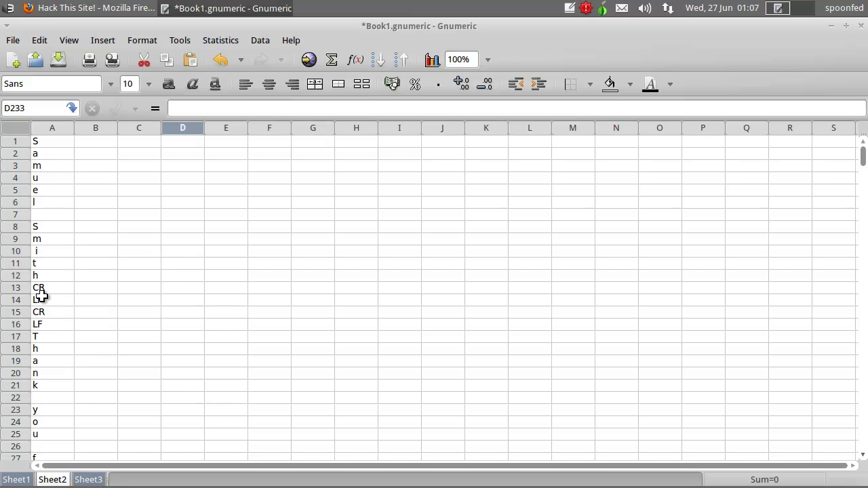
# - Scroll down column A of Sheet2, comparing the first decoded letters with the note
pyautogui.scroll(-4, 72, 319)
pyautogui.scroll(-6, 68, 253)
pyautogui.scroll(-6, 67, 250)
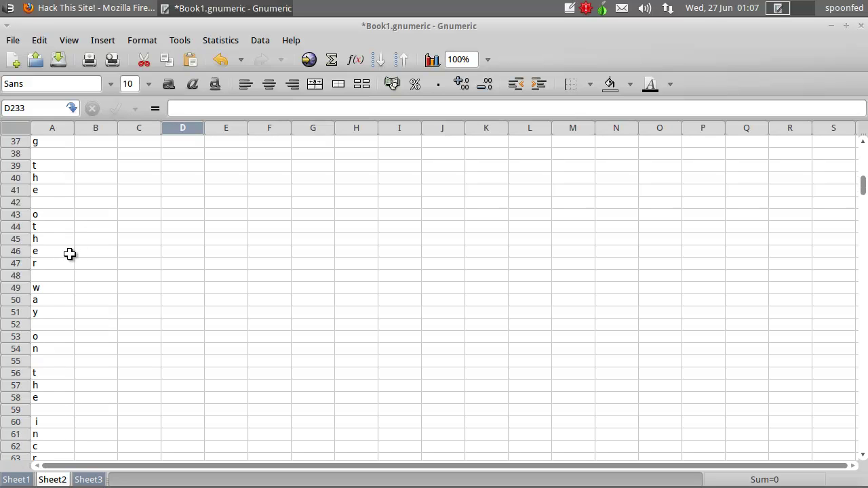
pyautogui.scroll(-8, 69, 269)
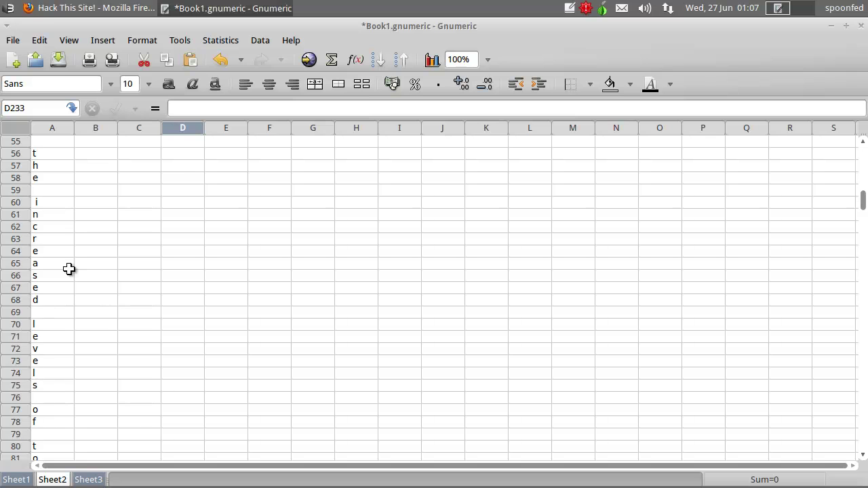
pyautogui.scroll(-2, 69, 269)
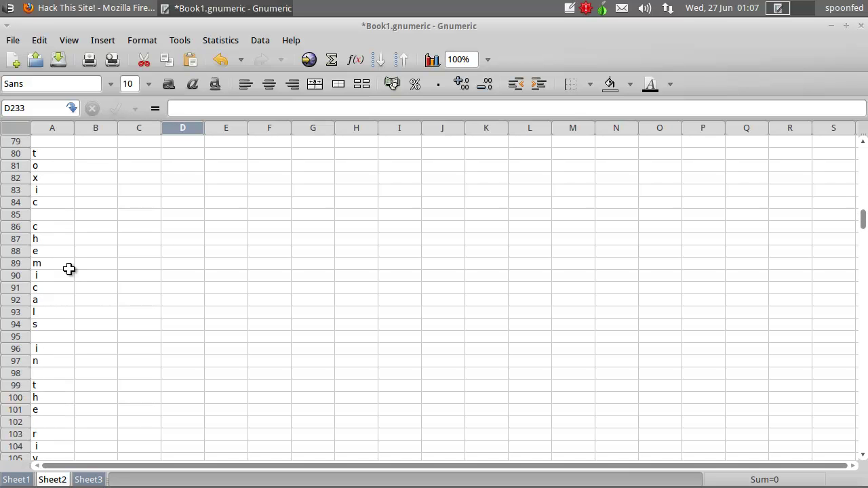
pyautogui.scroll(-4, 67, 261)
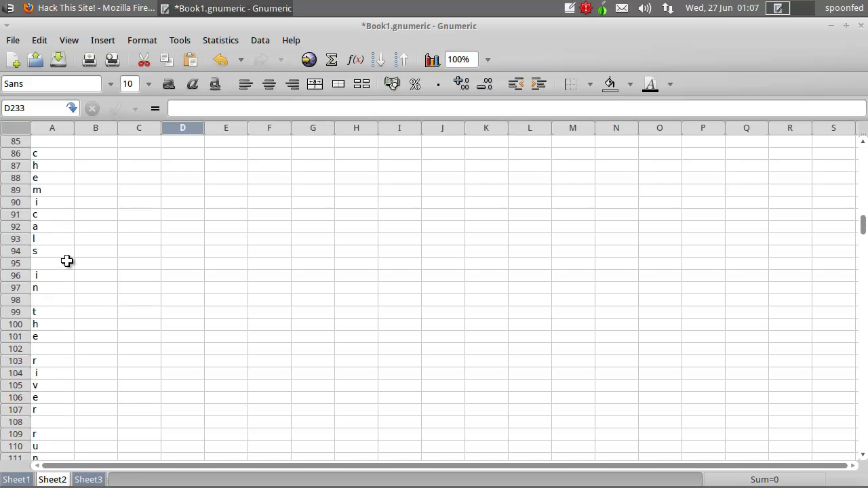
pyautogui.click(570, 7)
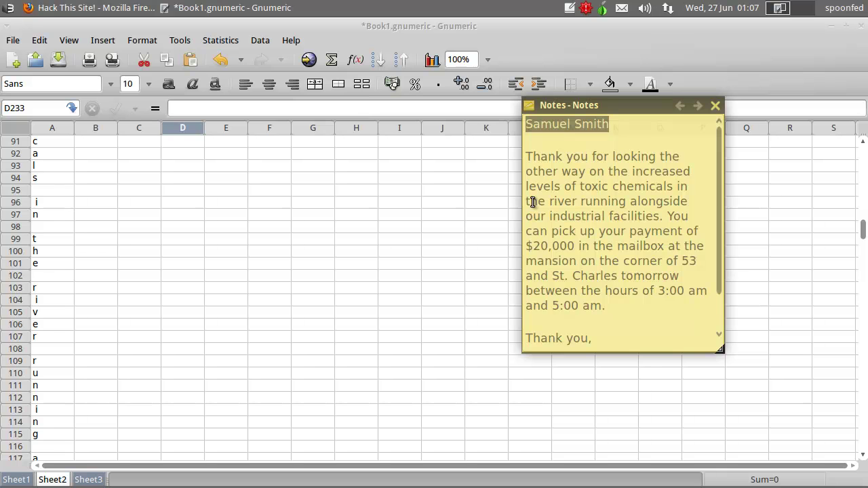
pyautogui.scroll(-4, 176, 324)
pyautogui.scroll(-4, 175, 323)
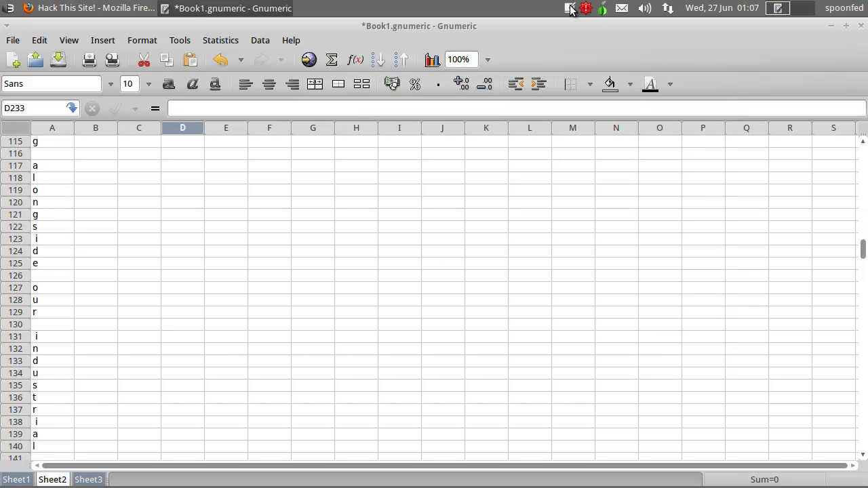
pyautogui.click(570, 8)
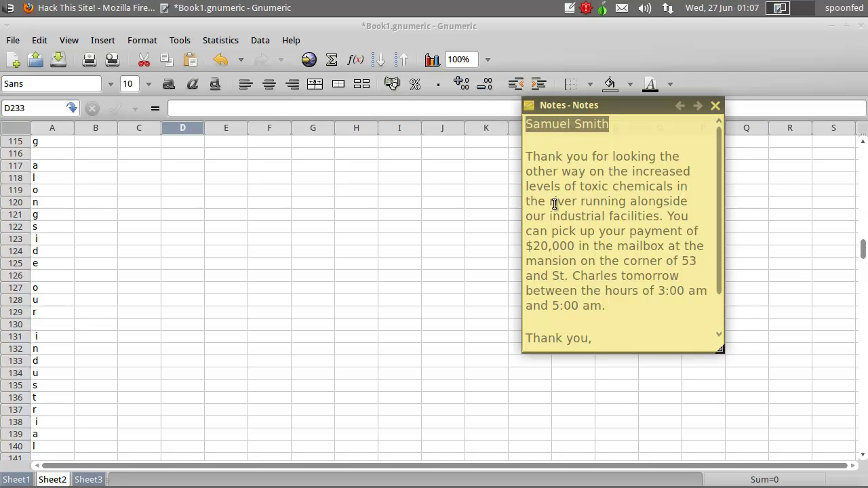
pyautogui.click(237, 343)
# - Continue checking the decode against the note through 'mailbox at the mansion'
pyautogui.scroll(-2, 169, 339)
pyautogui.scroll(-4, 95, 319)
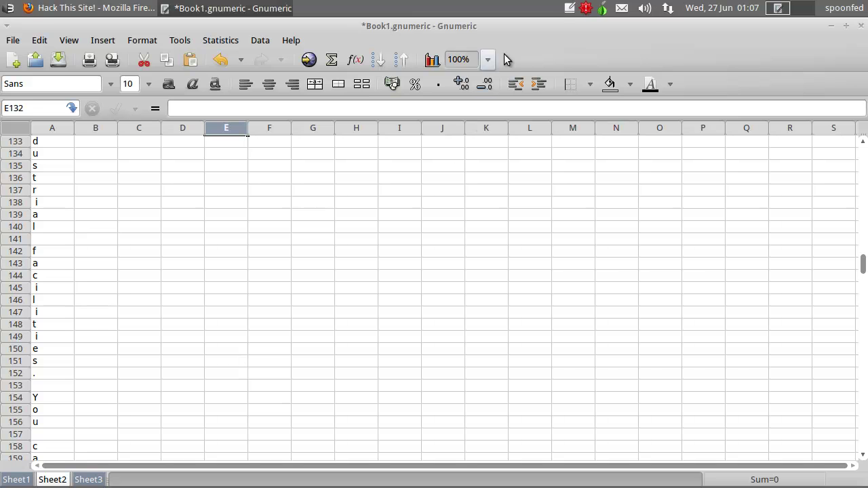
pyautogui.click(568, 9)
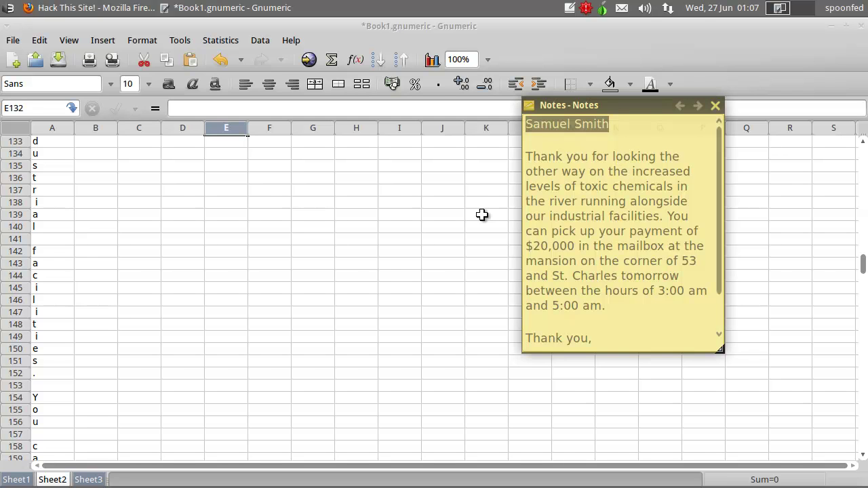
pyautogui.click(215, 297)
pyautogui.scroll(-12, 216, 298)
pyautogui.scroll(-2, 207, 294)
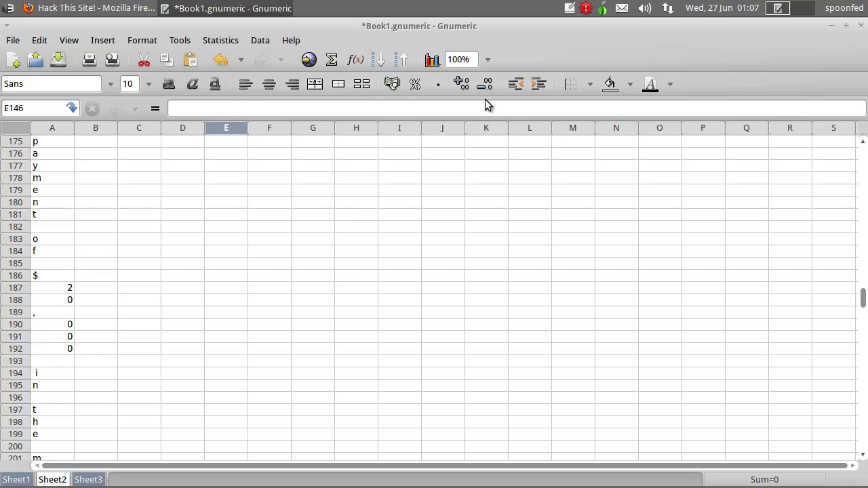
pyautogui.click(573, 9)
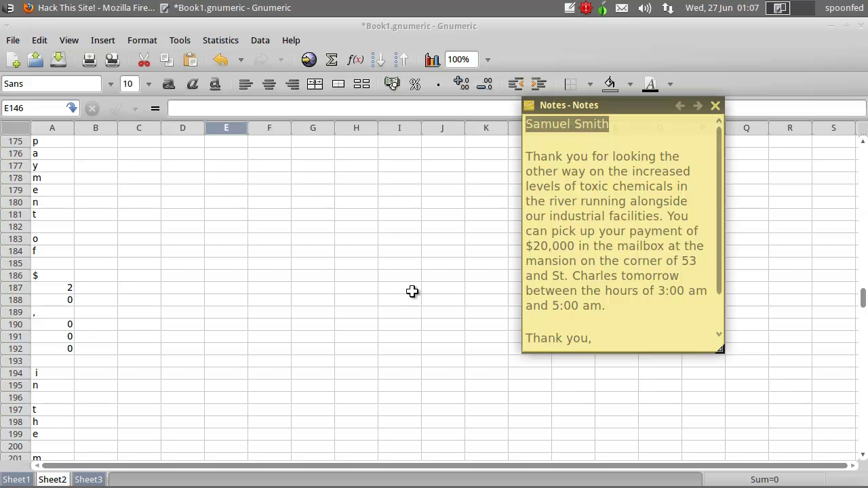
pyautogui.click(136, 360)
pyautogui.scroll(-8, 155, 348)
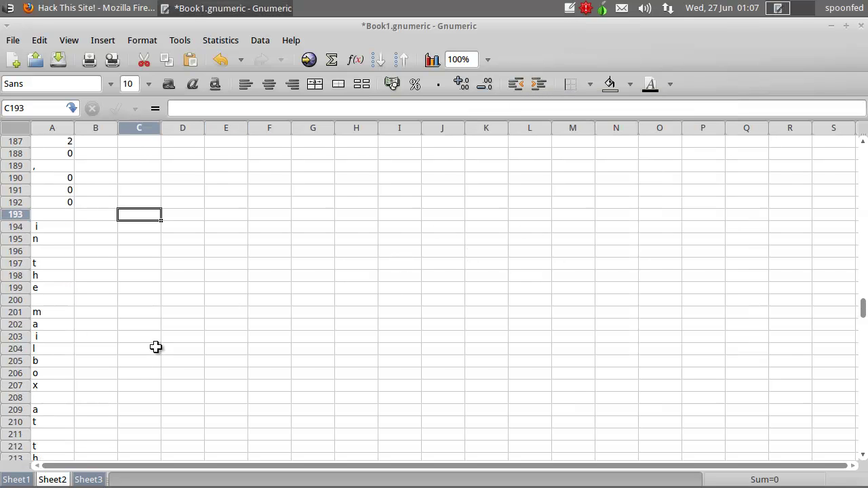
pyautogui.click(573, 10)
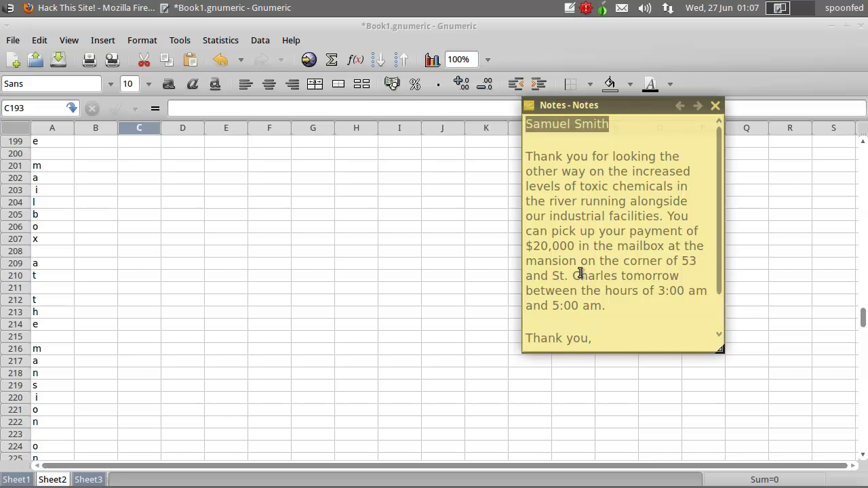
# - Scroll through the rest of the decoded sheet, checking it against the letter note
pyautogui.click(182, 299)
pyautogui.scroll(-2, 182, 299)
pyautogui.scroll(-6, 42, 248)
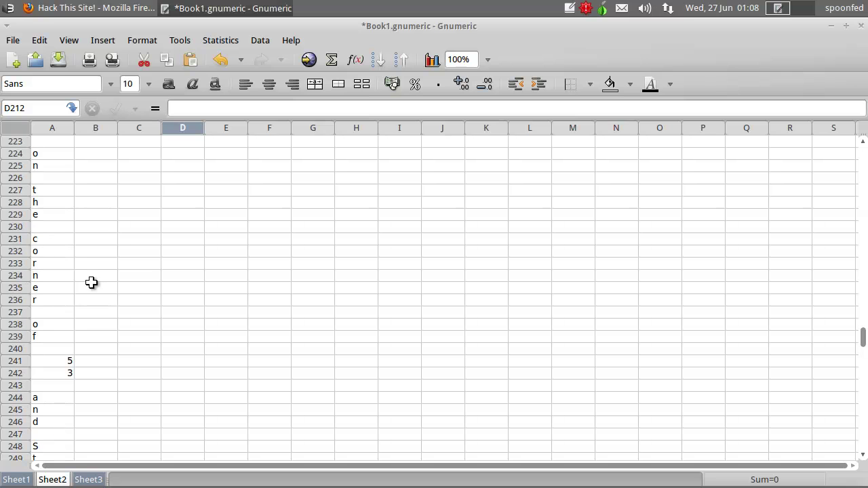
pyautogui.scroll(-2, 90, 268)
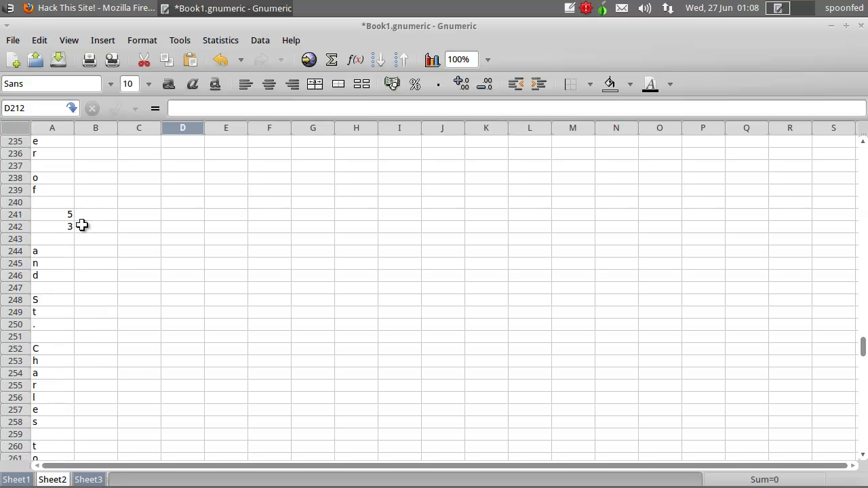
pyautogui.scroll(-2, 64, 261)
pyautogui.scroll(-2, 71, 299)
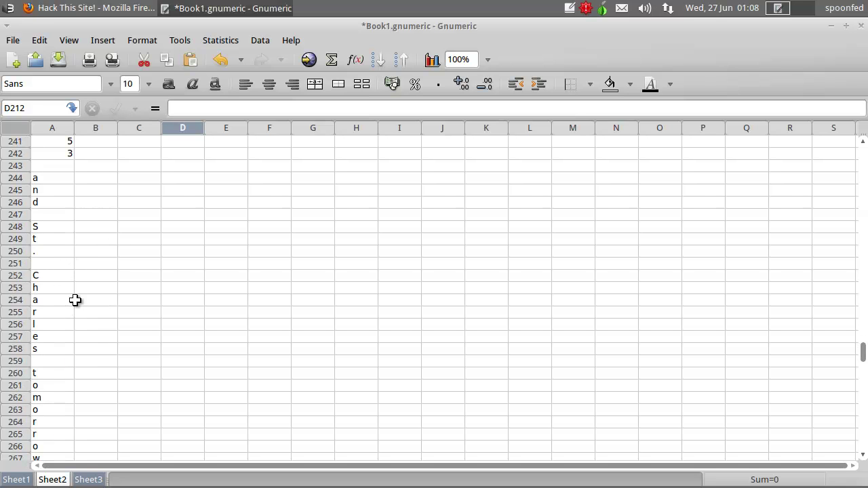
pyautogui.click(569, 8)
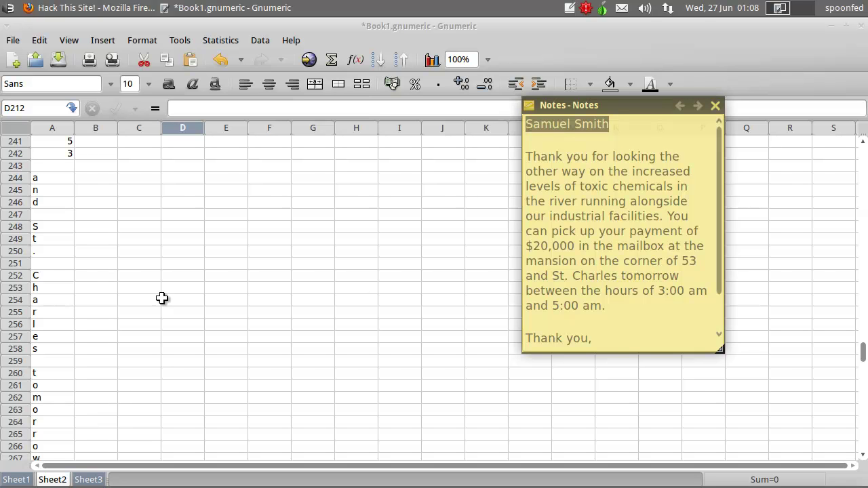
pyautogui.click(101, 344)
pyautogui.scroll(-10, 102, 343)
pyautogui.scroll(-4, 122, 326)
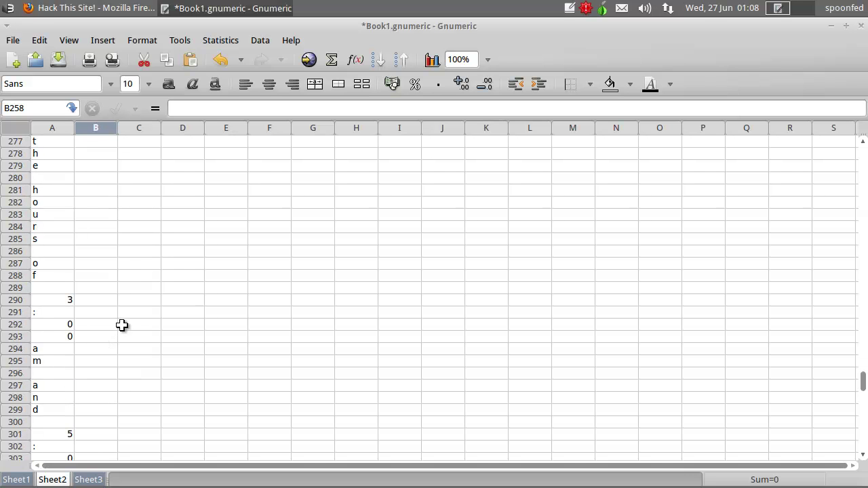
pyautogui.scroll(-2, 68, 285)
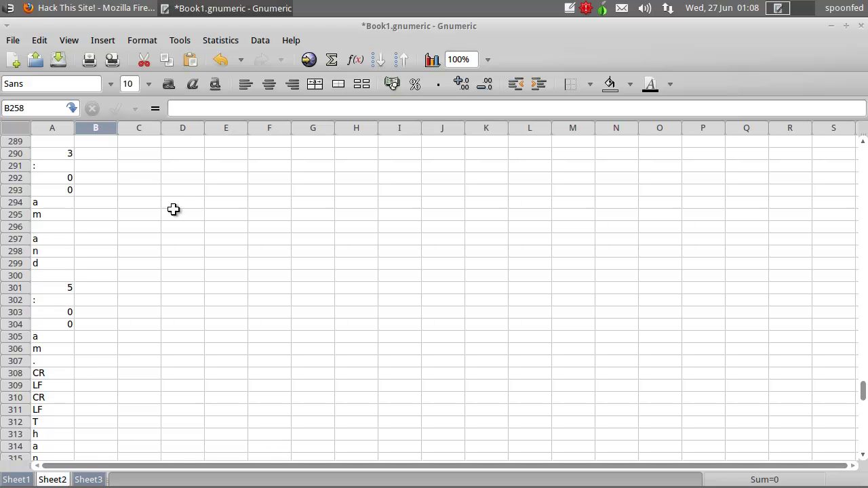
# - Change the note's times to '3:00am' and '5:00am' and select the whole letter
pyautogui.click(568, 9)
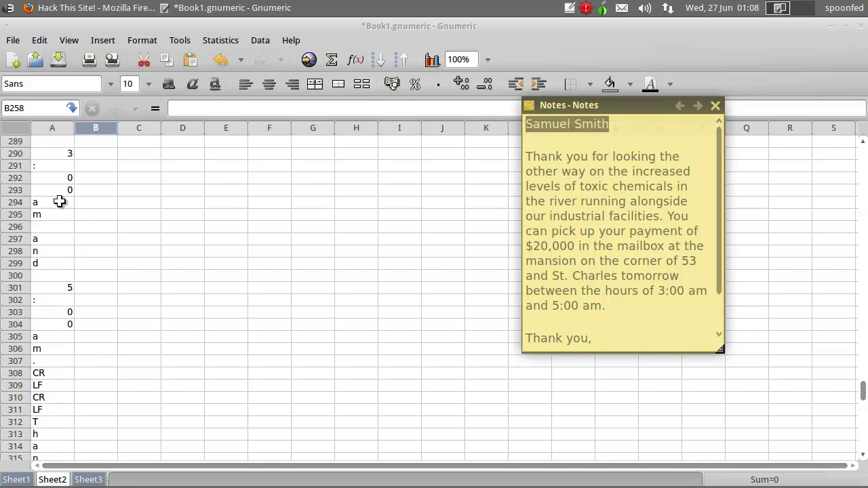
pyautogui.click(690, 292)
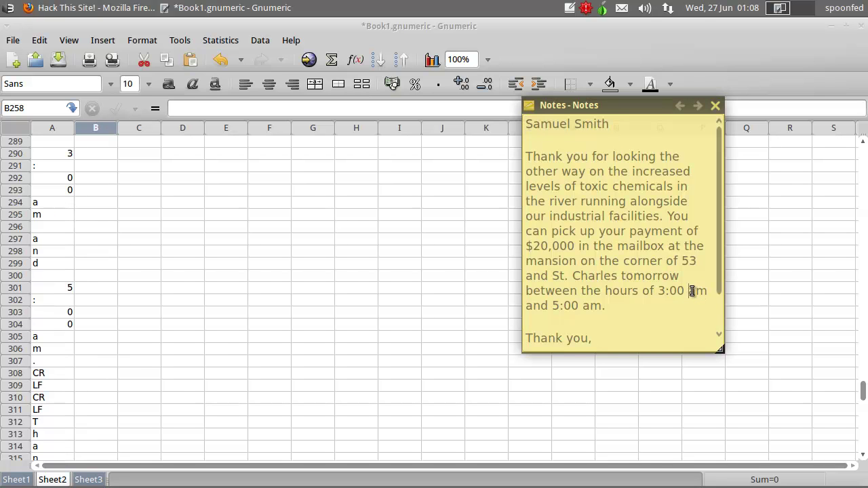
pyautogui.press('BackSpace')
pyautogui.click(581, 306)
pyautogui.press('BackSpace')
pyautogui.scroll(-2, 614, 326)
pyautogui.moveTo(696, 342); pyautogui.dragTo(465, 70)
pyautogui.hotkey('ctrl', 'c')
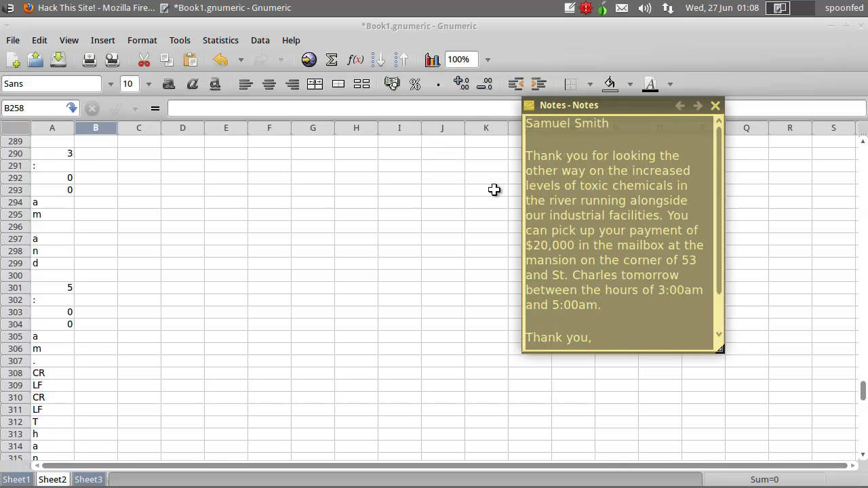
# - Address the message to ToxiCo_Watch, paste the corrected letter, and send it
pyautogui.click(114, 8)
pyautogui.click(455, 210)
pyautogui.click(454, 209)
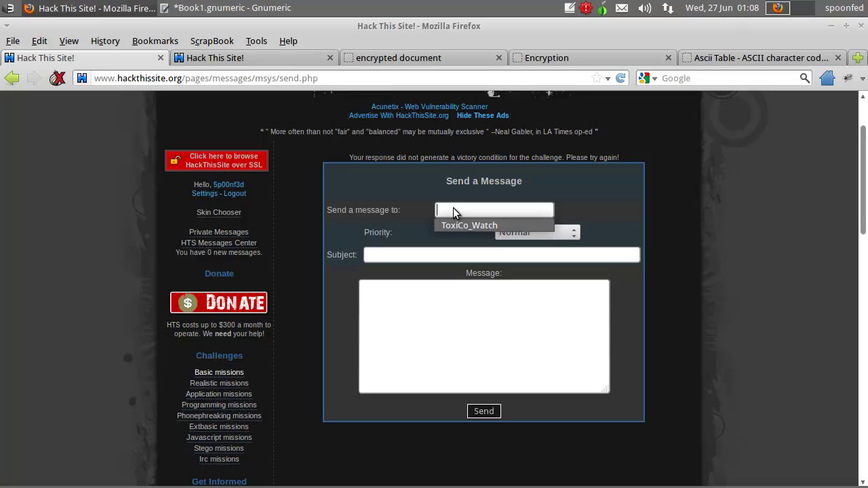
pyautogui.click(453, 223)
pyautogui.click(390, 314)
pyautogui.hotkey('ctrl', 'v')
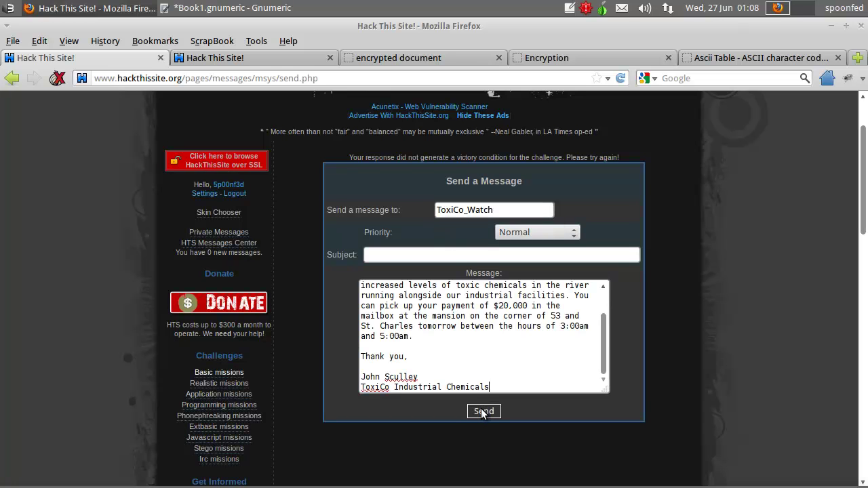
pyautogui.click(483, 411)
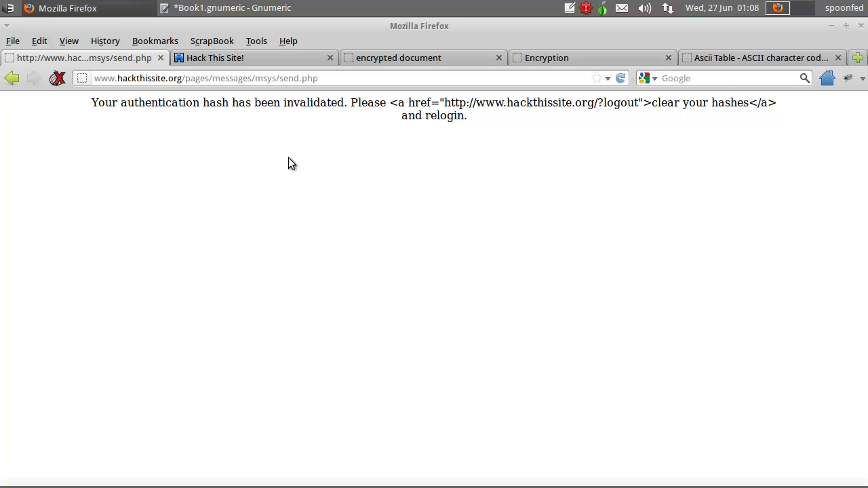
# - Go back a page, then load hackthissite.org/?logout to log out of the site
pyautogui.click(11, 78)
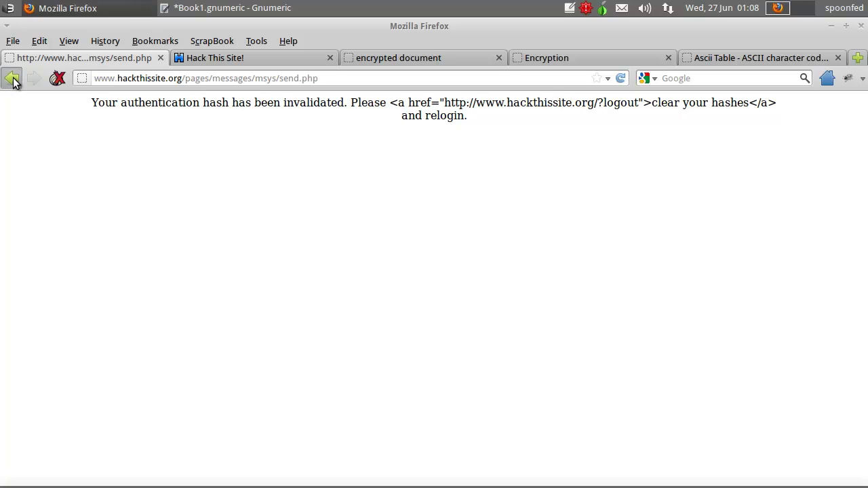
pyautogui.moveTo(193, 75); pyautogui.dragTo(435, 84)
pyautogui.press('BackSpace')
pyautogui.press('Return')
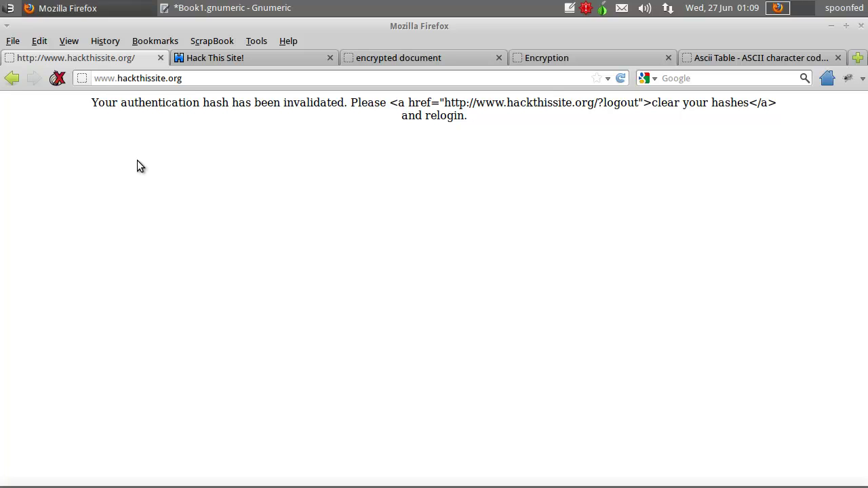
pyautogui.click(248, 79)
pyautogui.write('/?logout')
pyautogui.press('Return')
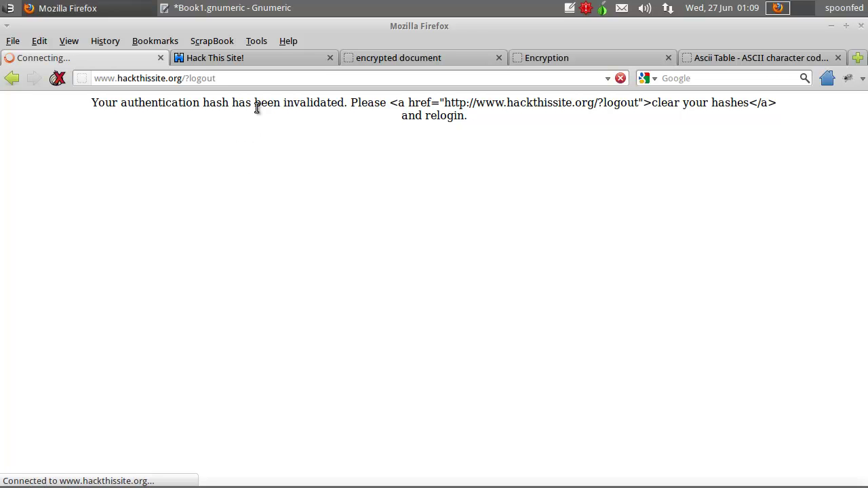
# - Close the mission message, encrypted document, Encryption and ASCII table tabs
pyautogui.click(264, 62)
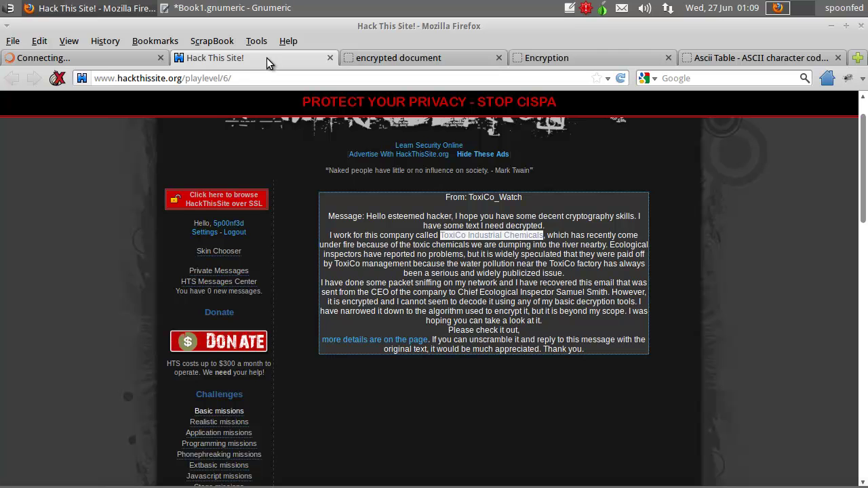
pyautogui.middleClick(266, 58)
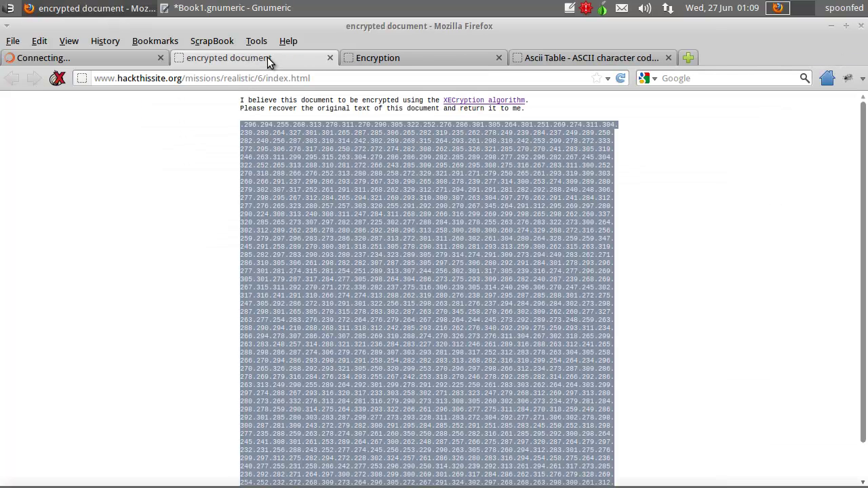
pyautogui.middleClick(285, 58)
pyautogui.middleClick(294, 59)
pyautogui.middleClick(203, 58)
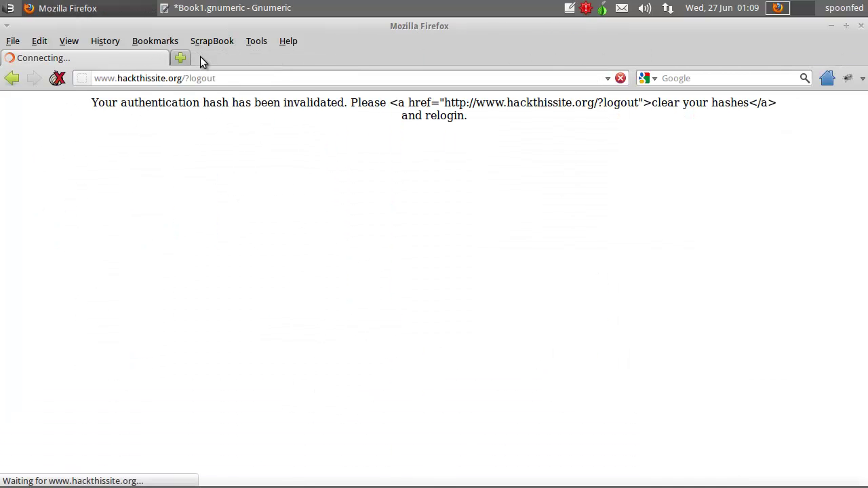